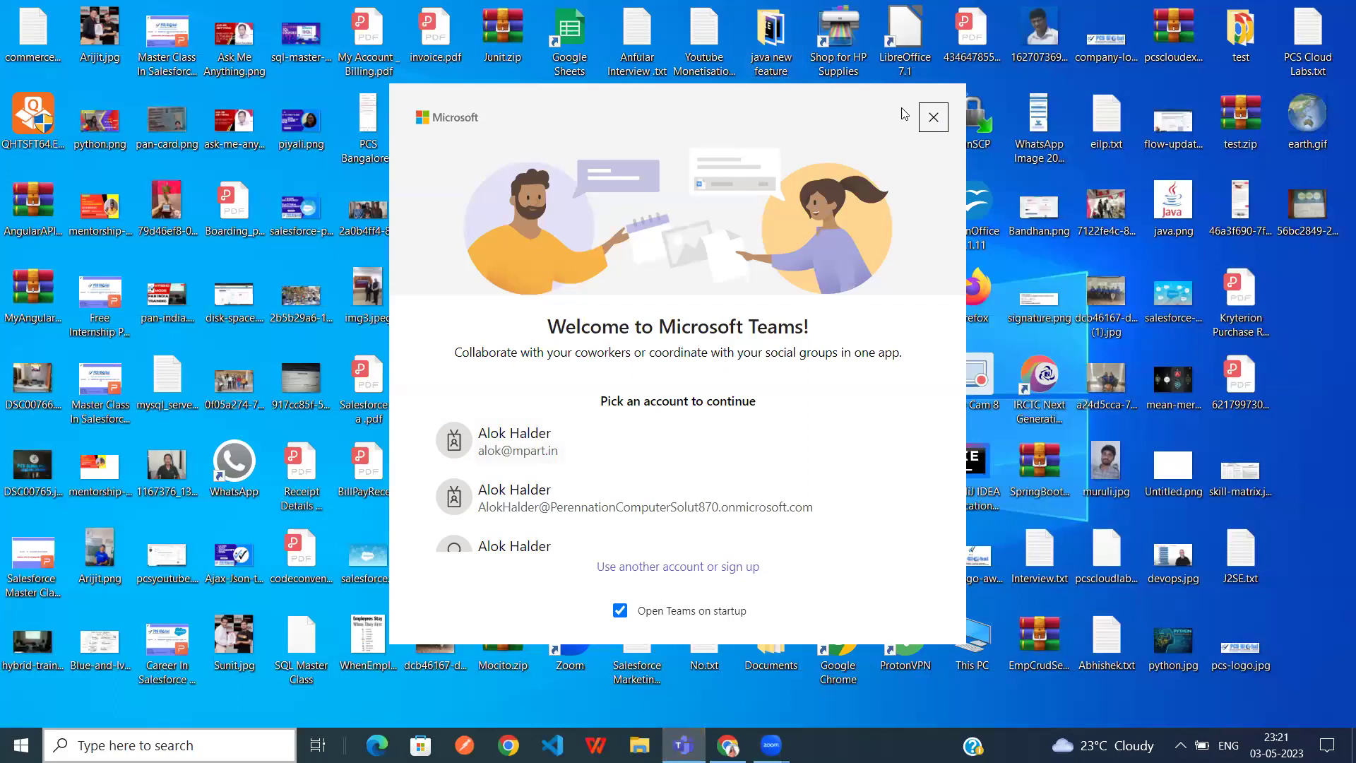
Dismiss the Microsoft Teams welcome window and open the recent TypeScriptLearning folder in Visual Studio Code.
{"action": "left_click", "coordinate": [930, 124]}
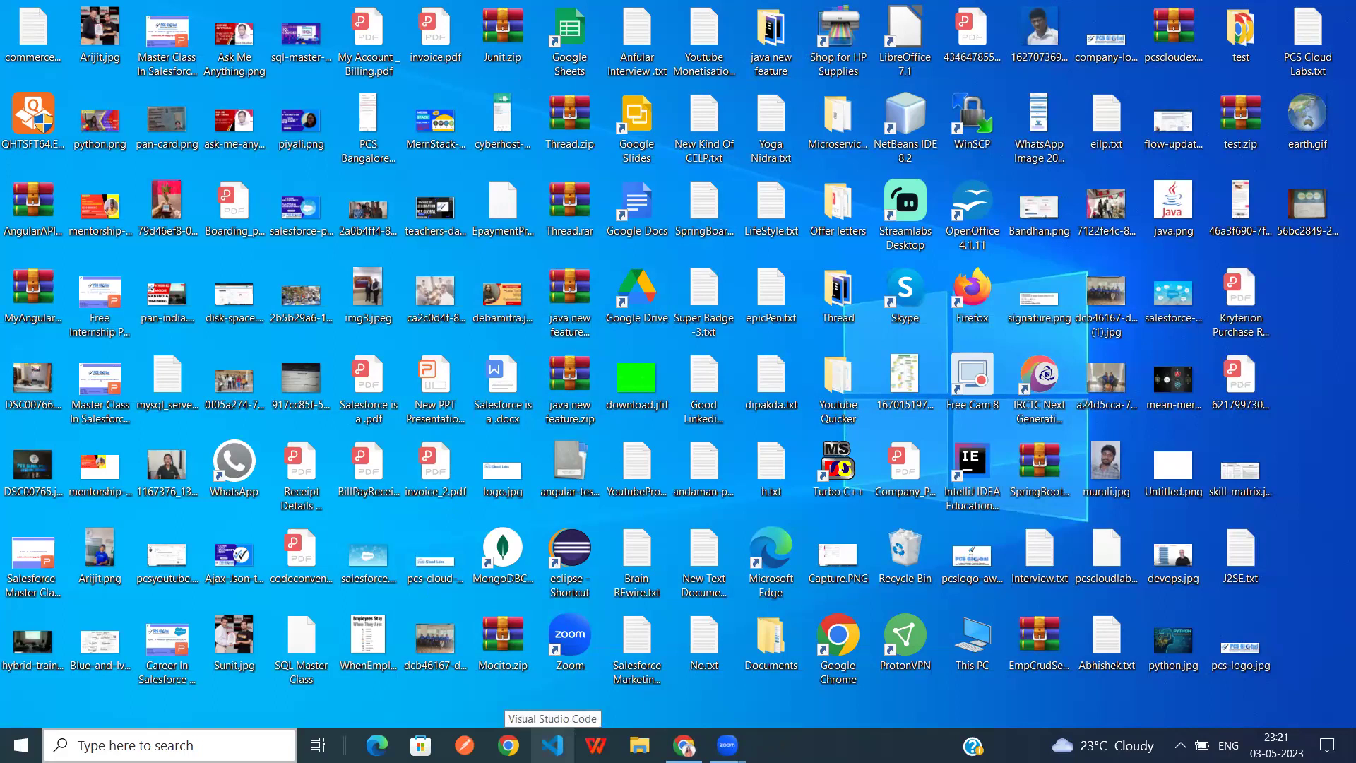
{"action": "left_click", "coordinate": [552, 745]}
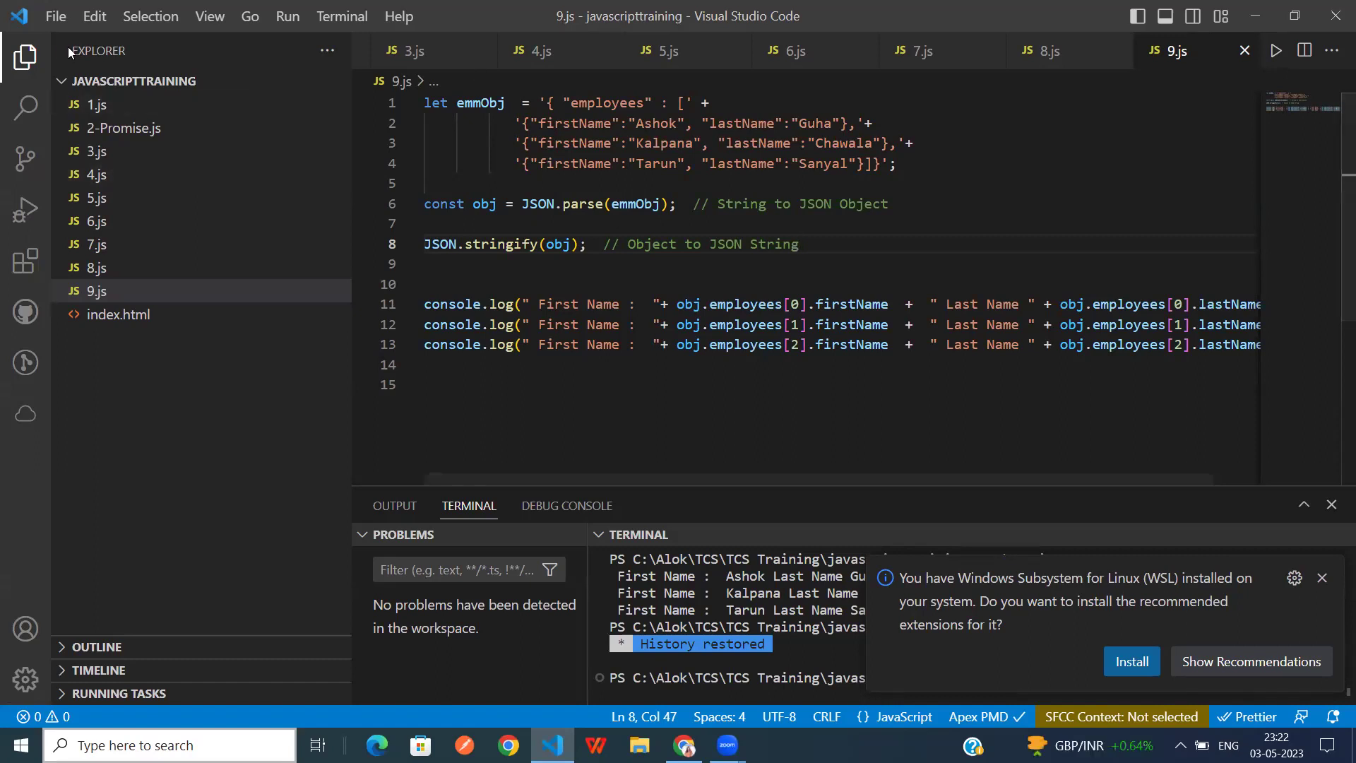
{"action": "left_click", "coordinate": [54, 16]}
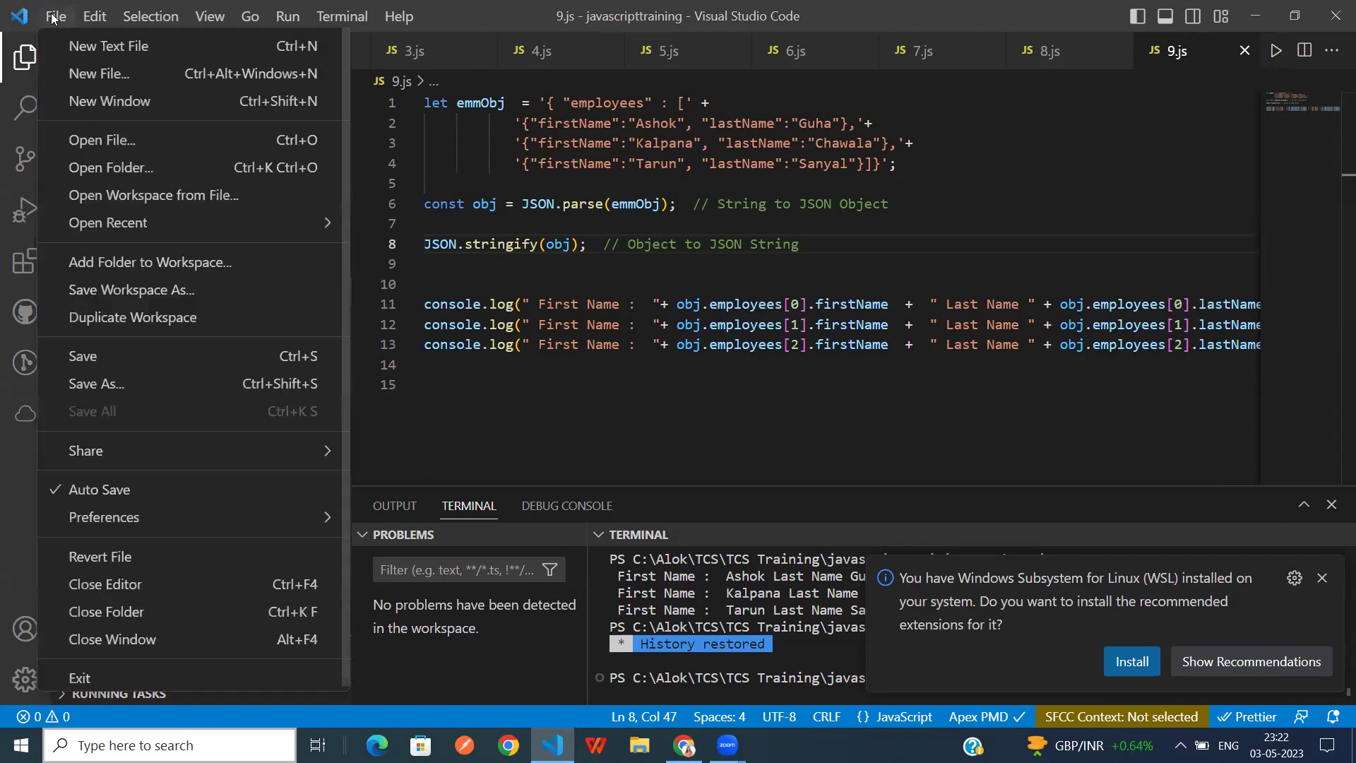
{"action": "mouse_move", "coordinate": [138, 222]}
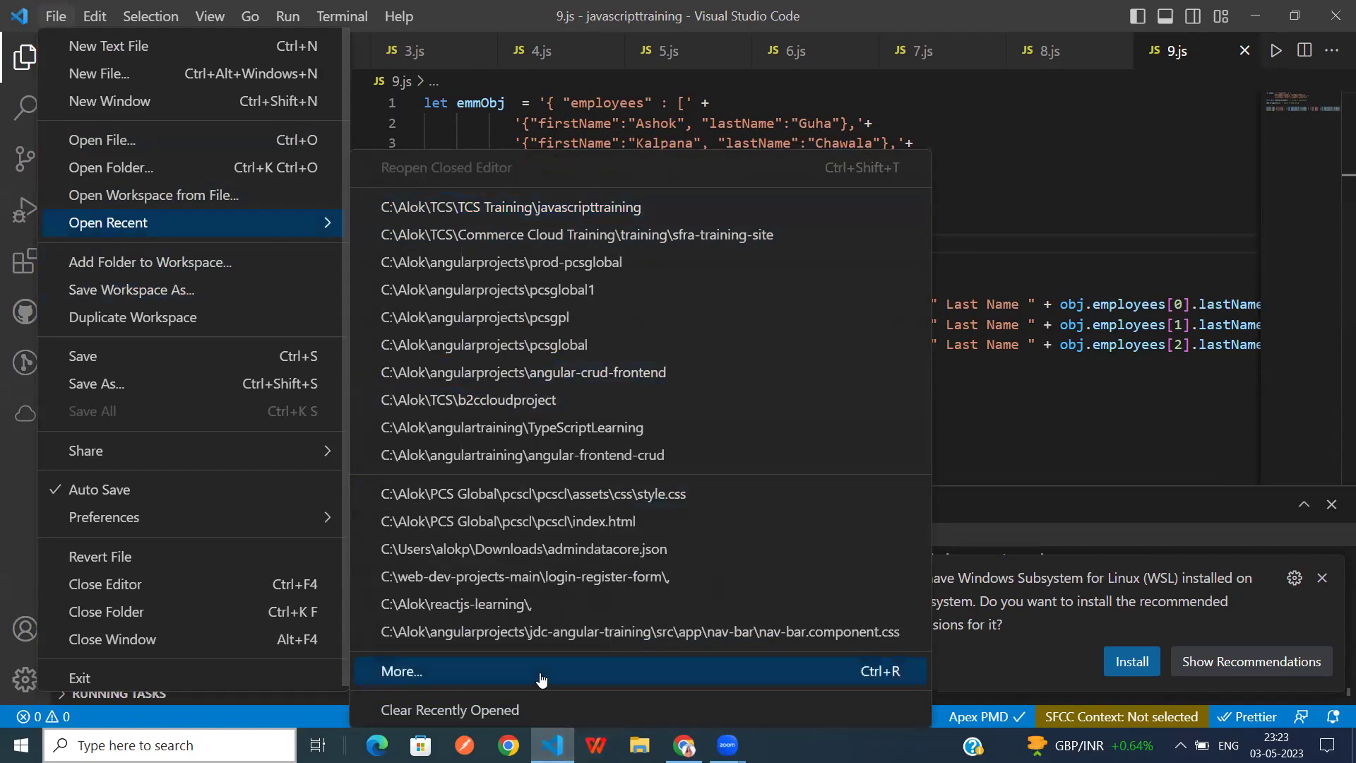
{"action": "left_click", "coordinate": [577, 430]}
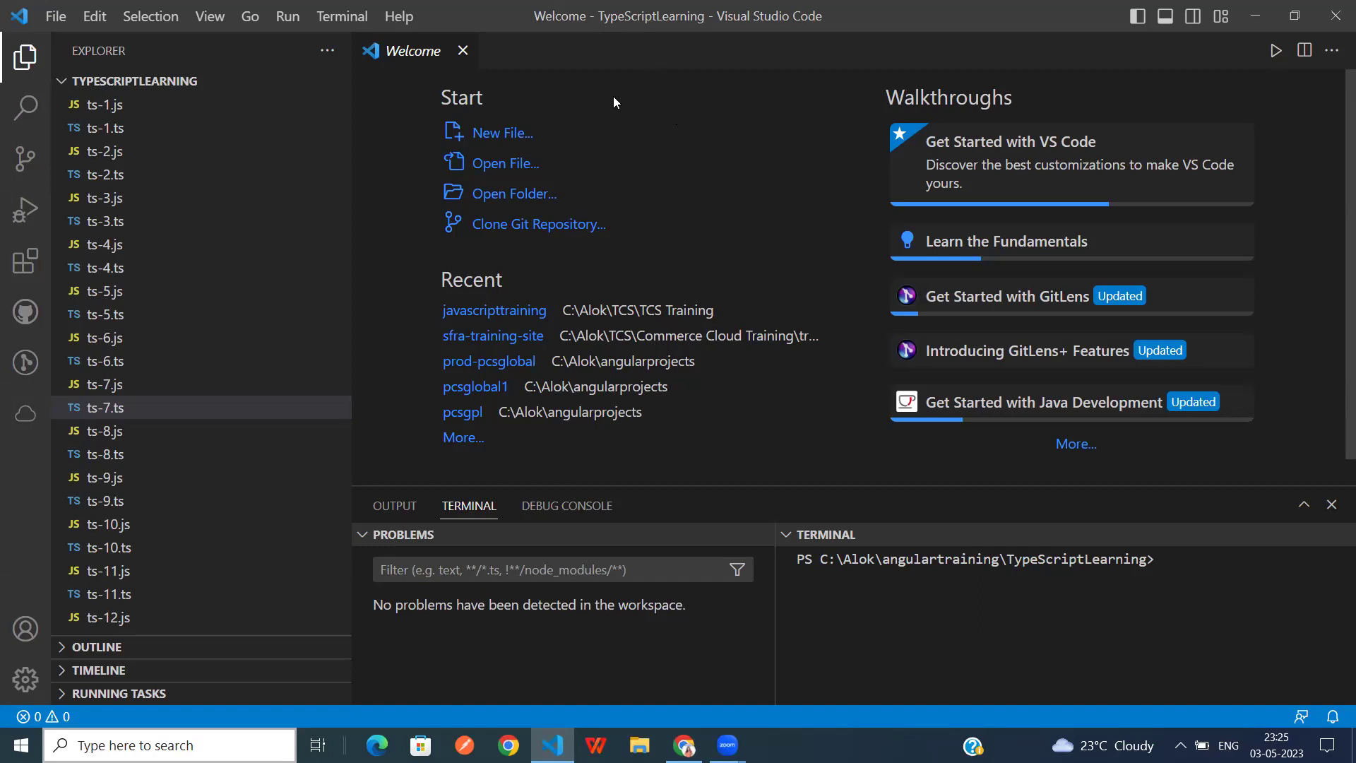
Switch to a maximized File Explorer window and open the owner's personal folder on the Windows (C:) drive.
{"action": "left_click", "coordinate": [684, 745]}
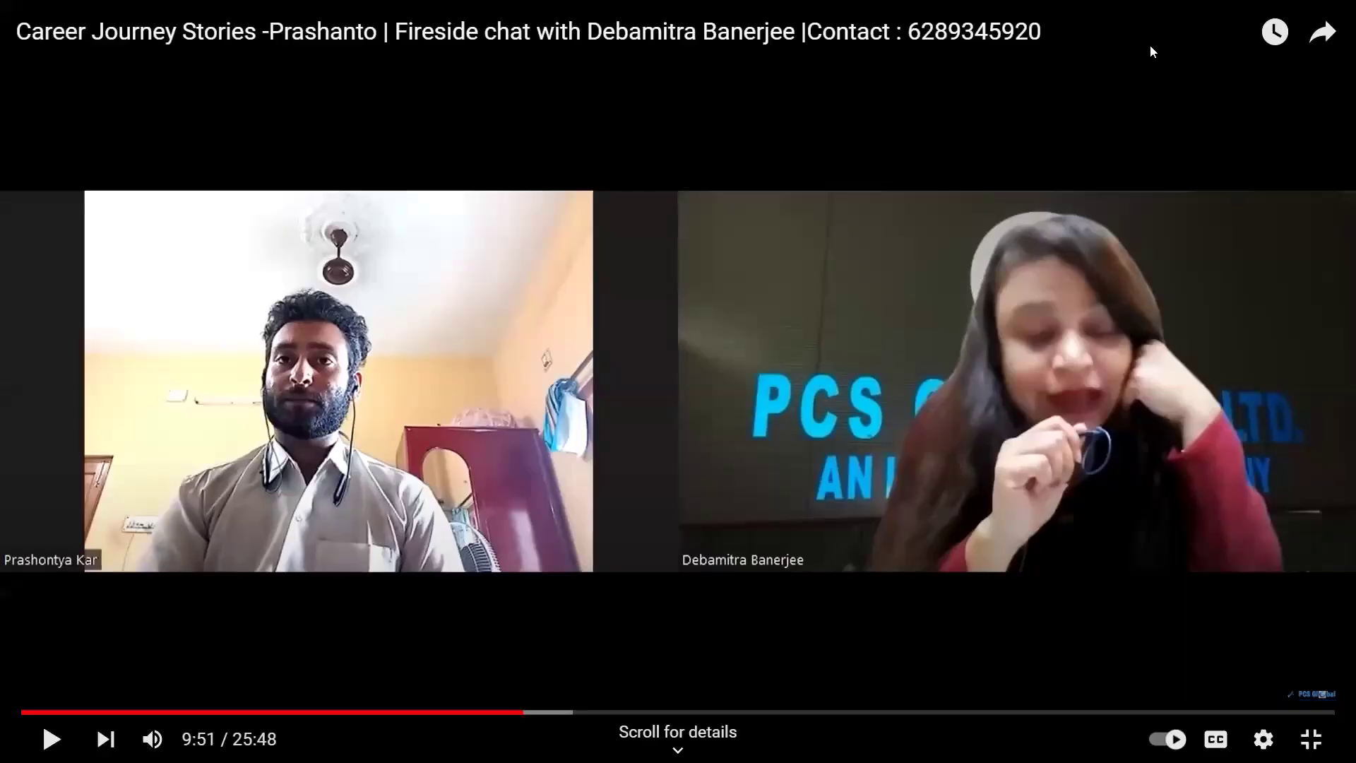
{"action": "key", "text": "super+d"}
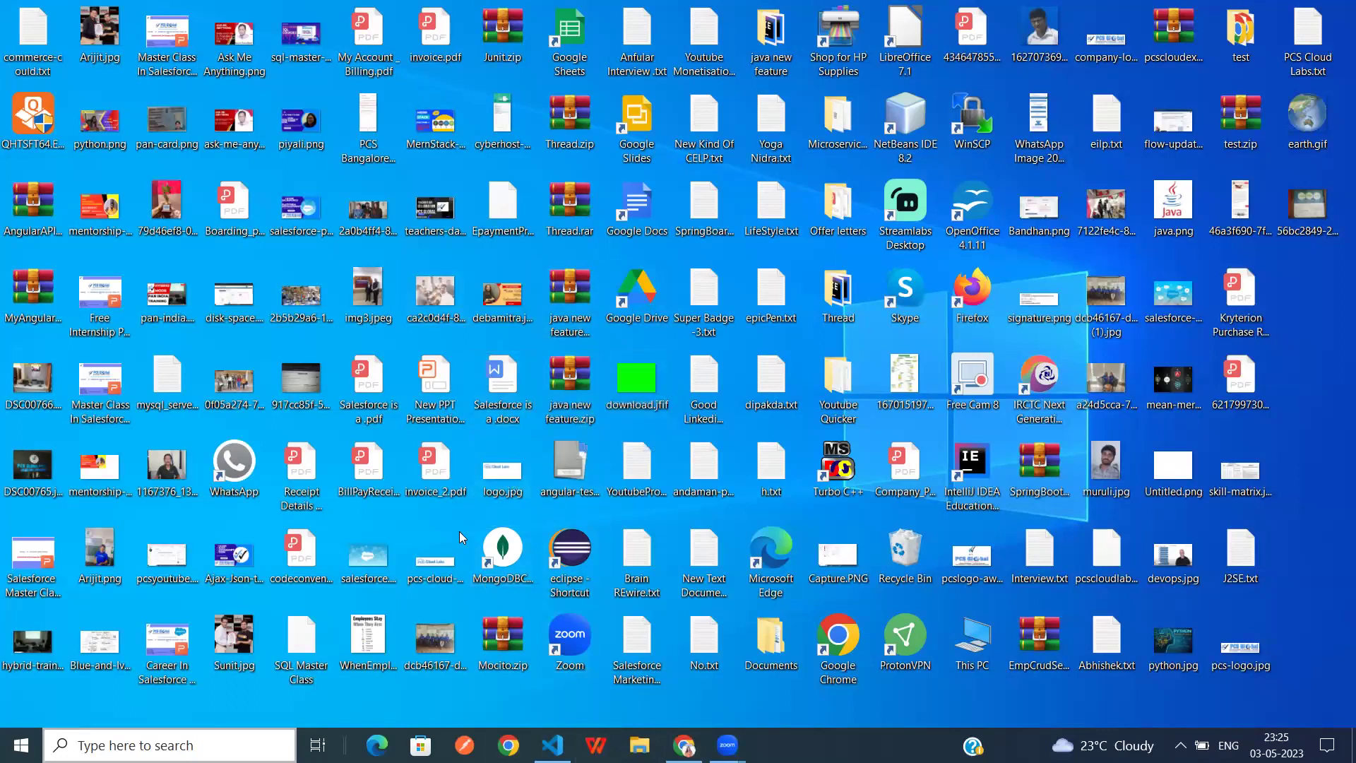
{"action": "left_click", "coordinate": [639, 745]}
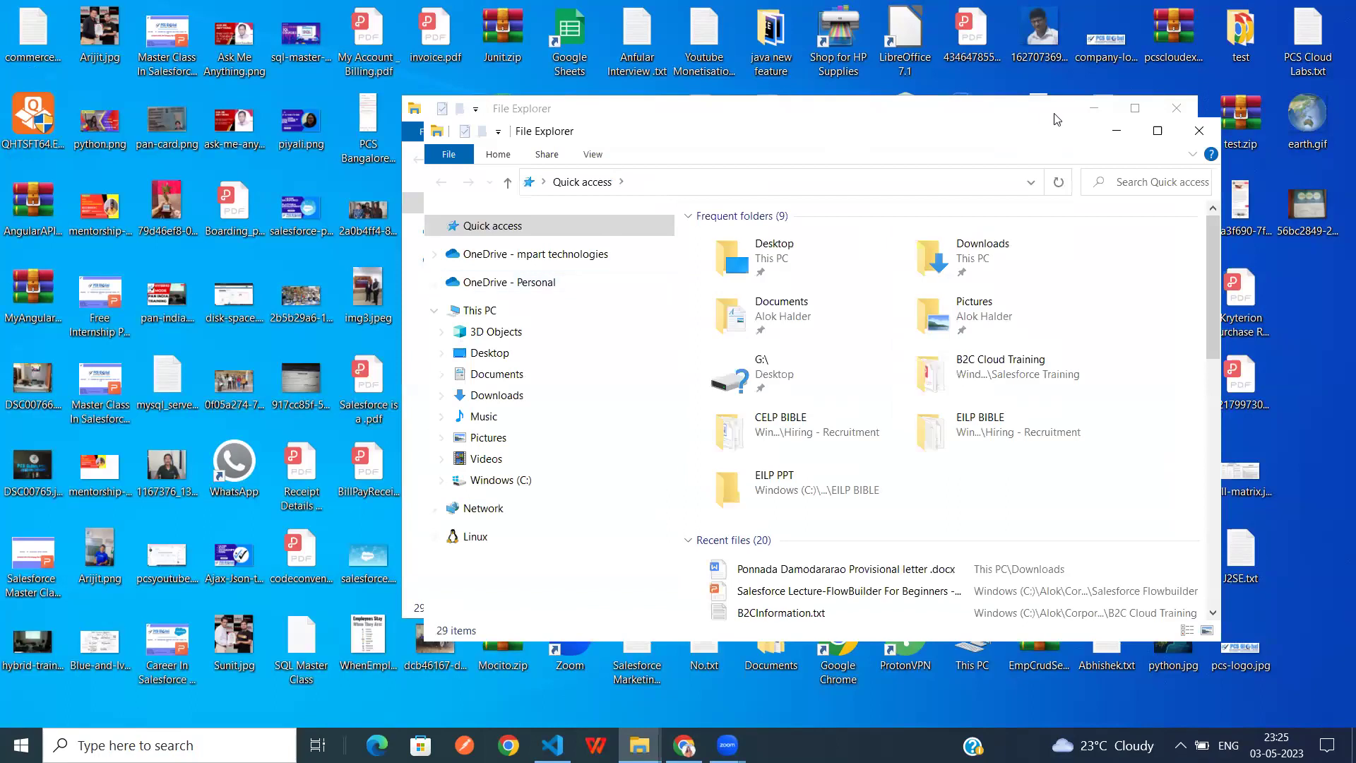
{"action": "left_click", "coordinate": [1135, 110]}
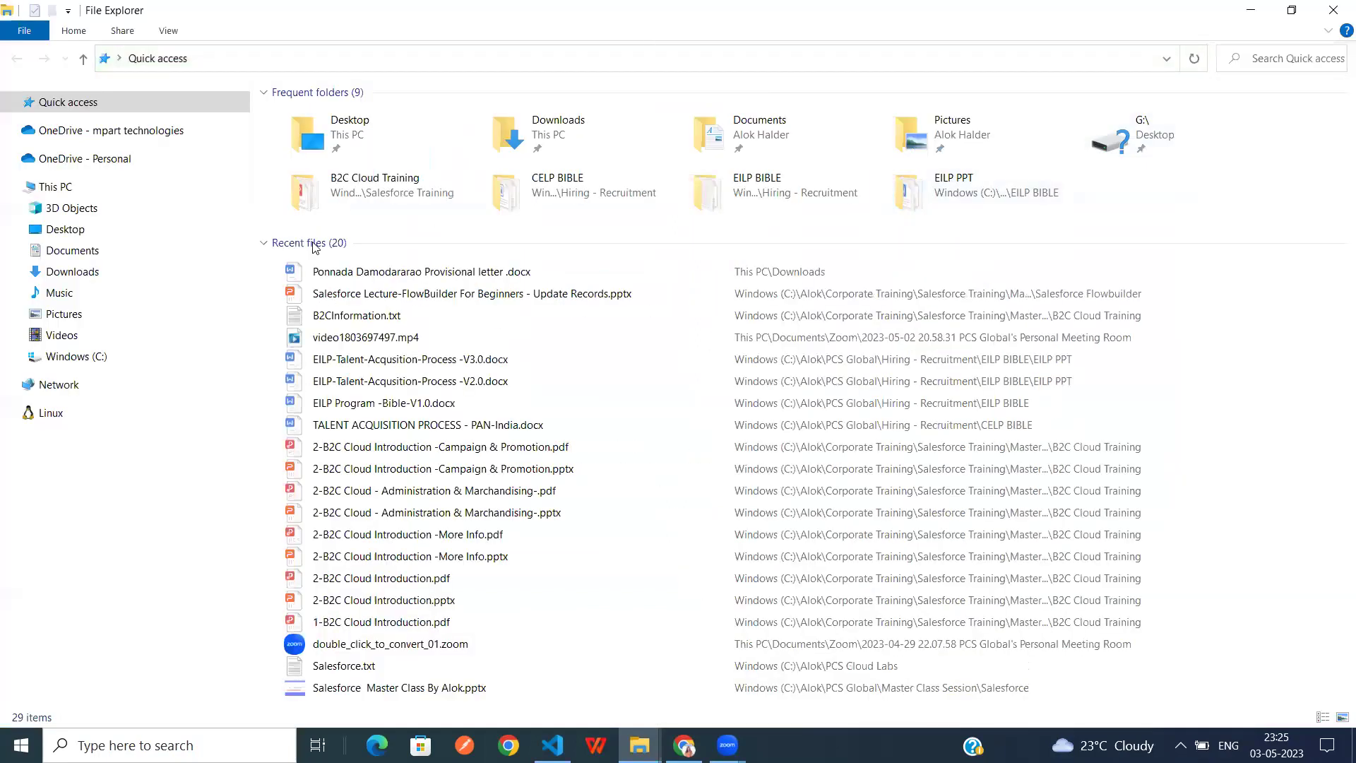
{"action": "left_click", "coordinate": [92, 364]}
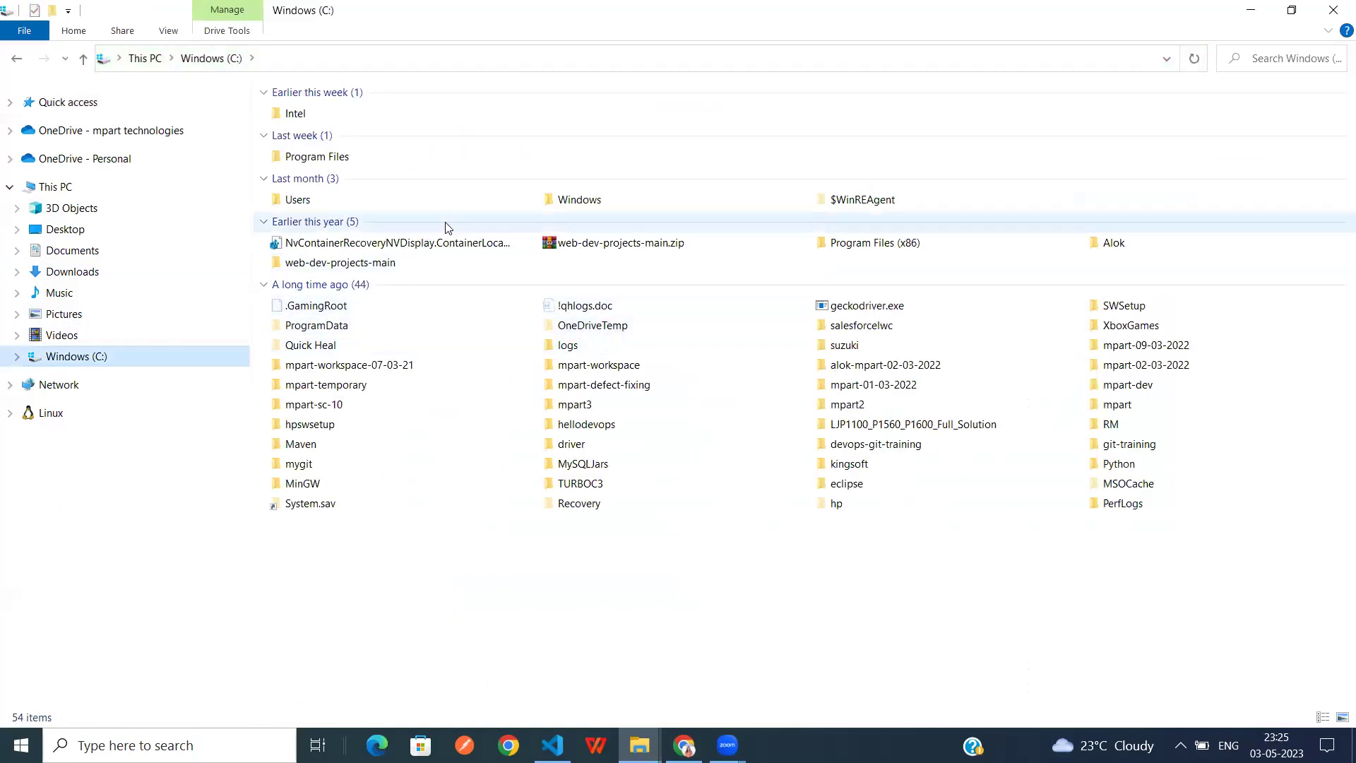
{"action": "double_click", "coordinate": [1101, 249]}
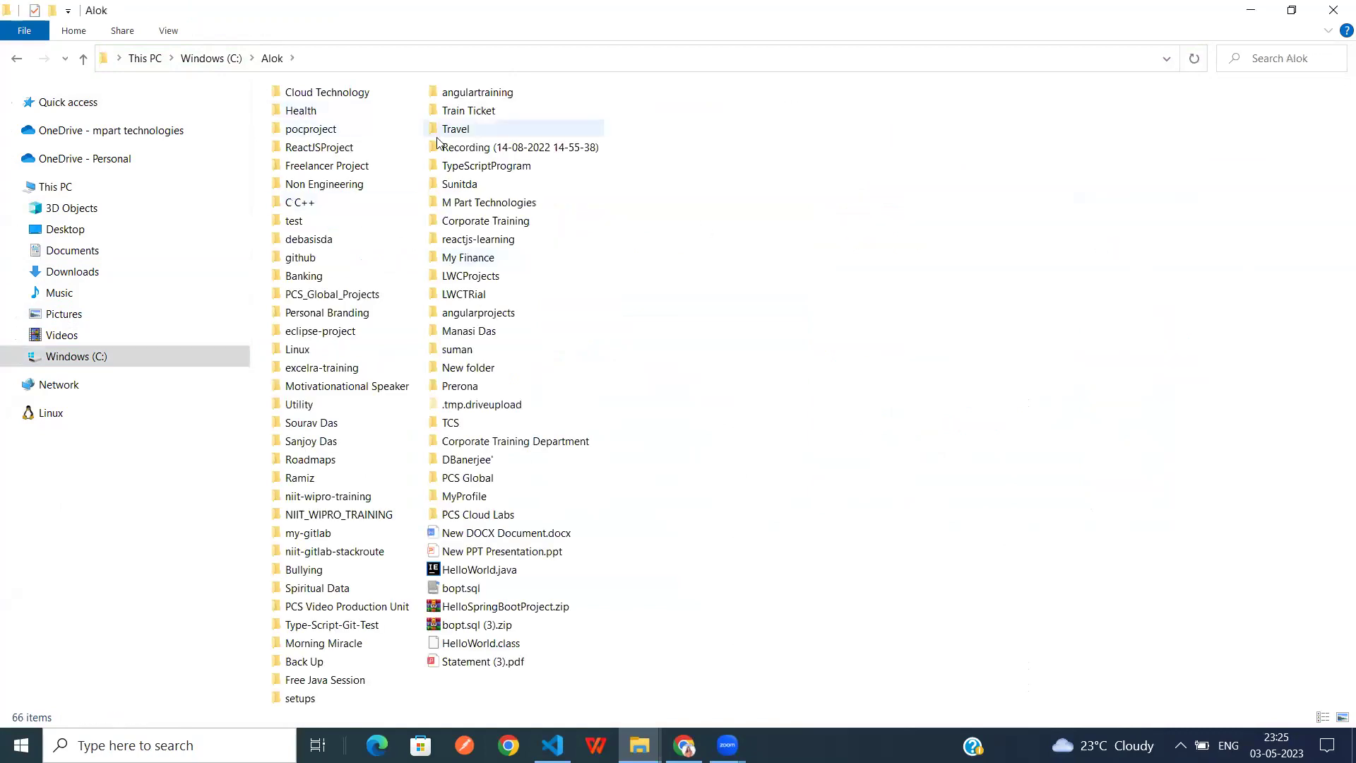
{"action": "left_click", "coordinate": [474, 165]}
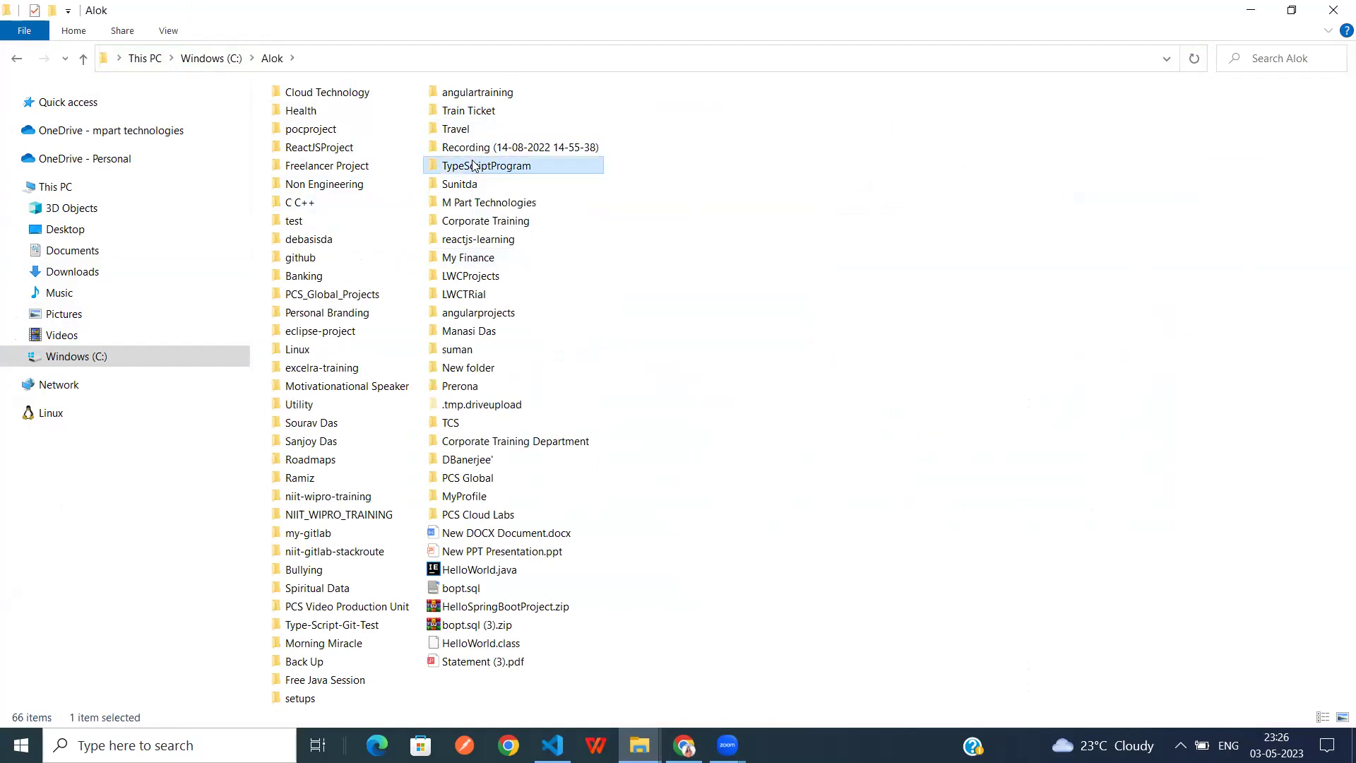
{"action": "key", "text": "a"}
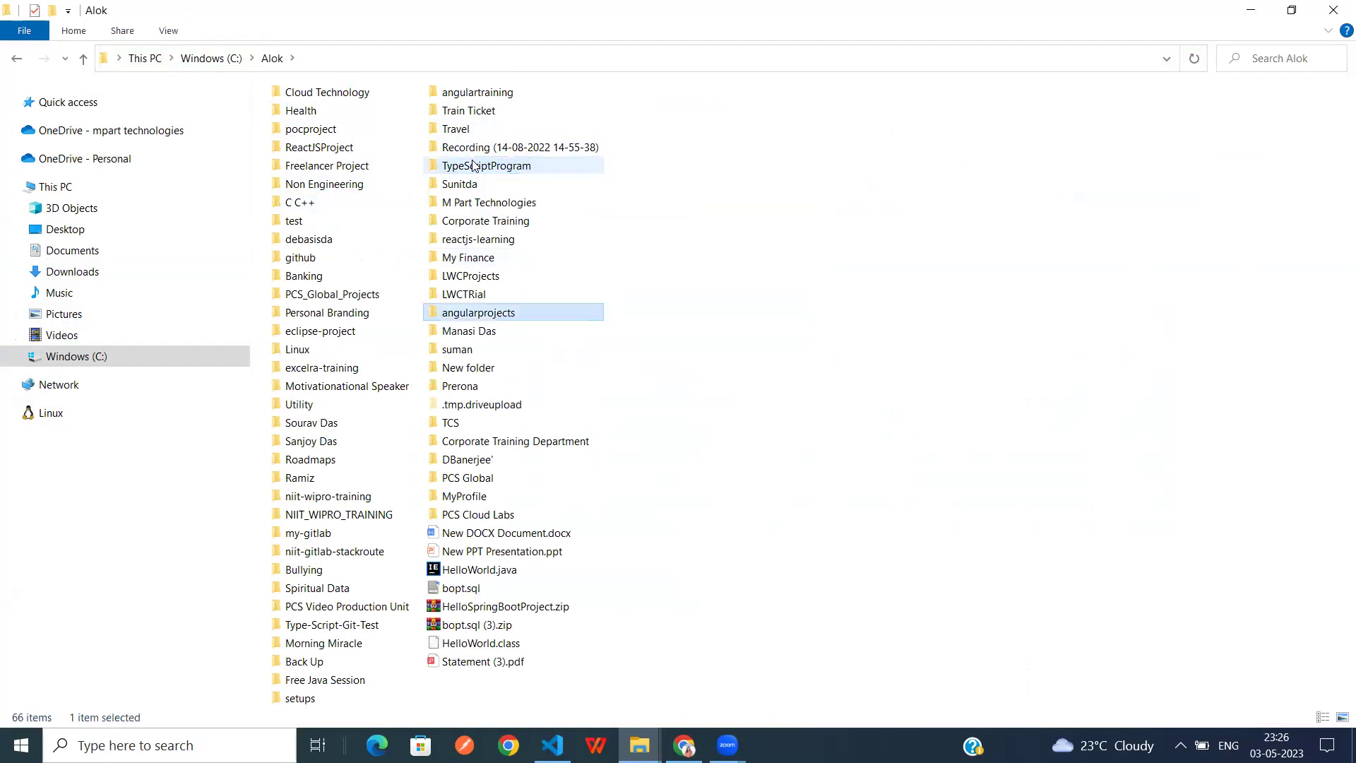
{"action": "double_click", "coordinate": [476, 313]}
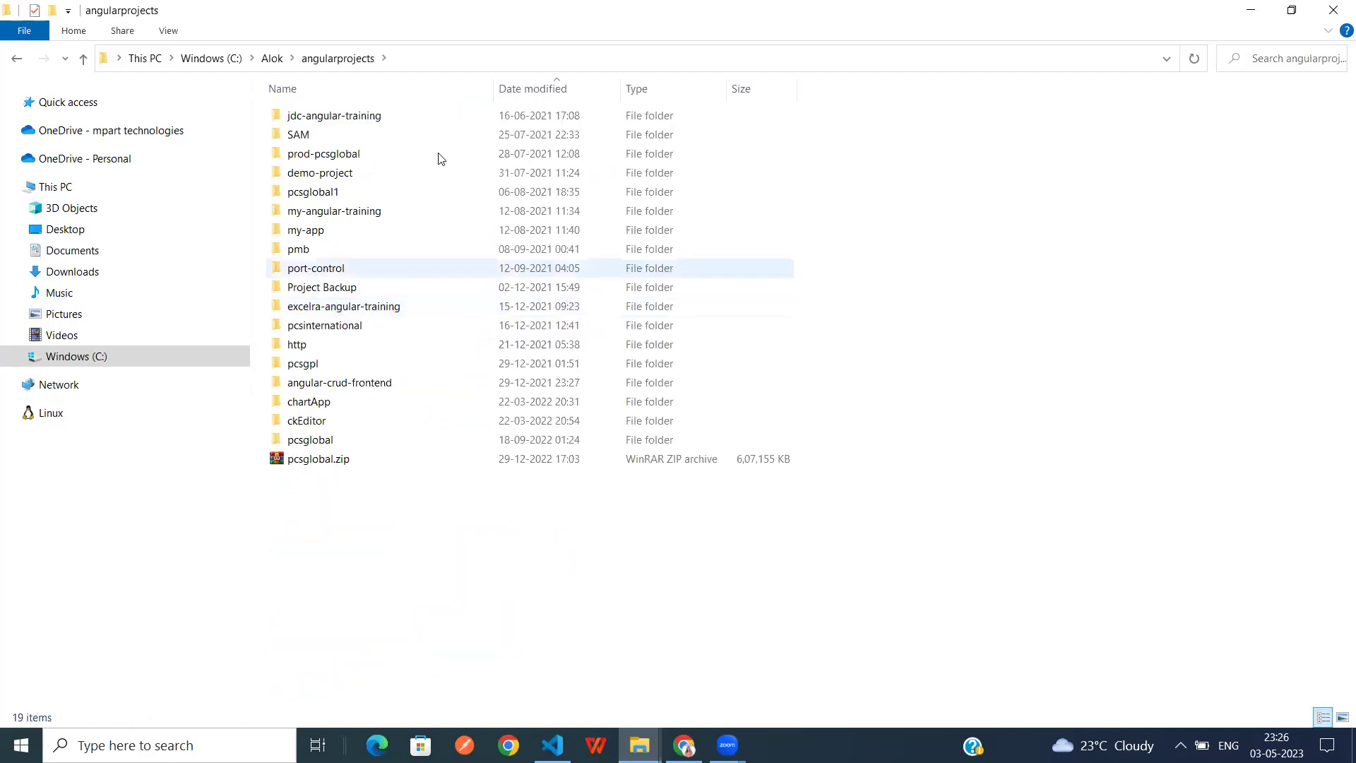
{"action": "left_click", "coordinate": [289, 58]}
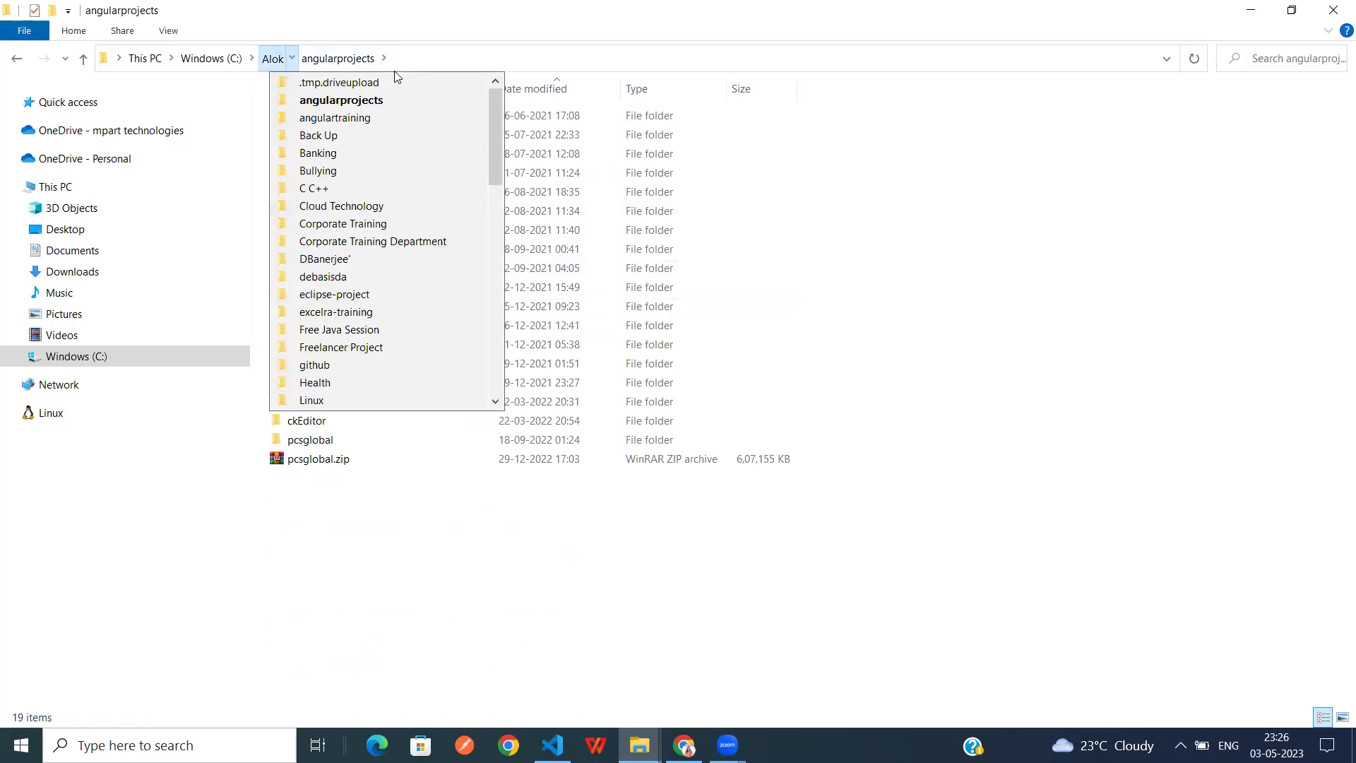
{"action": "key", "text": "alt+Up"}
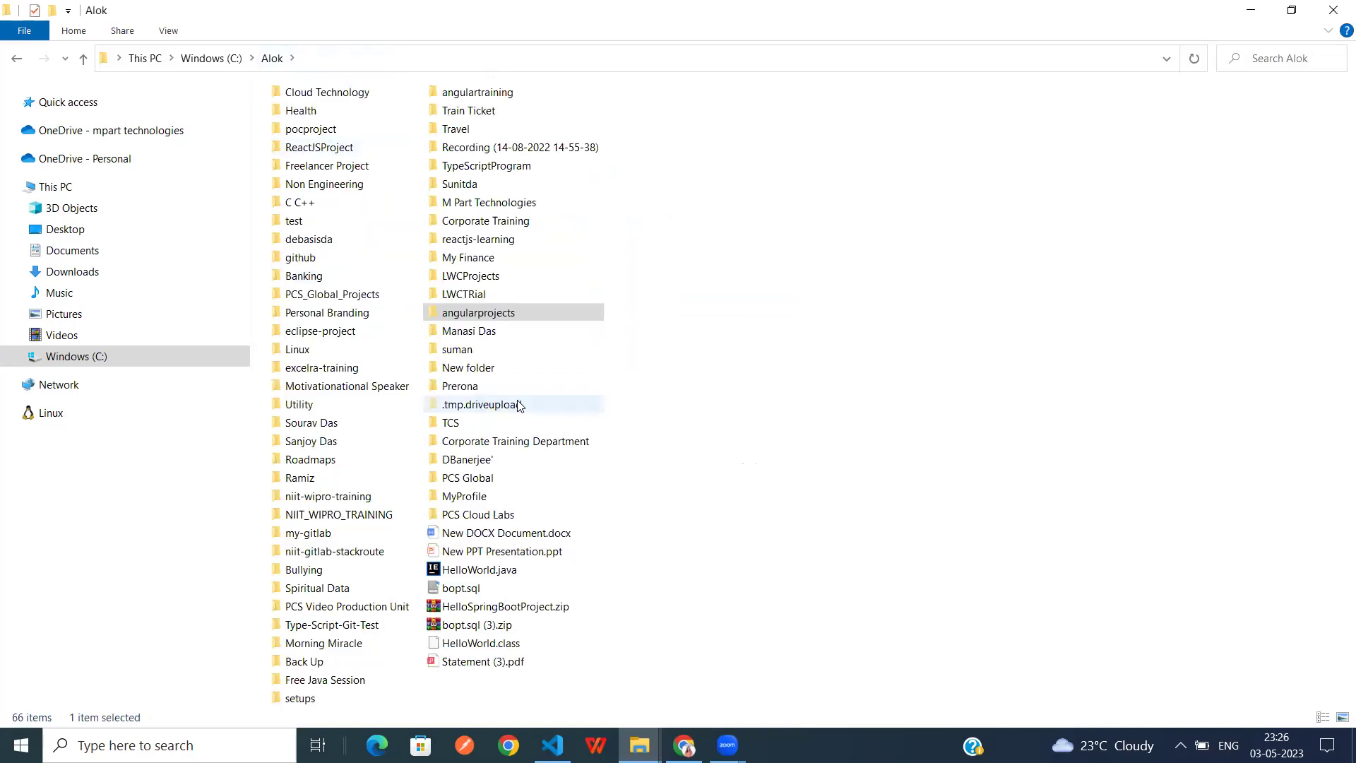
{"action": "double_click", "coordinate": [479, 444]}
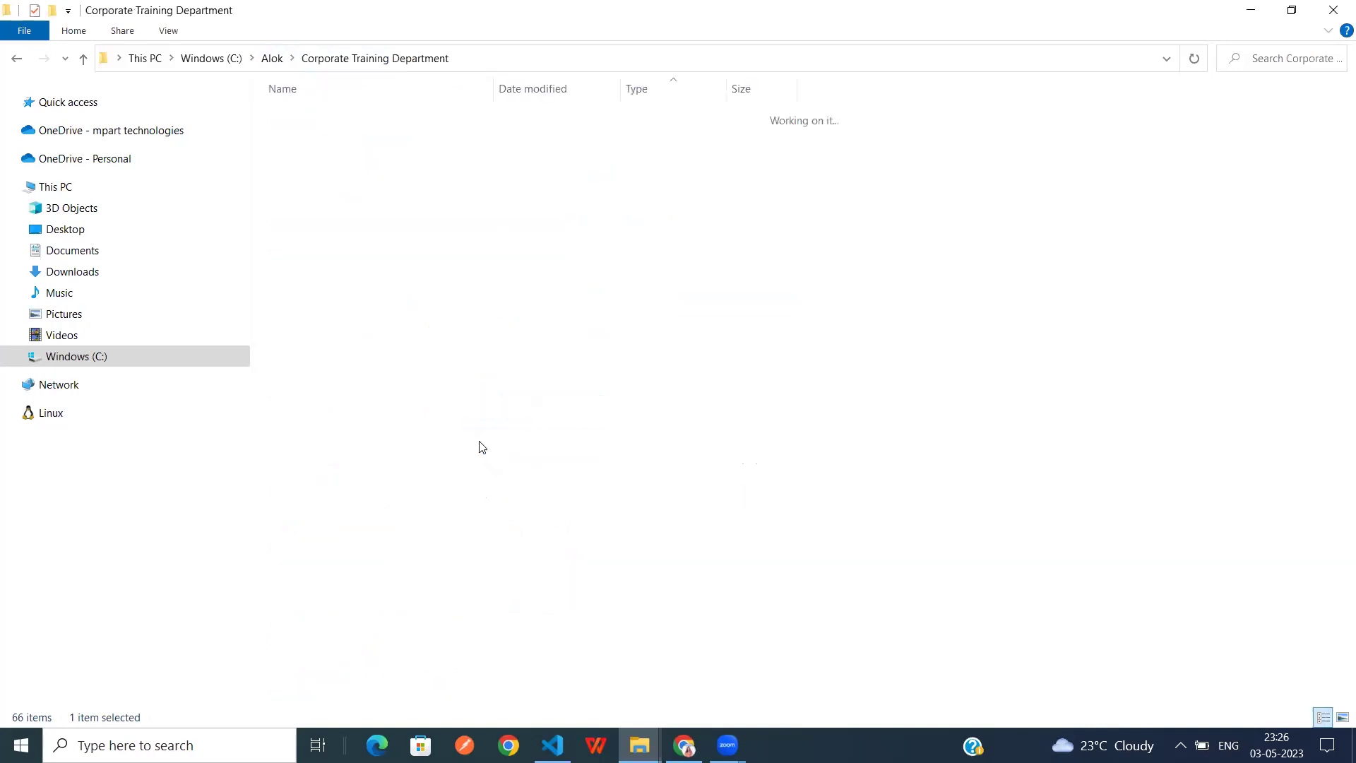
{"action": "left_click", "coordinate": [282, 69]}
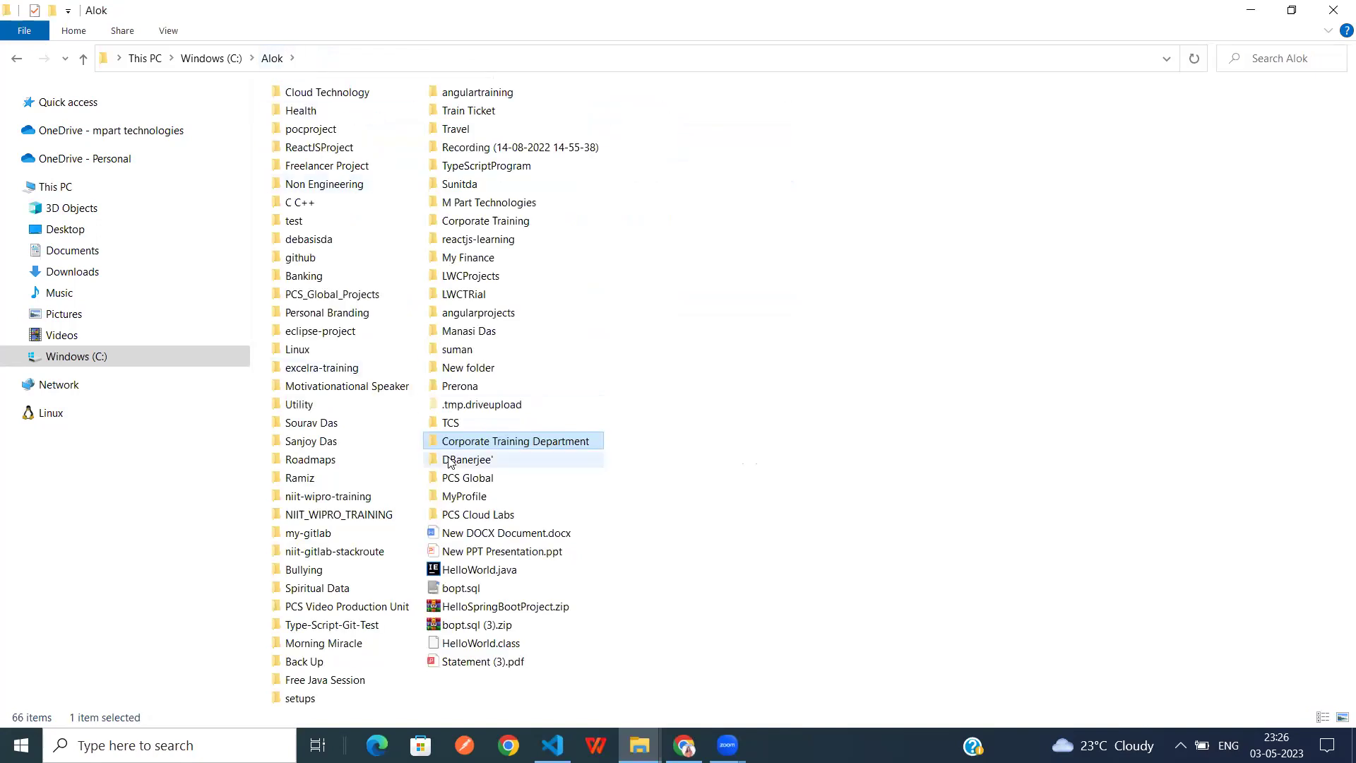
Find the Corporate Training folder and open its Angular + Spring Boot subfolder.
{"action": "left_click", "coordinate": [469, 262]}
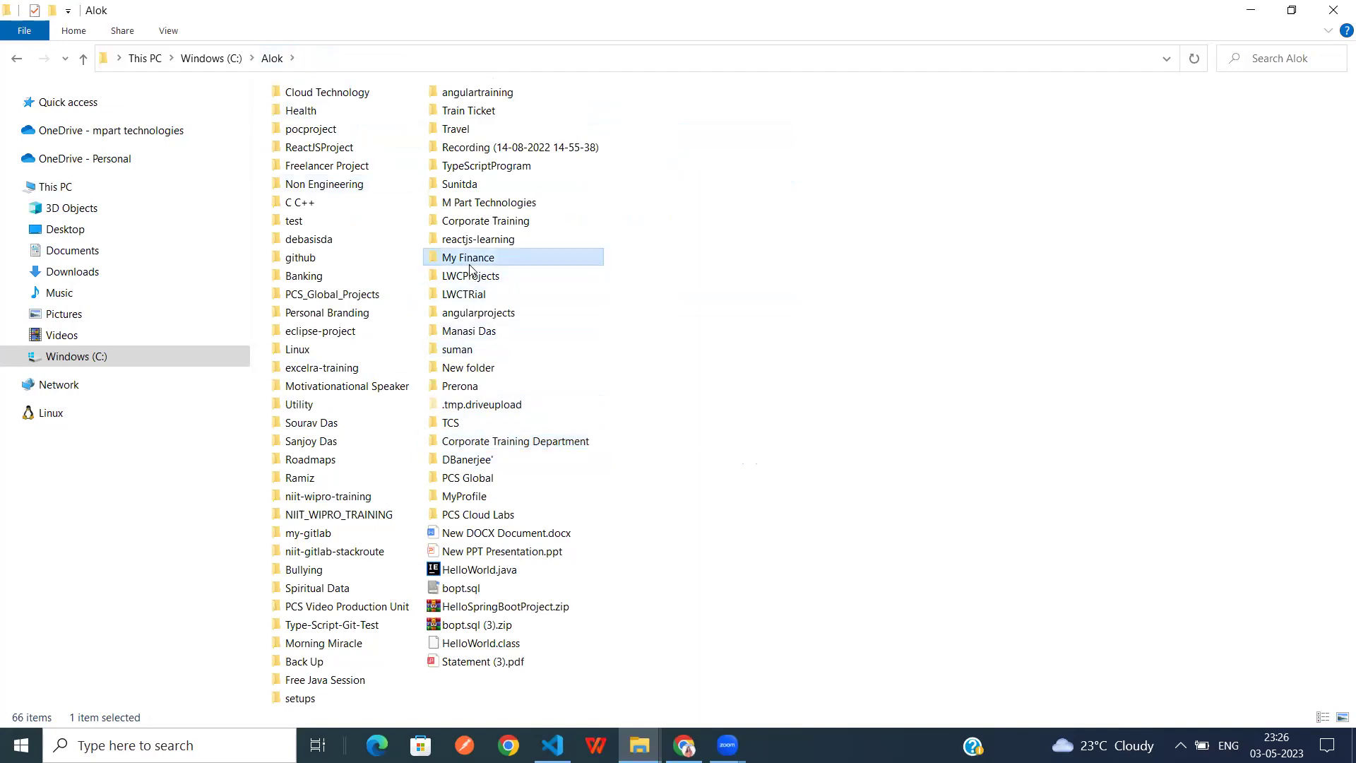
{"action": "key", "text": "c"}
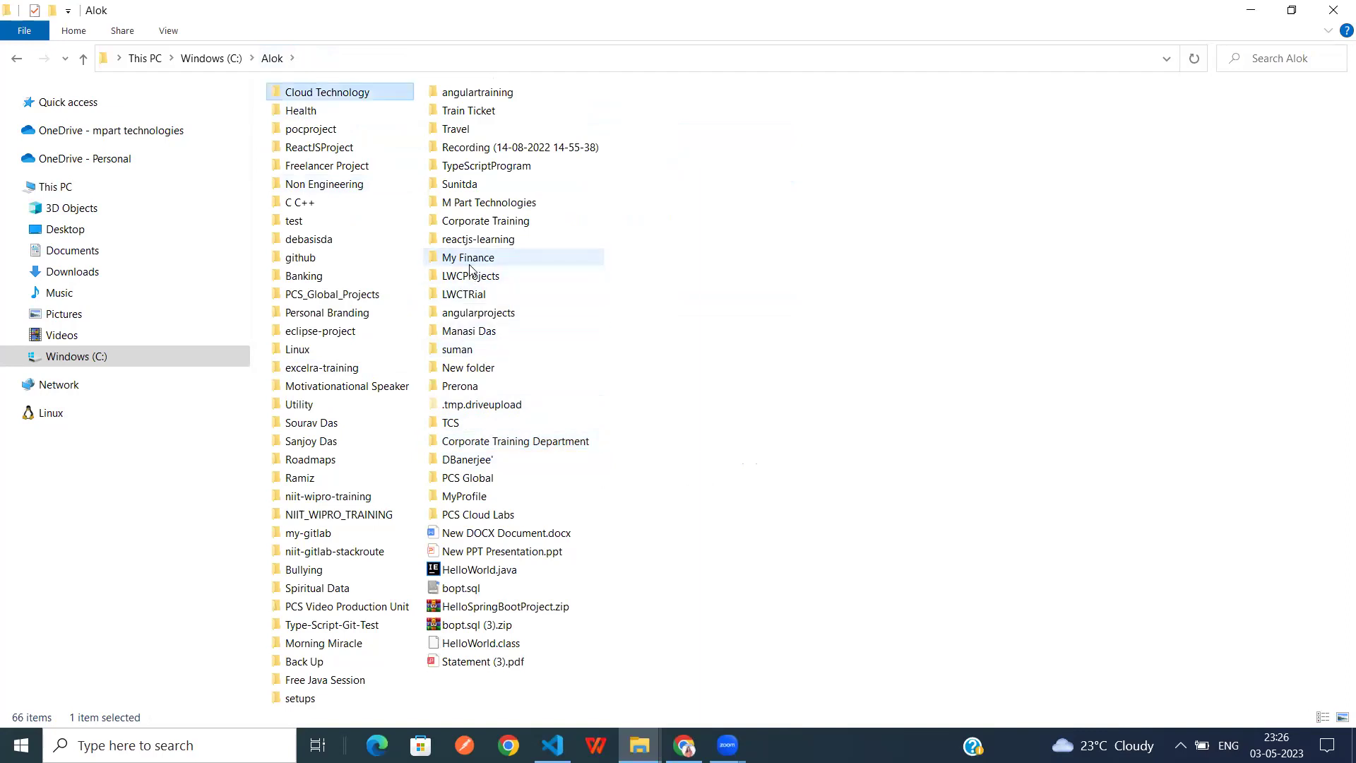
{"action": "key", "text": "c"}
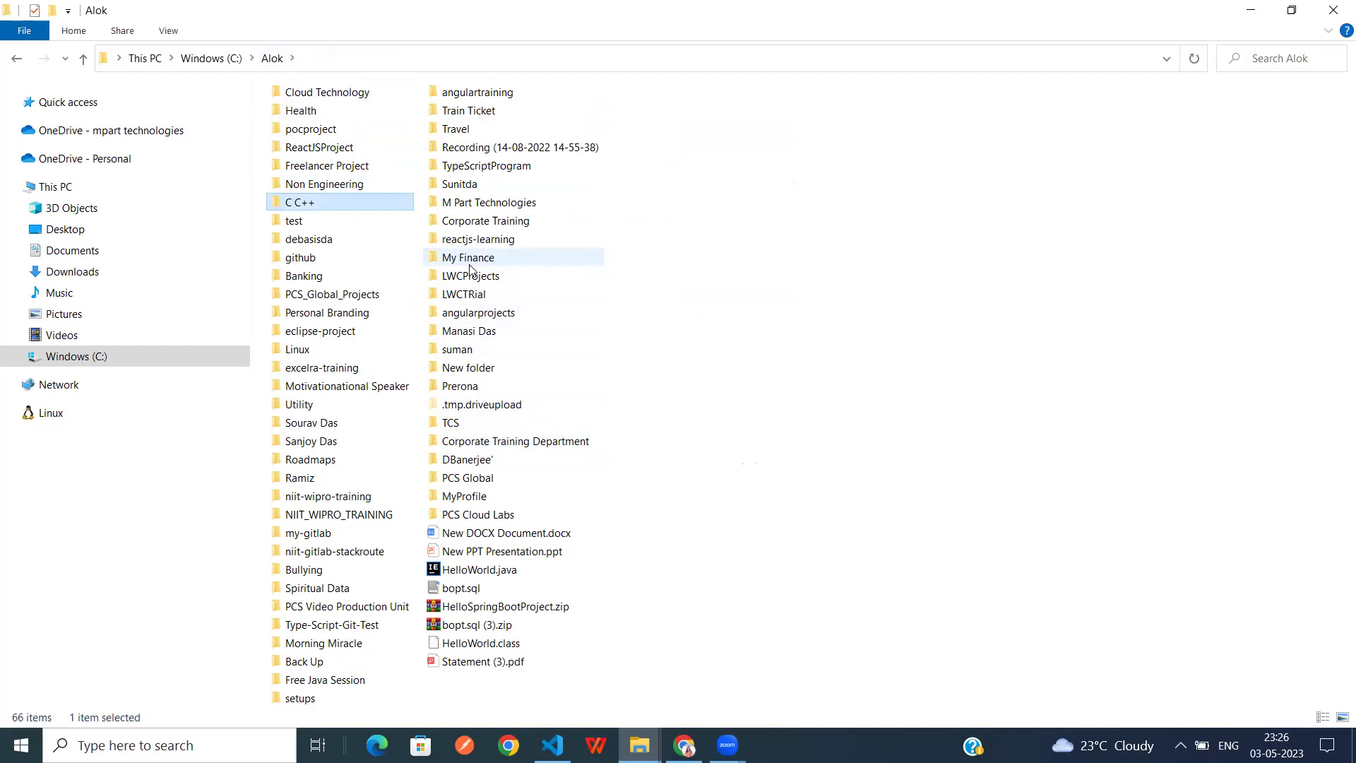
{"action": "left_click", "coordinate": [505, 224]}
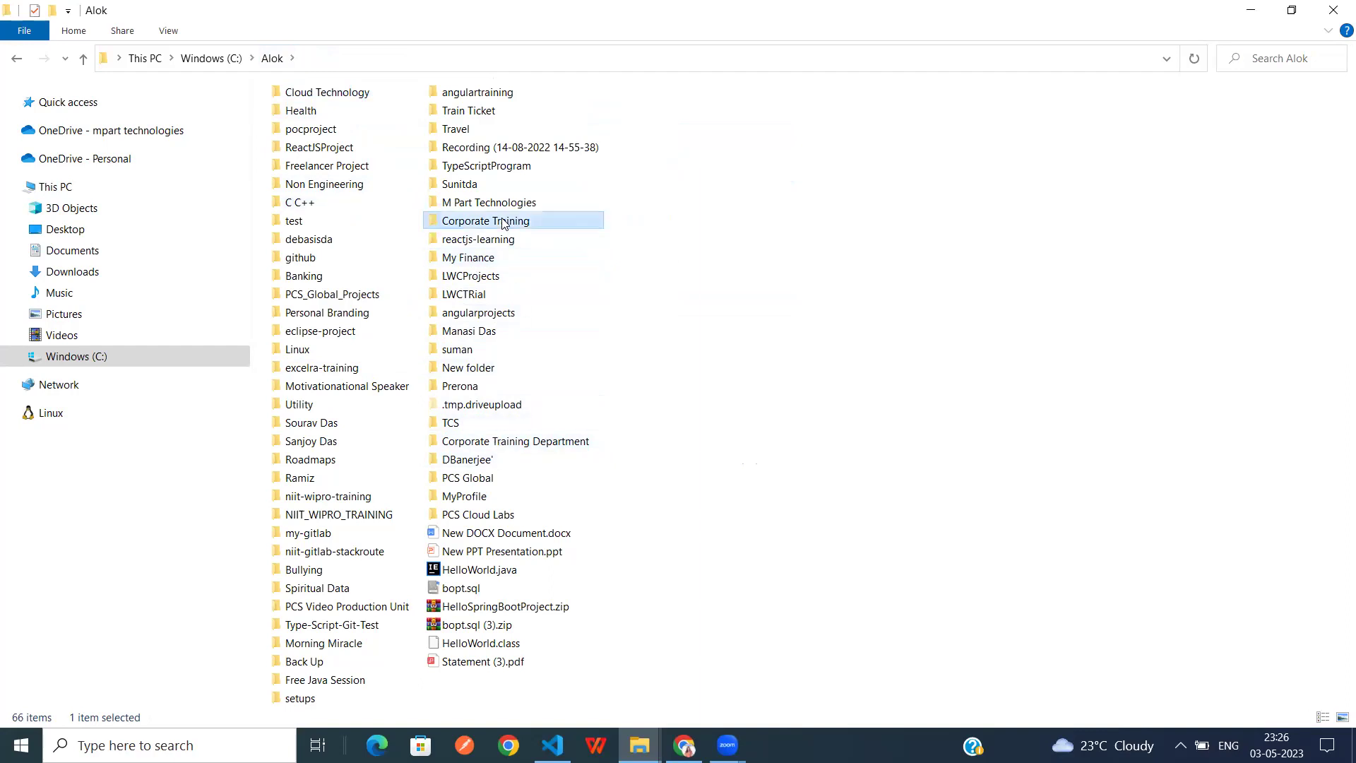
{"action": "double_click", "coordinate": [504, 223]}
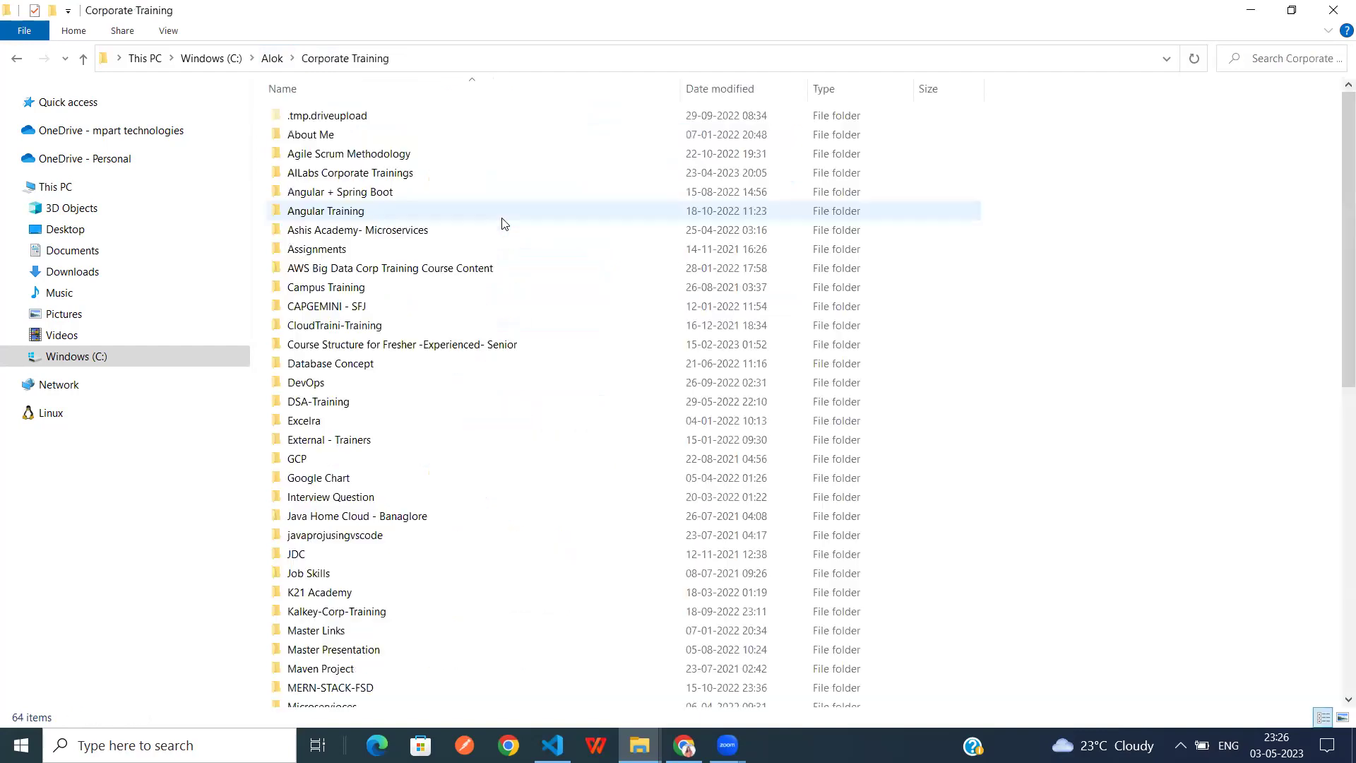
{"action": "double_click", "coordinate": [376, 192]}
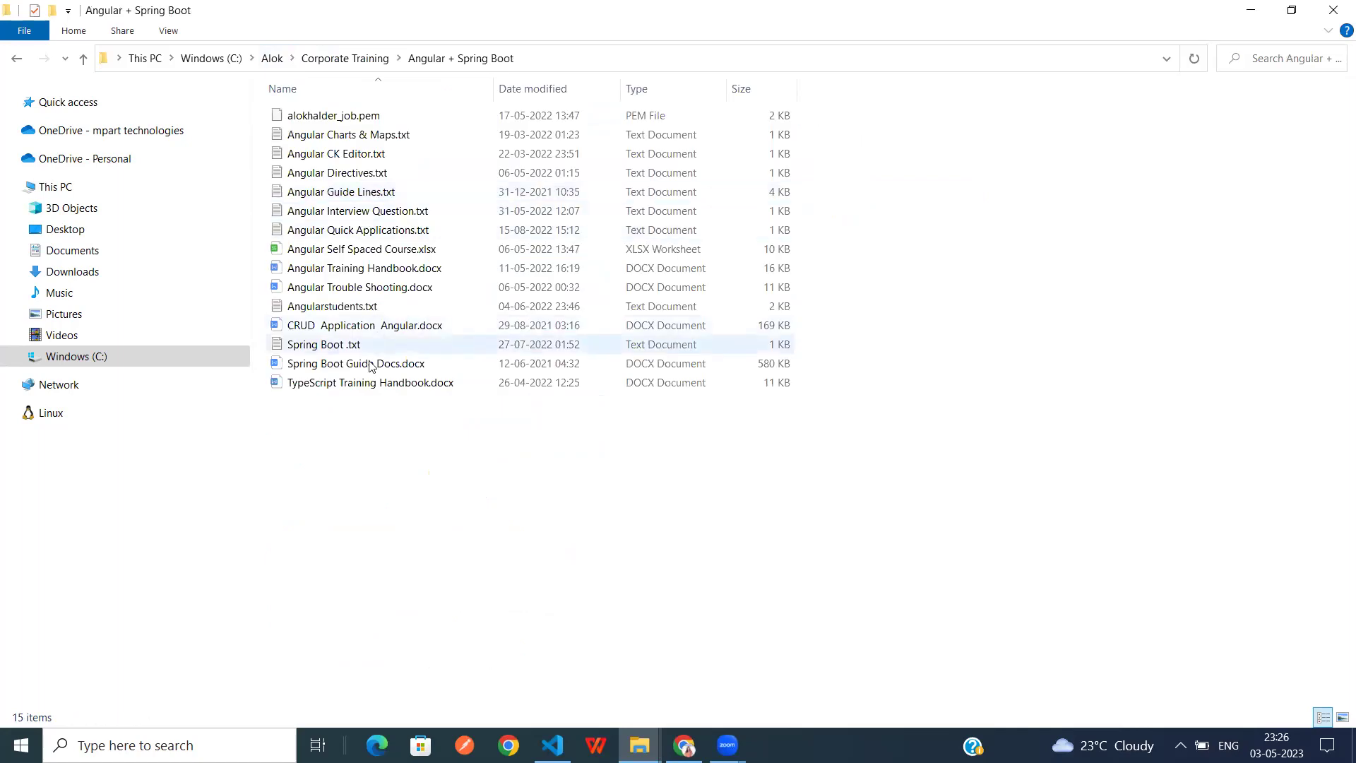
Open TypeScript Training Handbook.docx, look through its links and troubleshooting notes, and minimize the document.
{"action": "left_click", "coordinate": [380, 390]}
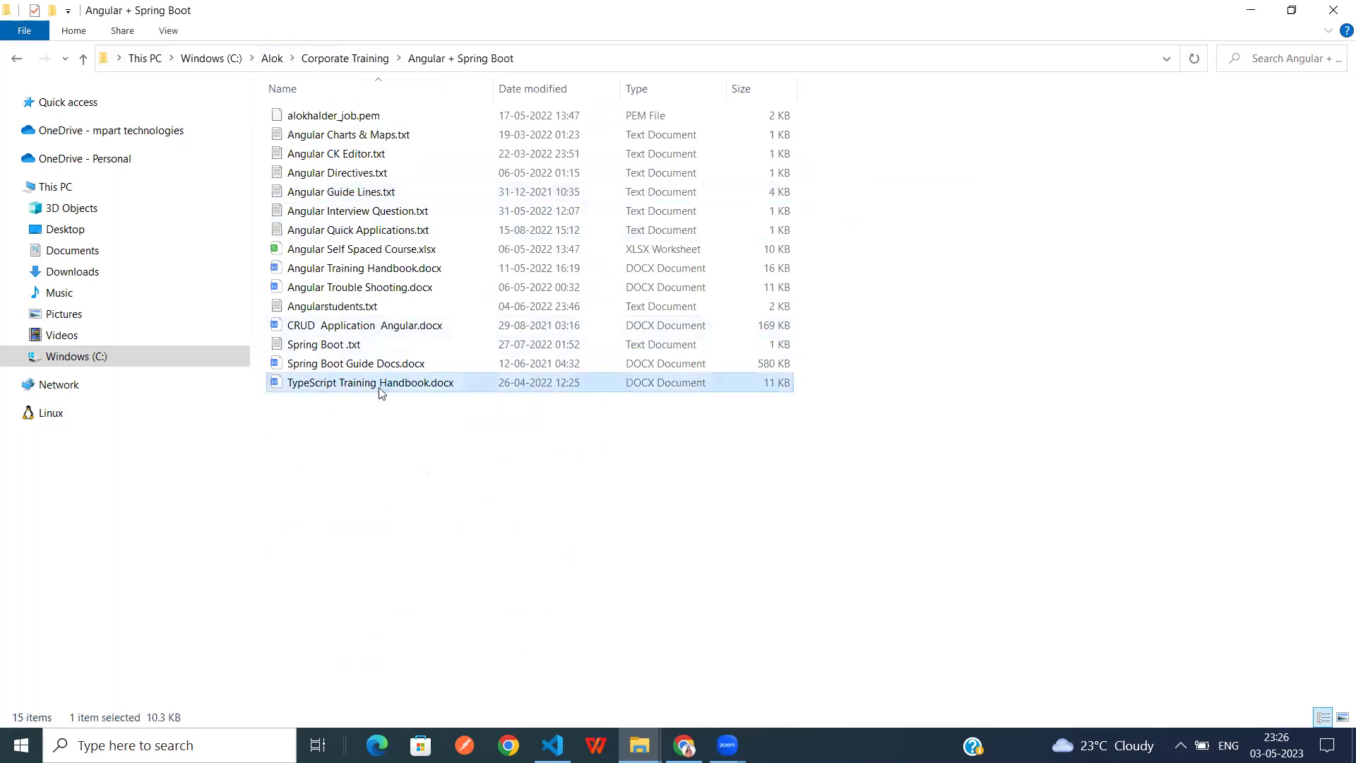
{"action": "double_click", "coordinate": [380, 387]}
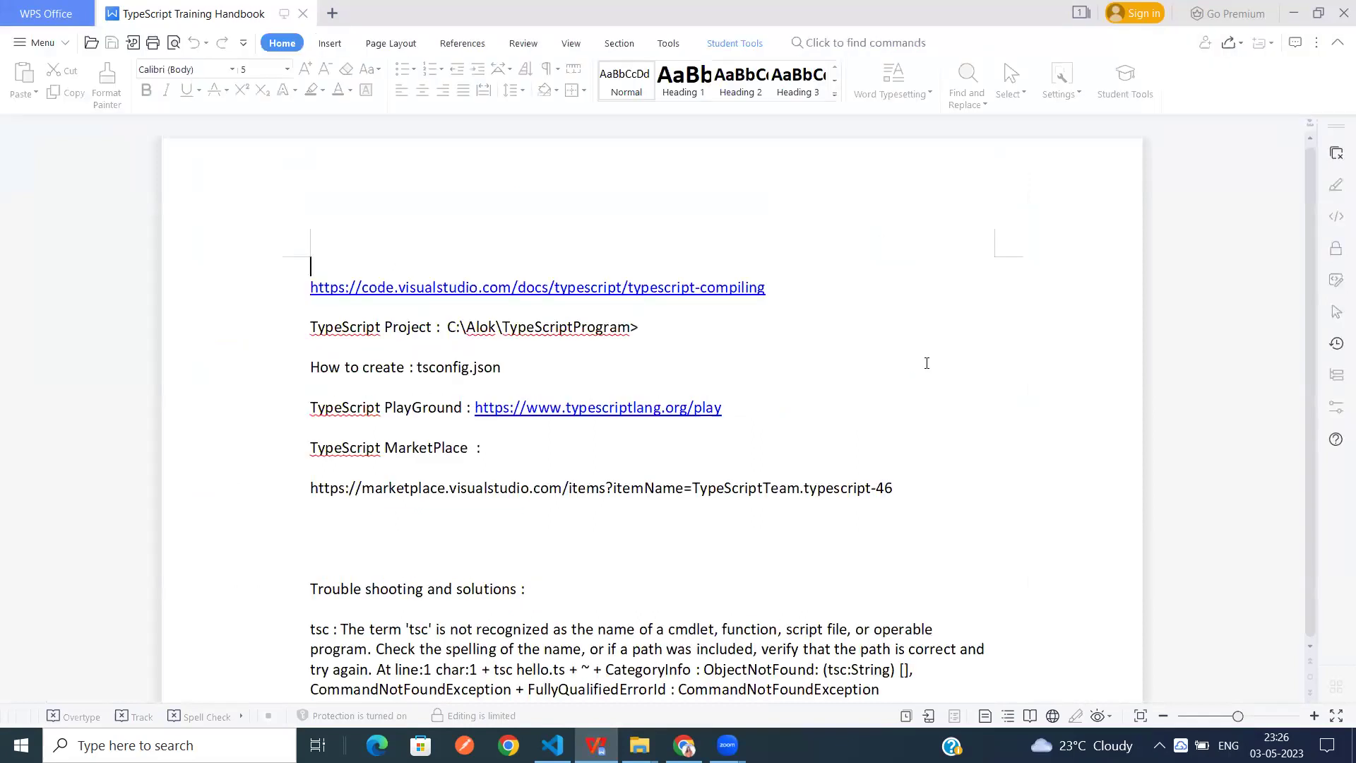
{"action": "left_click", "coordinate": [794, 288]}
{"action": "left_click_drag", "start_coordinate": [803, 288], "coordinate": [294, 276]}
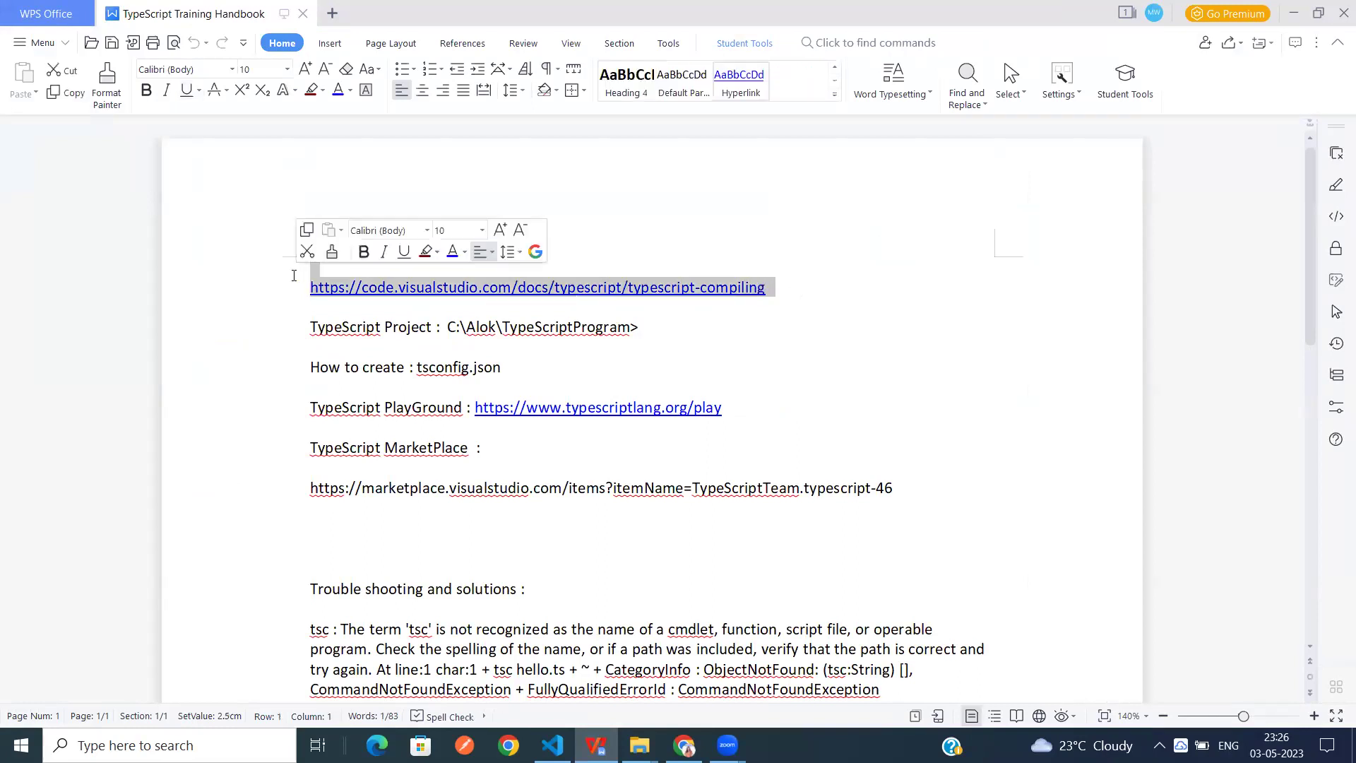
{"action": "left_click", "coordinate": [289, 282]}
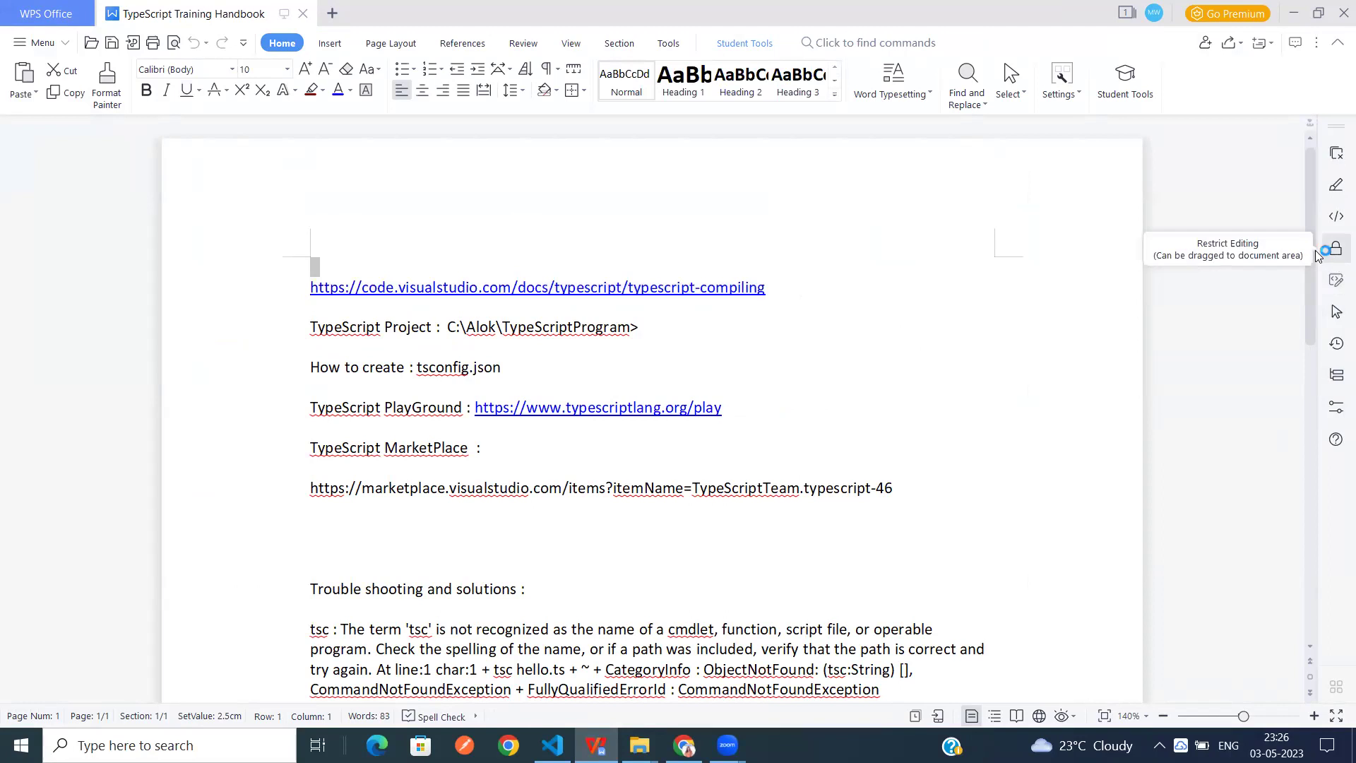
{"action": "scroll", "coordinate": [1321, 212], "scroll_direction": "down", "scroll_amount": 7}
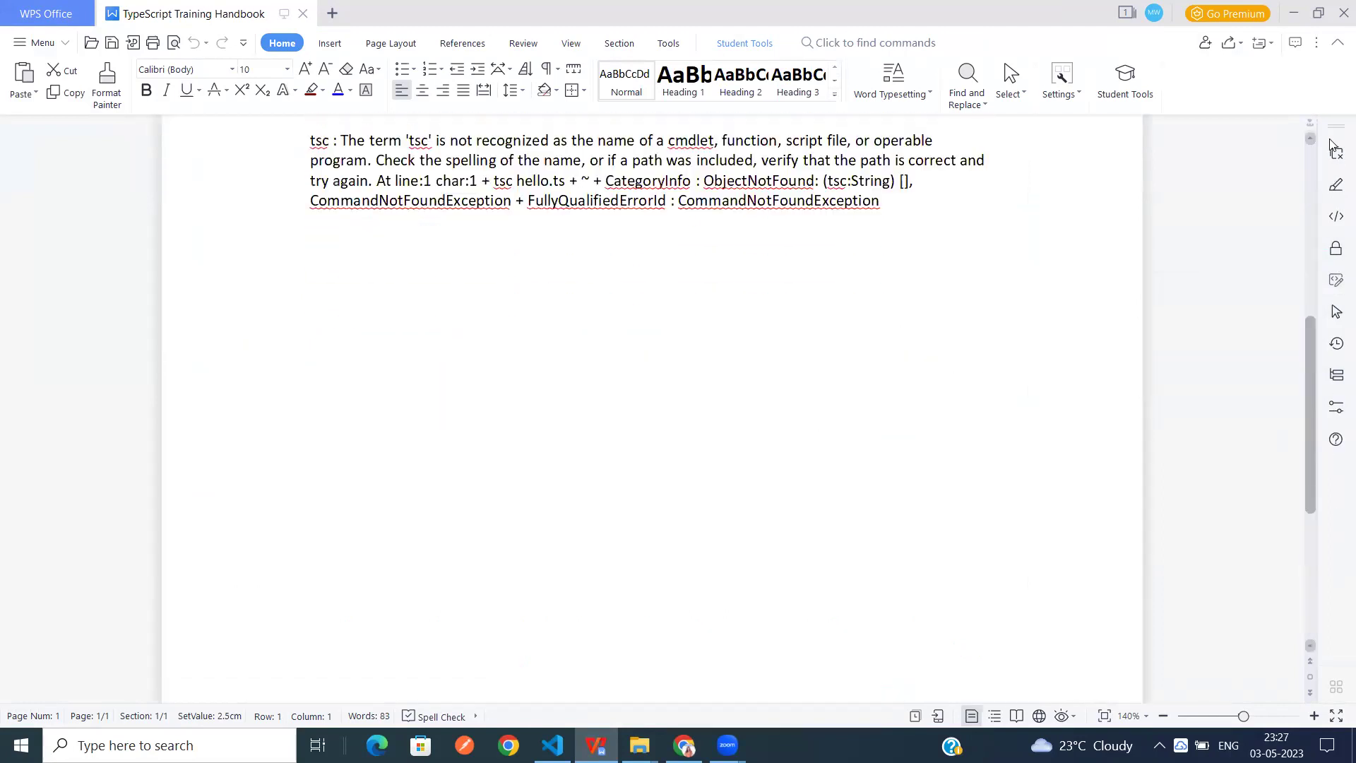
{"action": "scroll", "coordinate": [1332, 141], "scroll_direction": "up", "scroll_amount": 7}
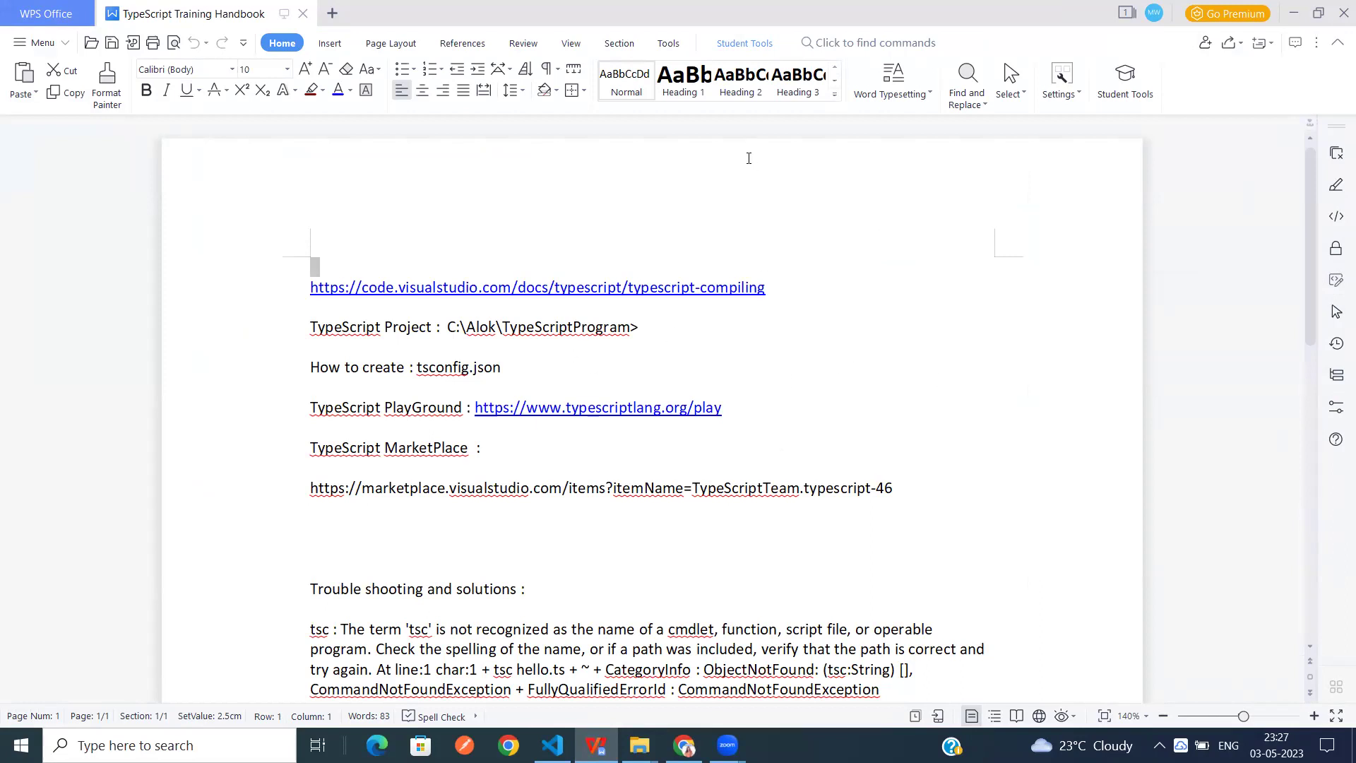
{"action": "left_click", "coordinate": [1295, 13]}
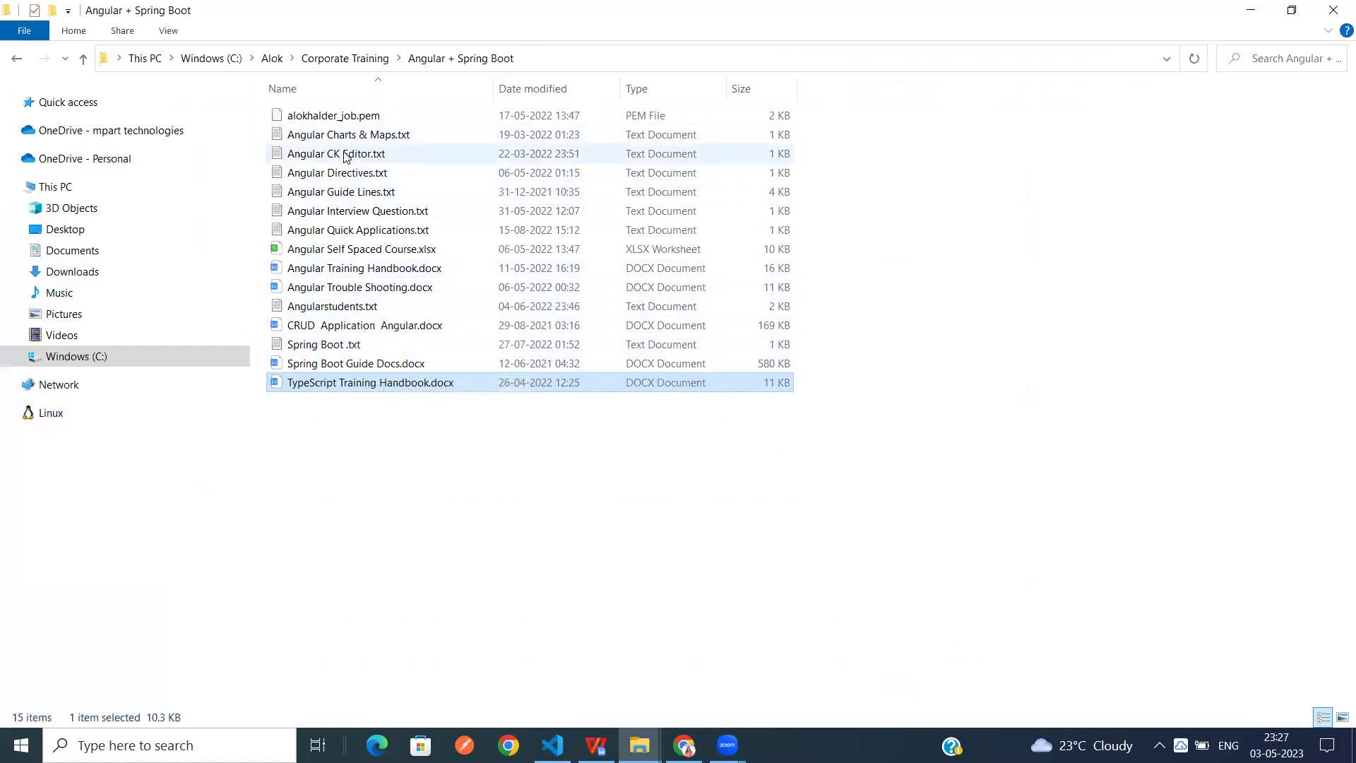
Open Angular Guide Lines.txt in a maximized Notepad window, review the setup steps, and minimize it.
{"action": "double_click", "coordinate": [342, 193]}
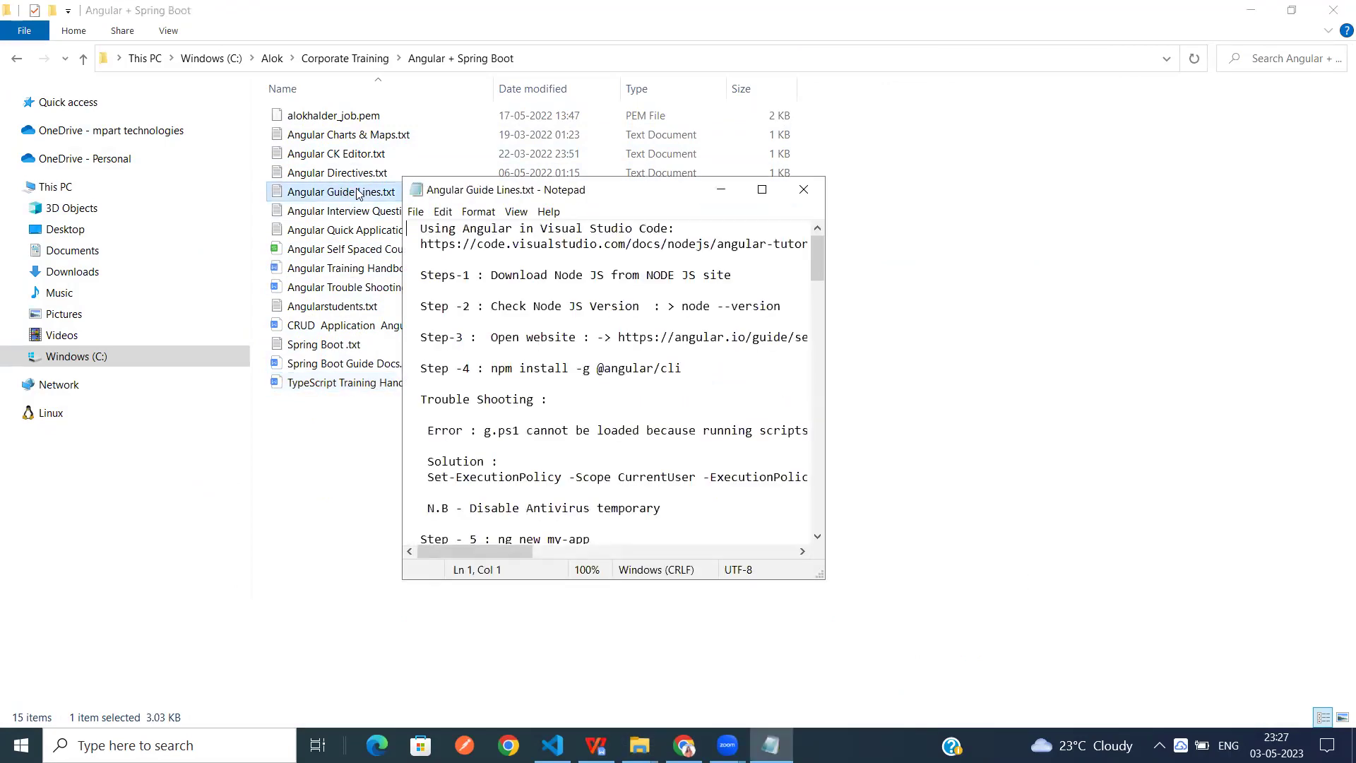
{"action": "left_click", "coordinate": [762, 189]}
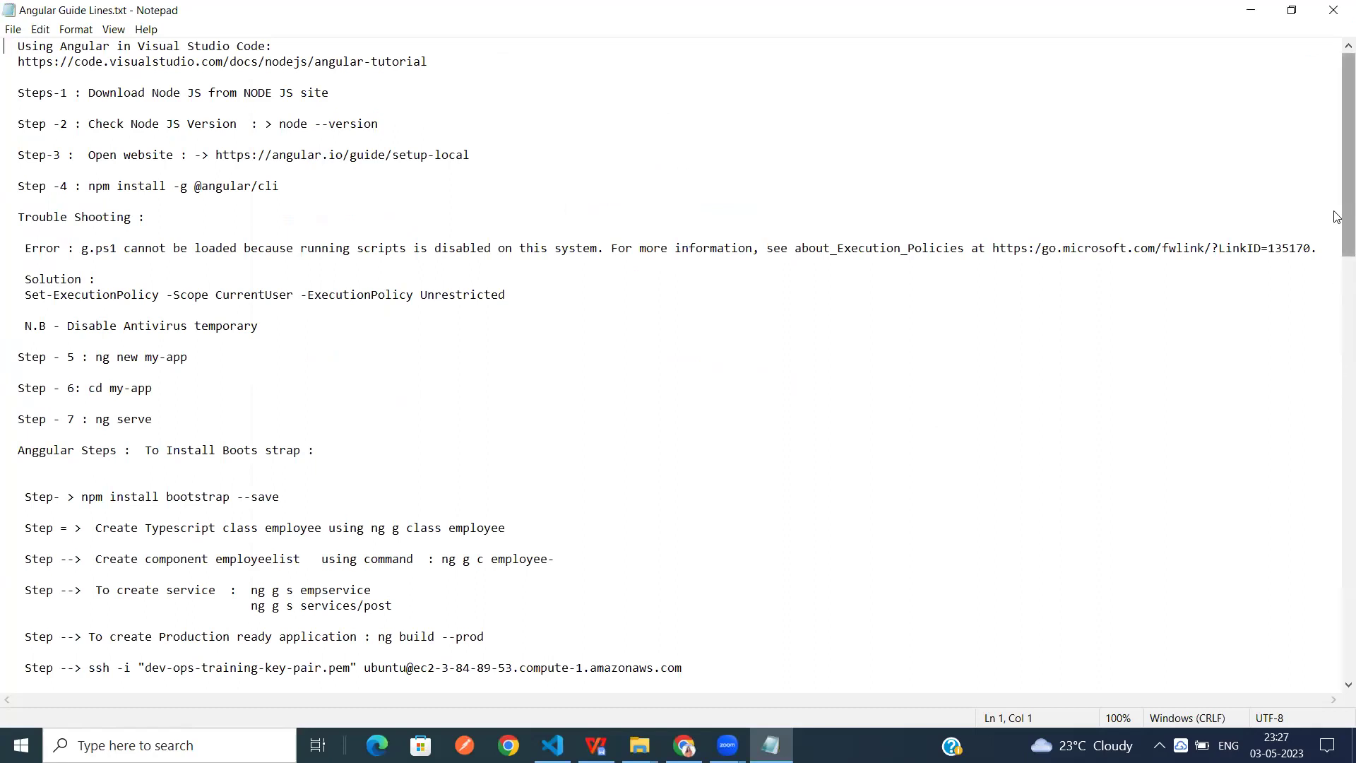
{"action": "left_click_drag", "start_coordinate": [1338, 216], "coordinate": [1329, 163]}
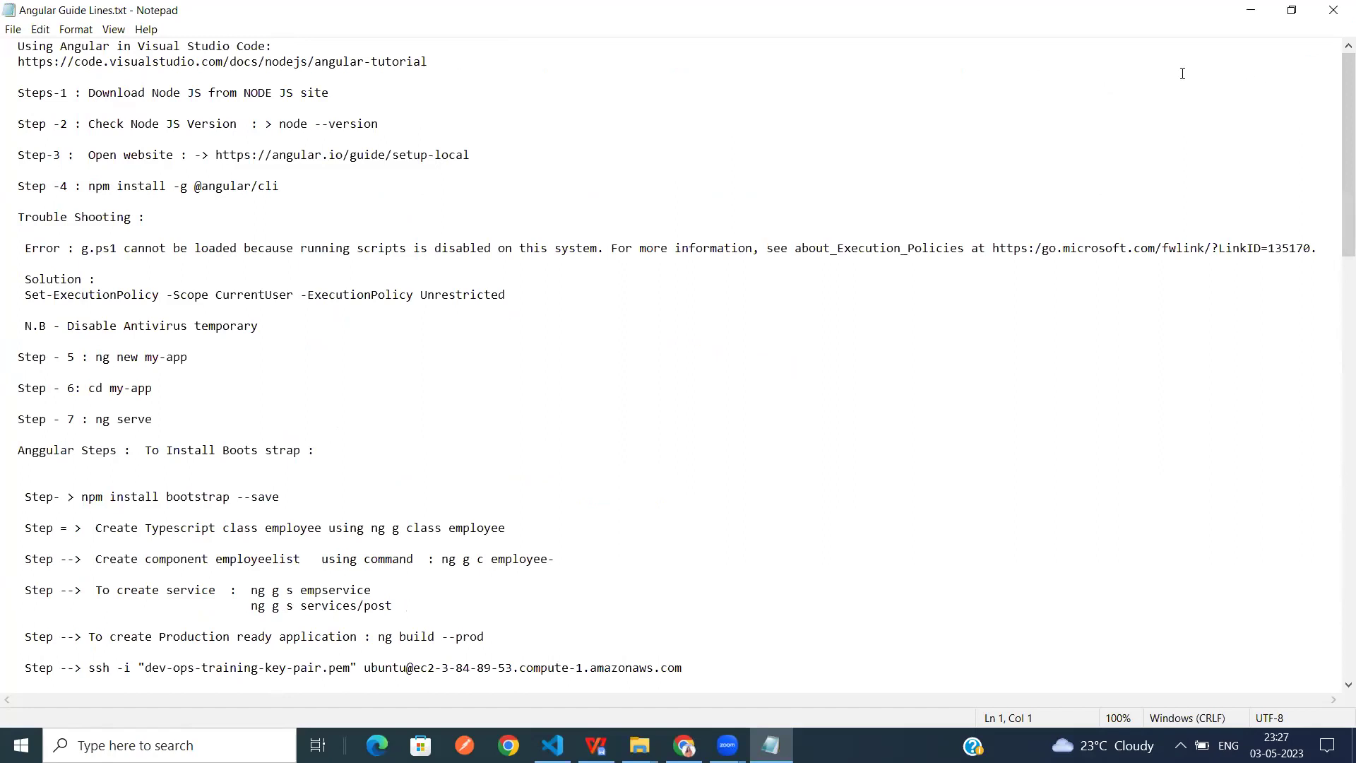
{"action": "left_click", "coordinate": [1260, 11]}
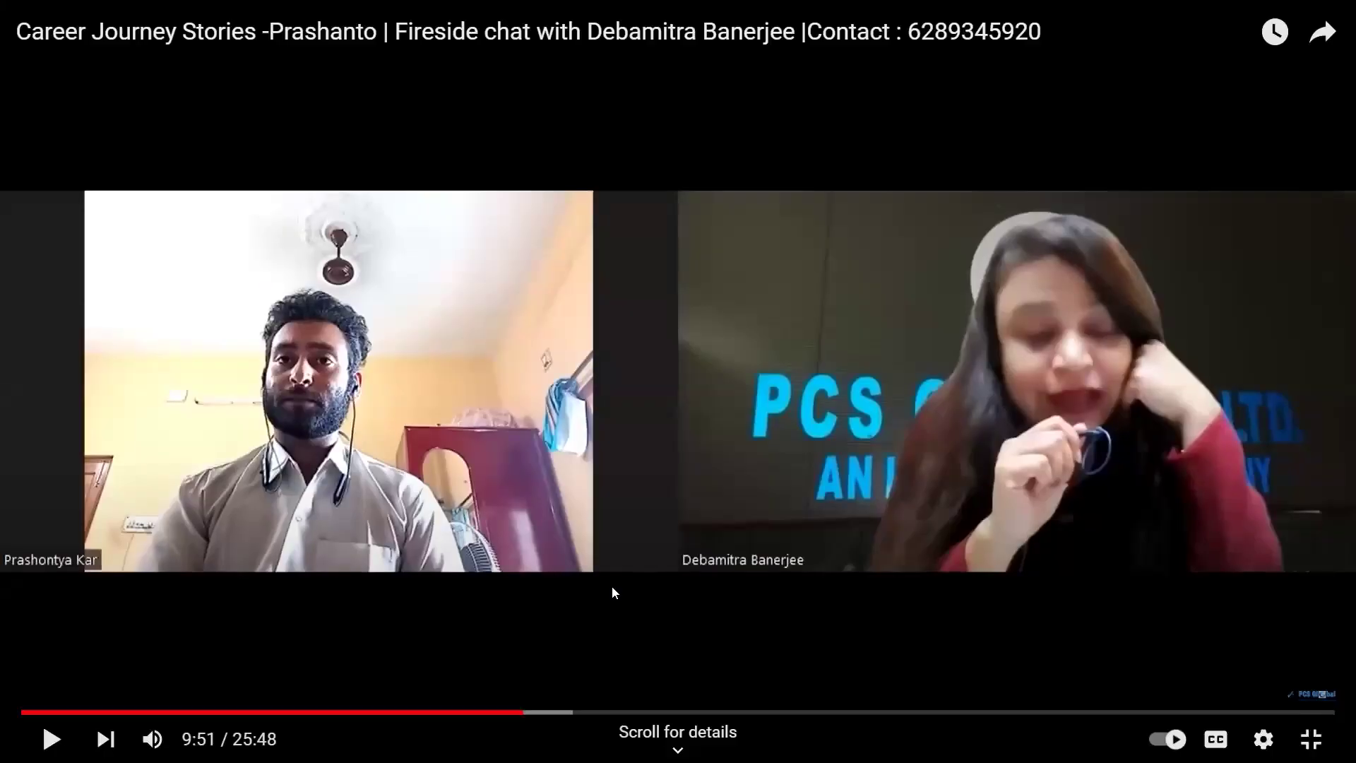
Leave the full-screen video, search for "typescript in visual studio" in a new tab, and open the TypeScript Programming with Visual Studio Code result.
{"action": "key", "text": "Escape"}
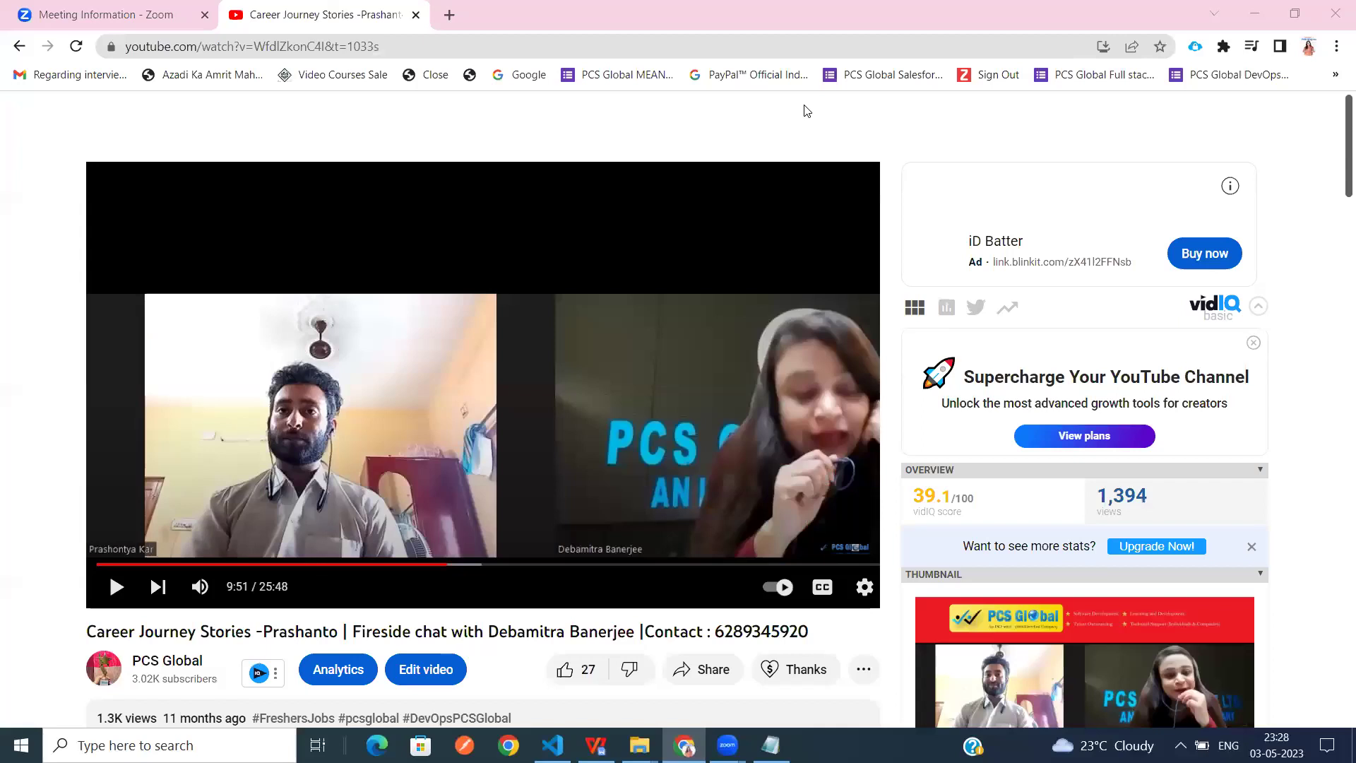
{"action": "left_click", "coordinate": [450, 15]}
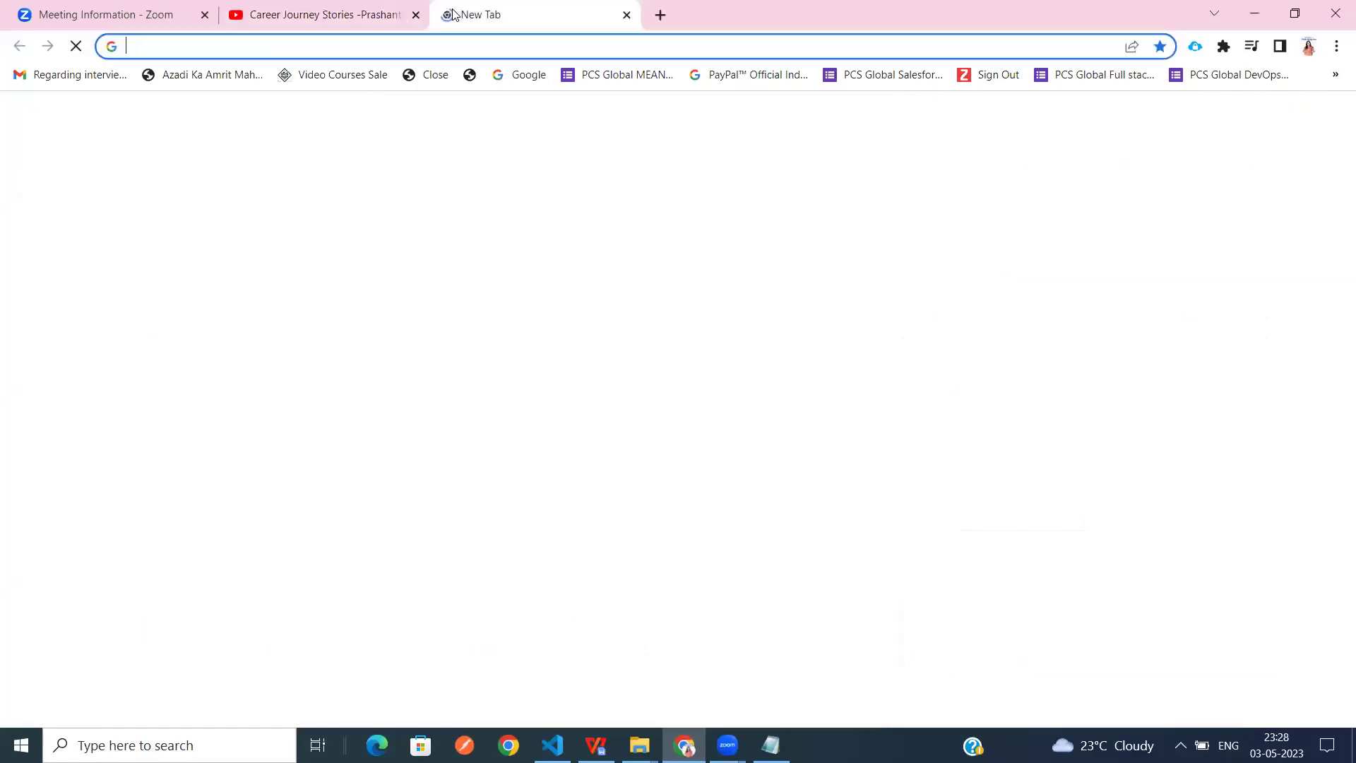
{"action": "type", "text": "typescri"}
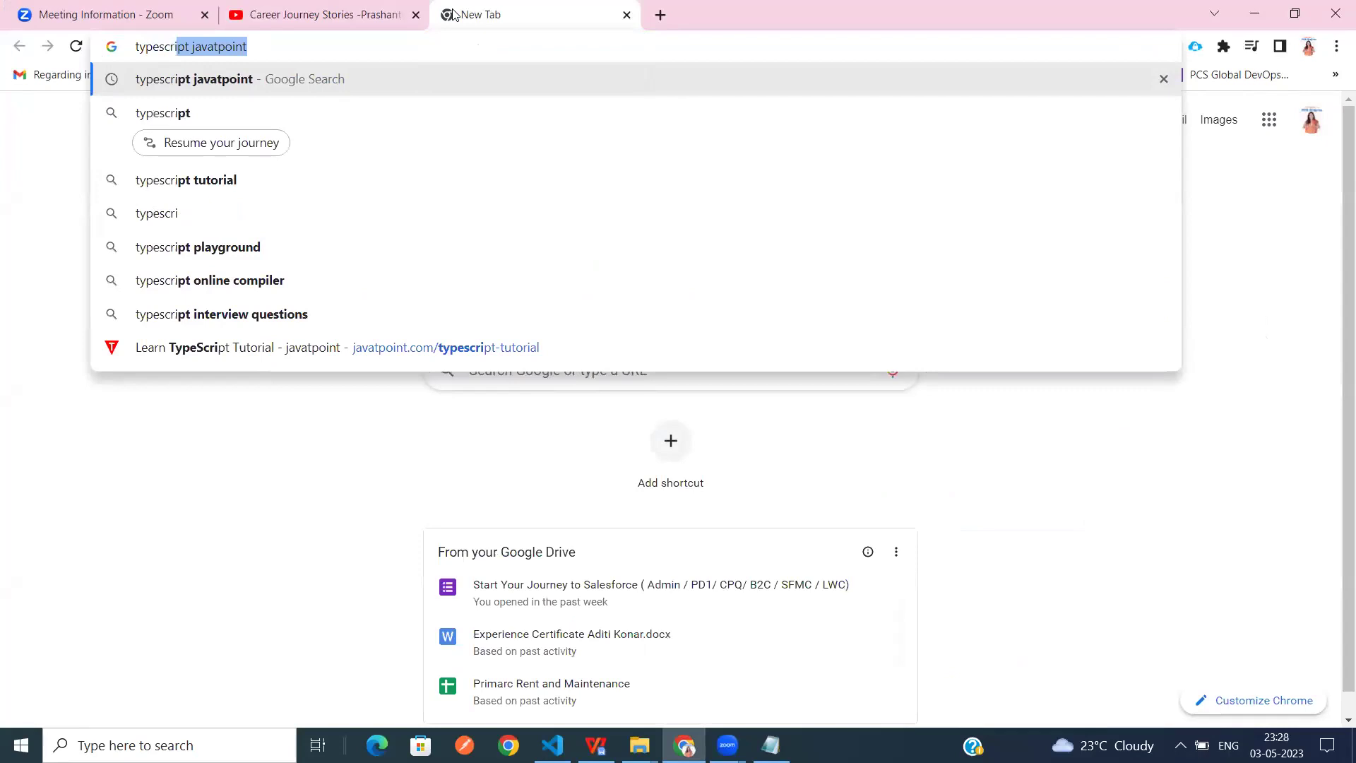
{"action": "key", "text": "Right"}
{"action": "key", "text": "BackSpace"}
{"action": "key", "text": "BackSpace"}
{"action": "key", "text": "BackSpace"}
{"action": "key", "text": "BackSpace"}
{"action": "key", "text": "BackSpace"}
{"action": "key", "text": "BackSpace"}
{"action": "key", "text": "BackSpace"}
{"action": "key", "text": "BackSpace"}
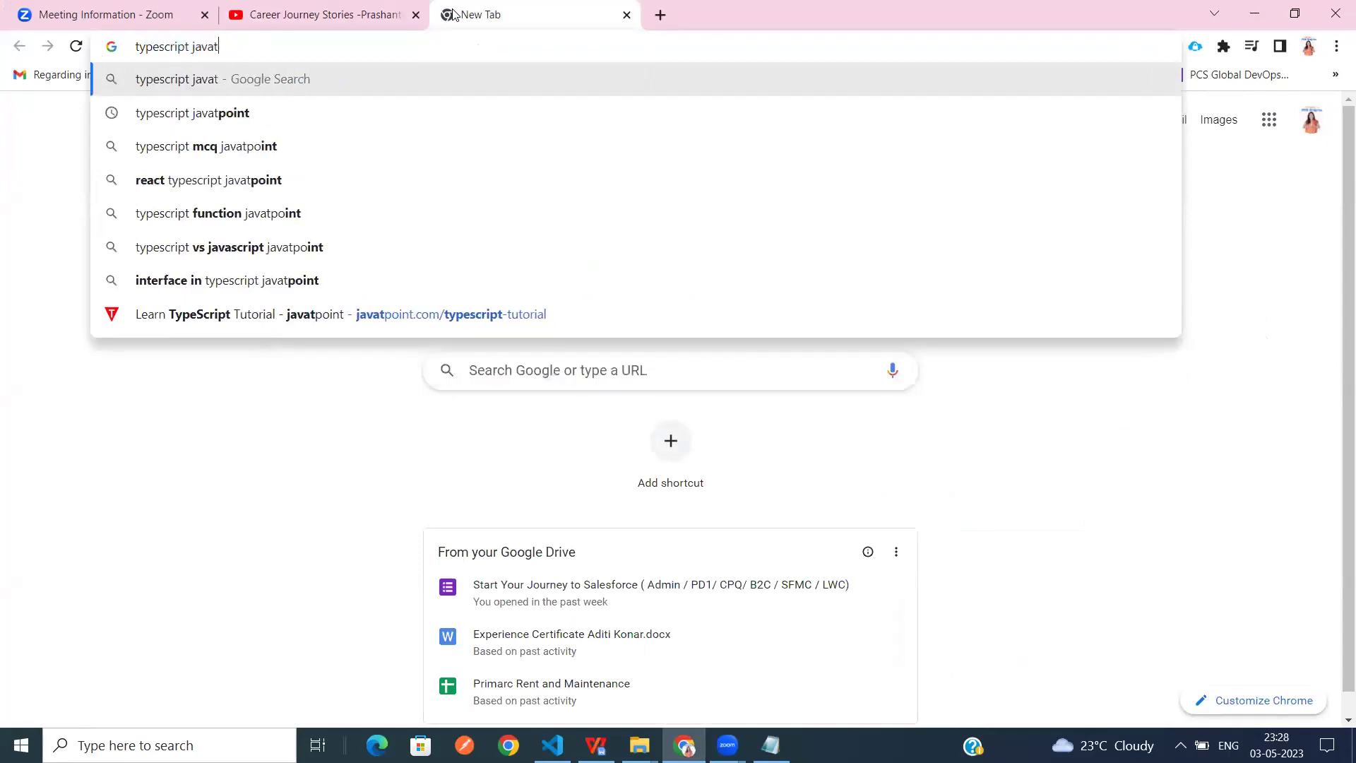
{"action": "key", "text": "BackSpace"}
{"action": "key", "text": "BackSpace"}
{"action": "type", "text": "in"}
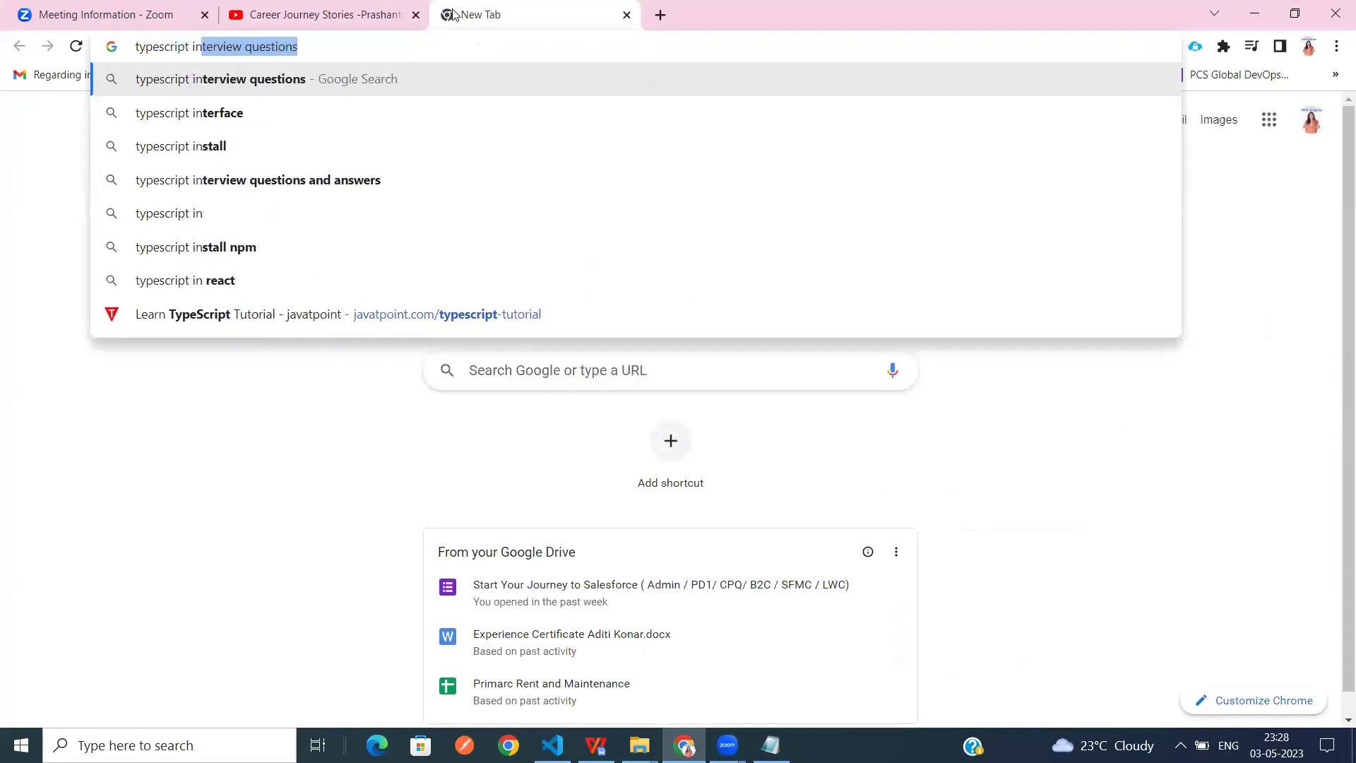
{"action": "type", "text": " visual stu"}
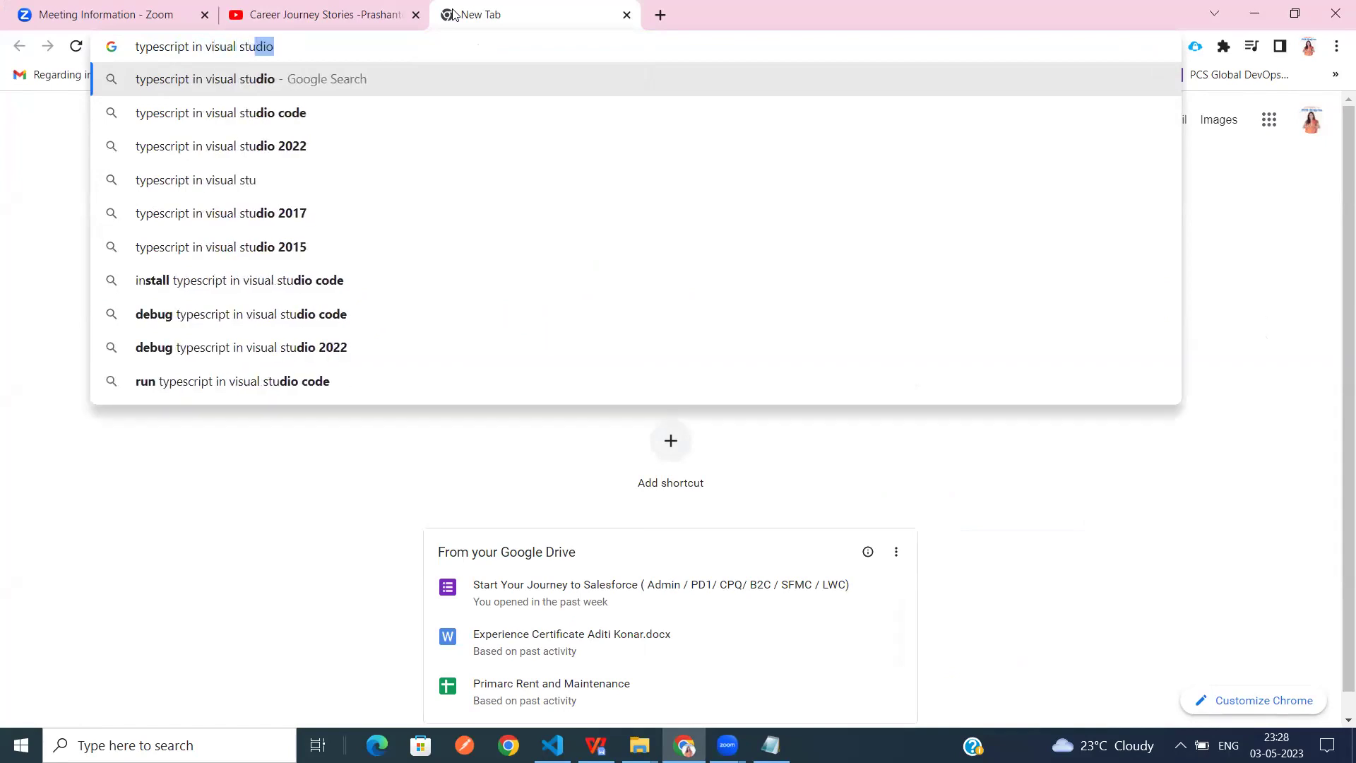
{"action": "key", "text": "Return"}
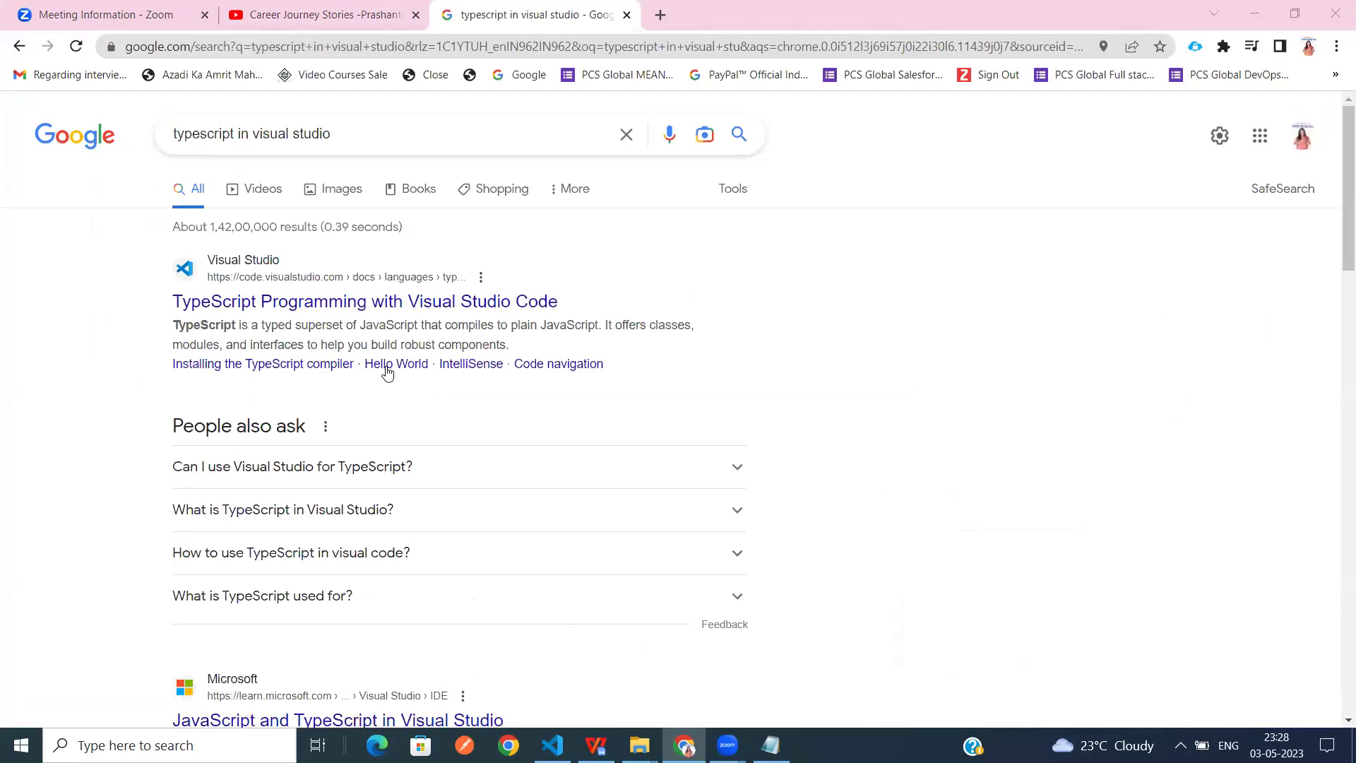
{"action": "left_click", "coordinate": [388, 308]}
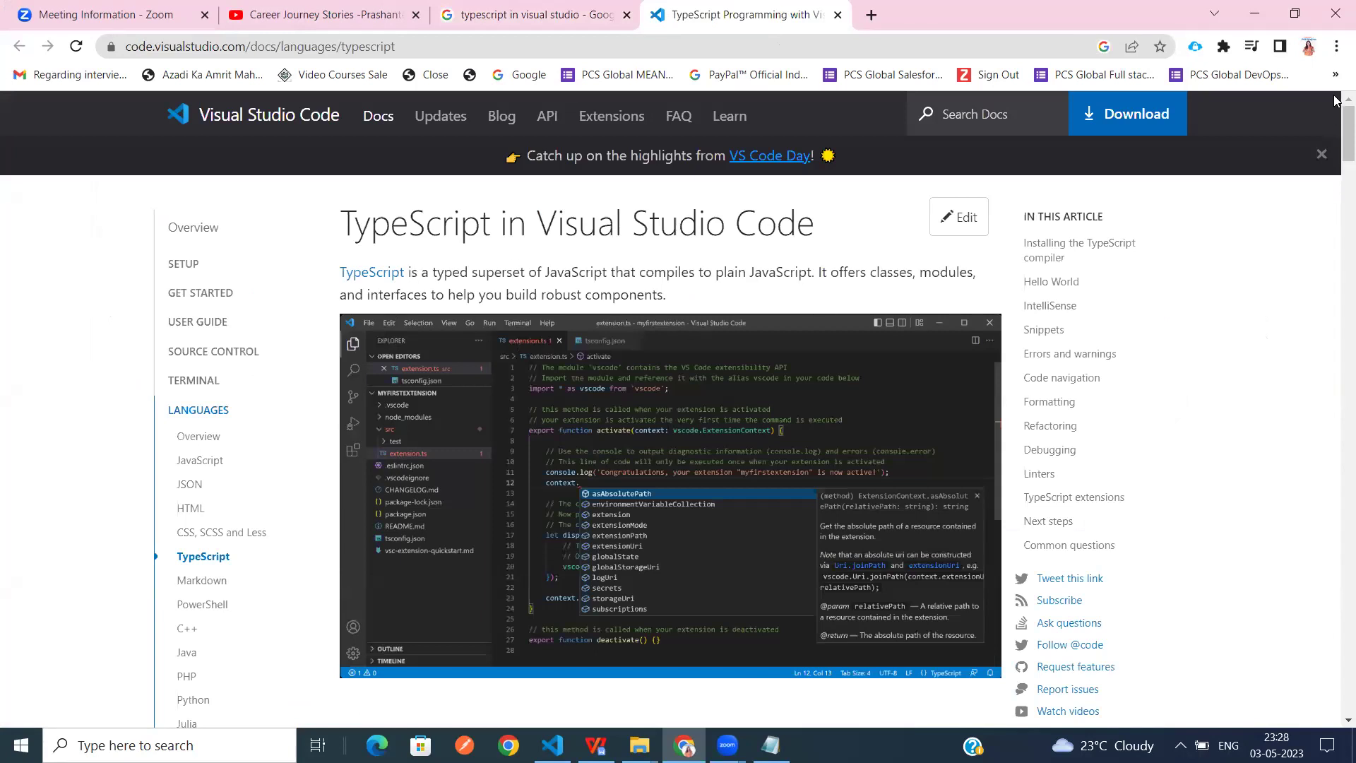
Find the Installing the TypeScript compiler section and copy the command npm install -g typescript.
{"action": "left_click_drag", "start_coordinate": [1336, 124], "coordinate": [1335, 156]}
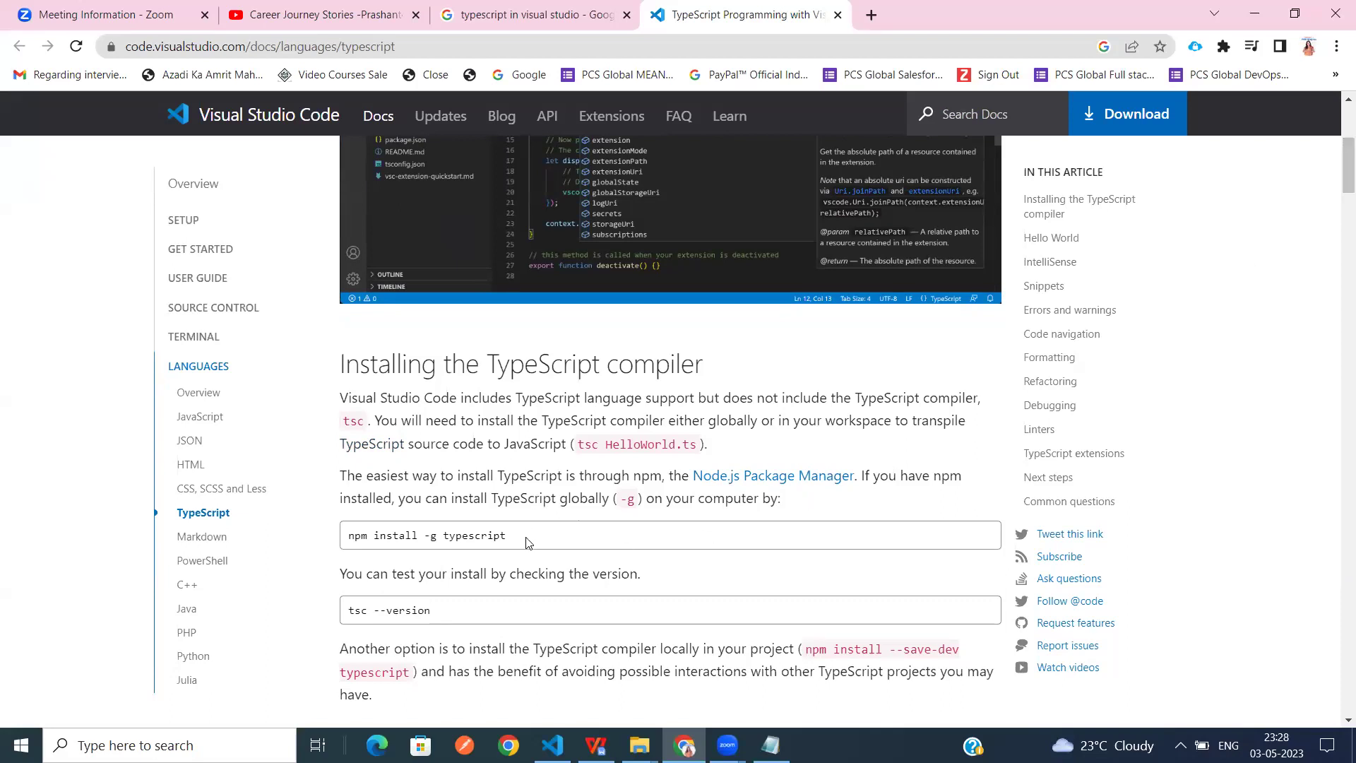
{"action": "left_click_drag", "start_coordinate": [519, 544], "coordinate": [342, 531]}
{"action": "right_click", "coordinate": [361, 529]}
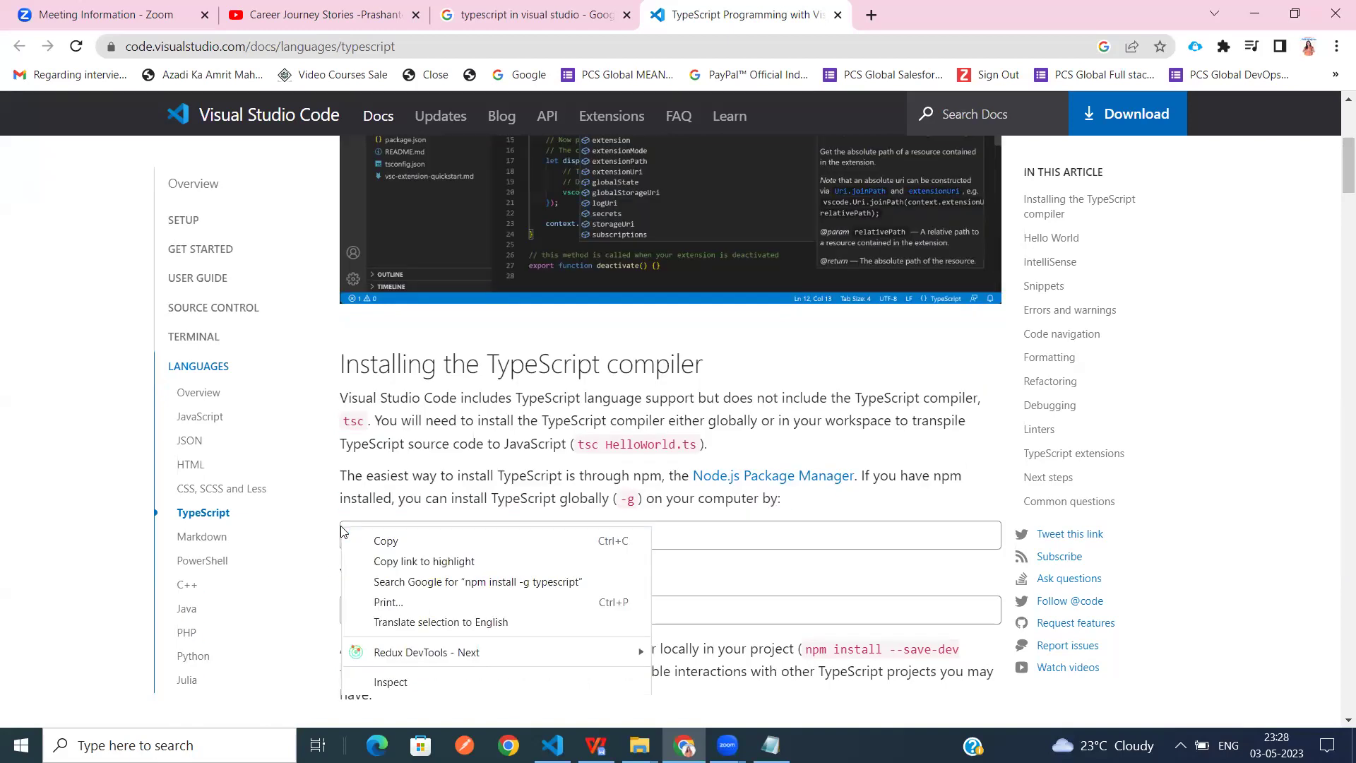
{"action": "left_click", "coordinate": [380, 537]}
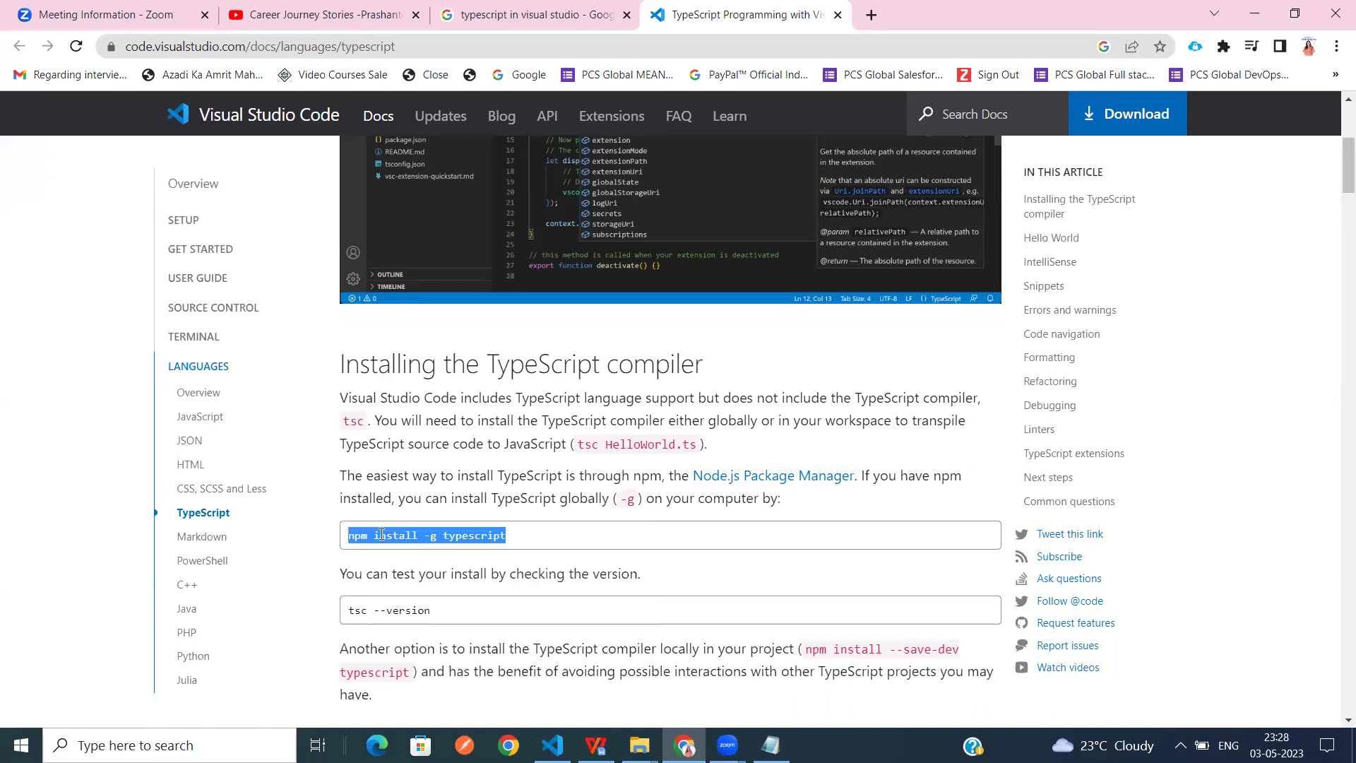
{"action": "right_click", "coordinate": [475, 534]}
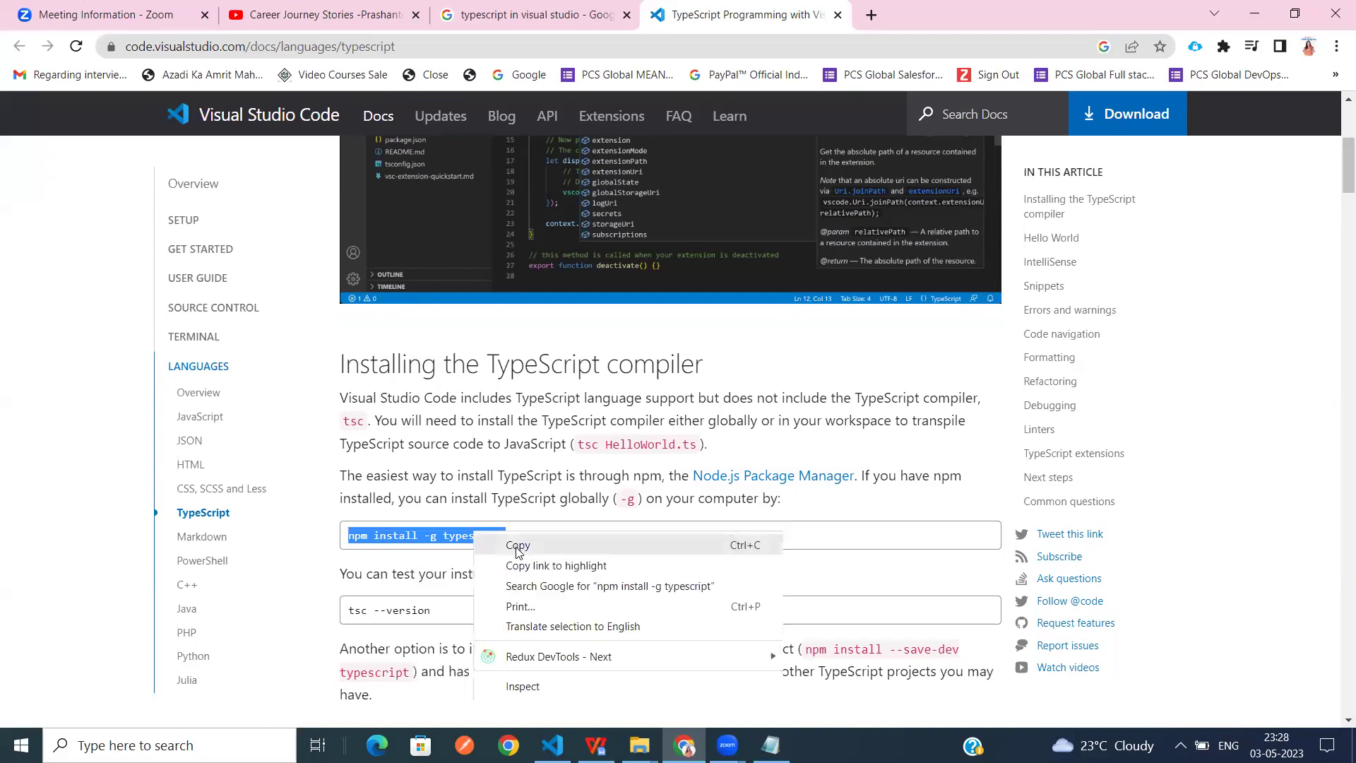
{"action": "left_click", "coordinate": [519, 545]}
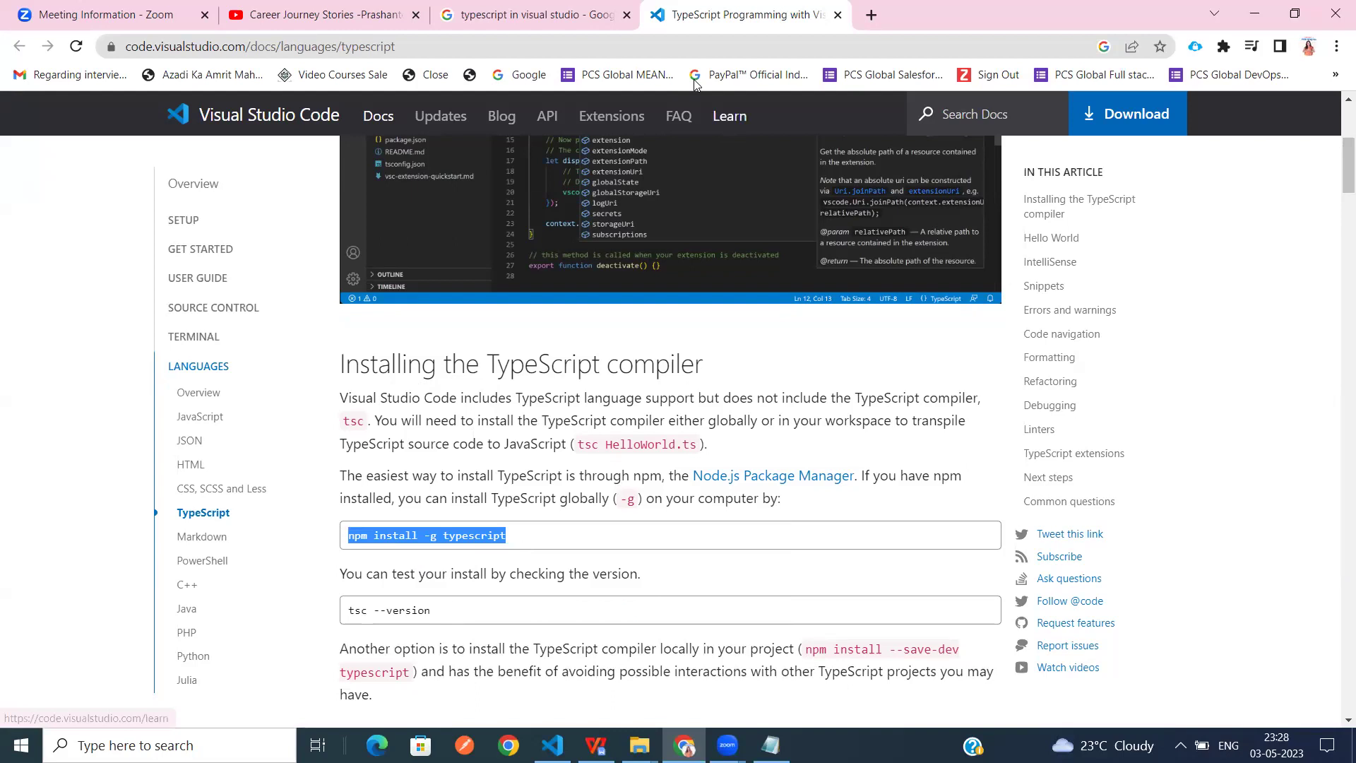
Switch to the desktop, launch Visual Studio Code in a maximized window, and start a new terminal.
{"action": "key", "text": "alt+Tab"}
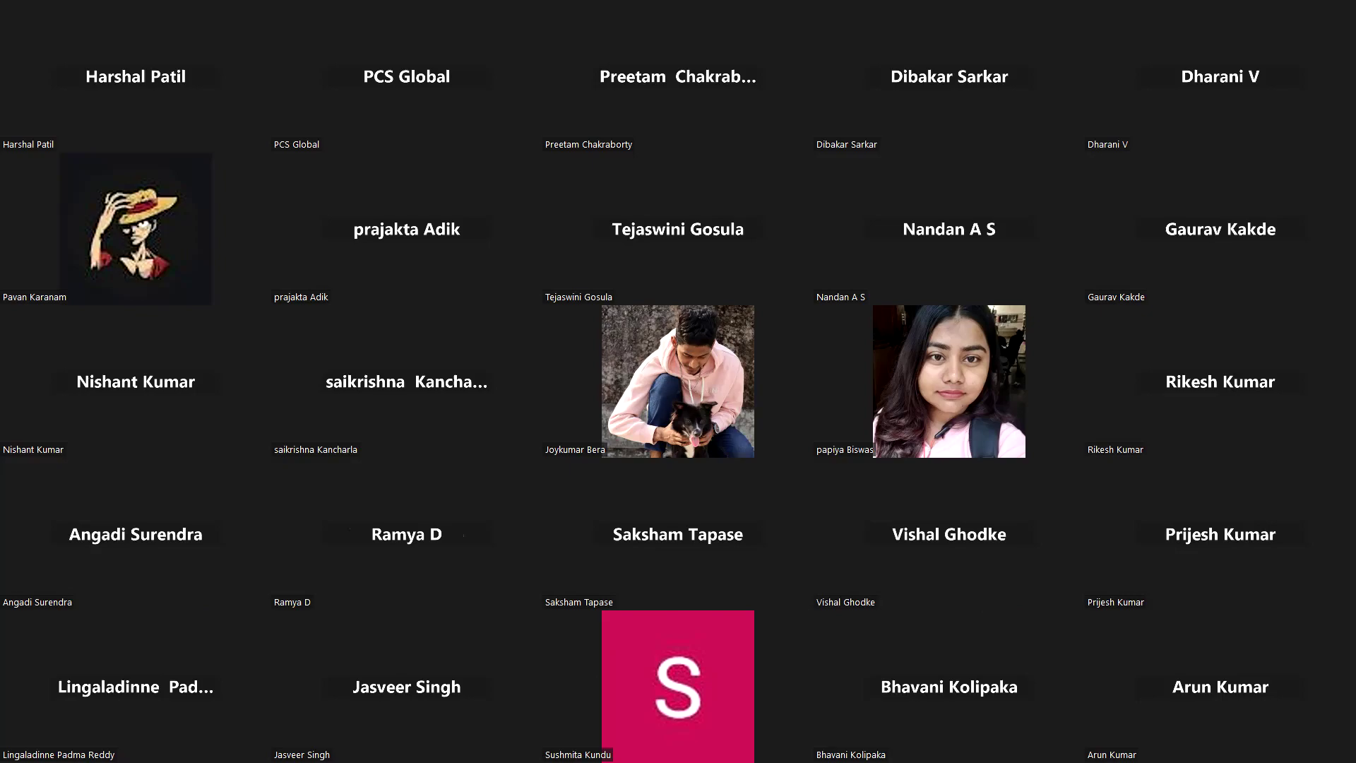
{"action": "key", "text": "super+d"}
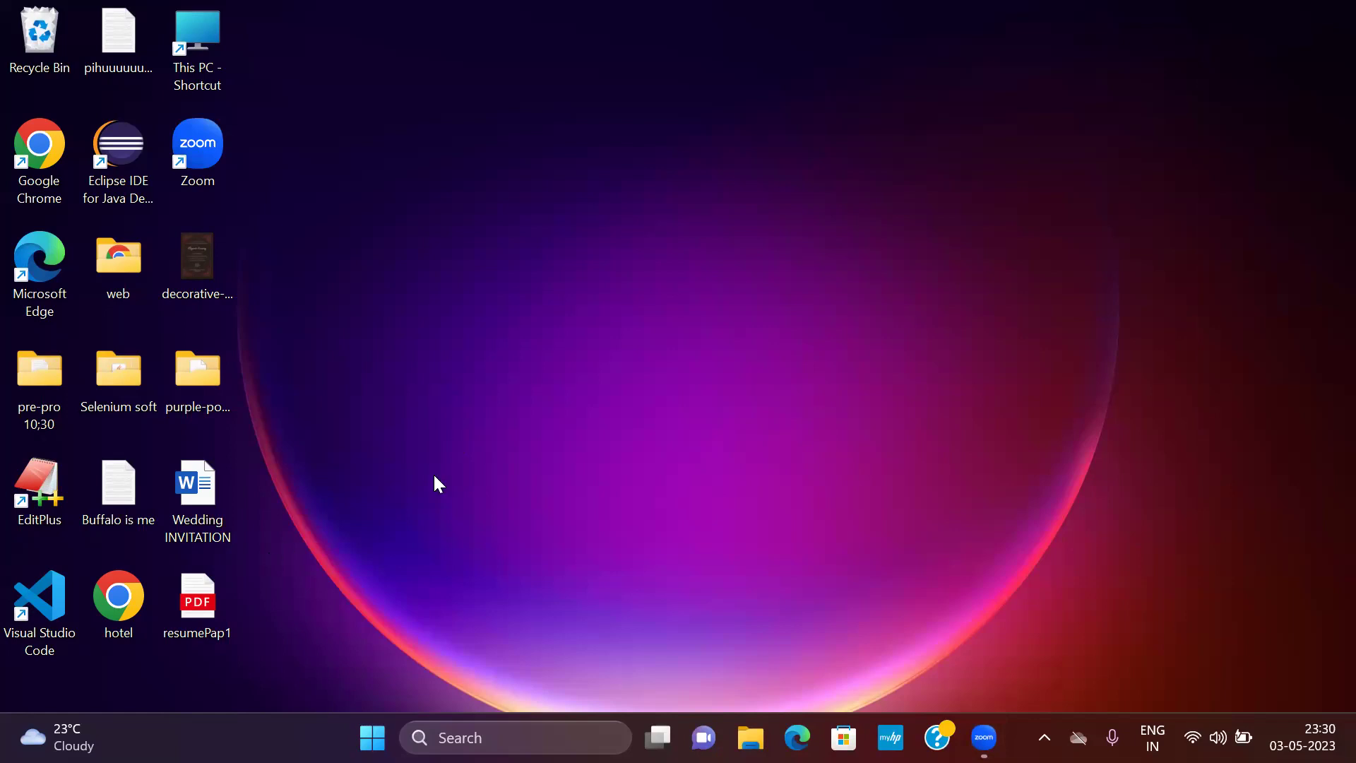
{"action": "double_click", "coordinate": [28, 614]}
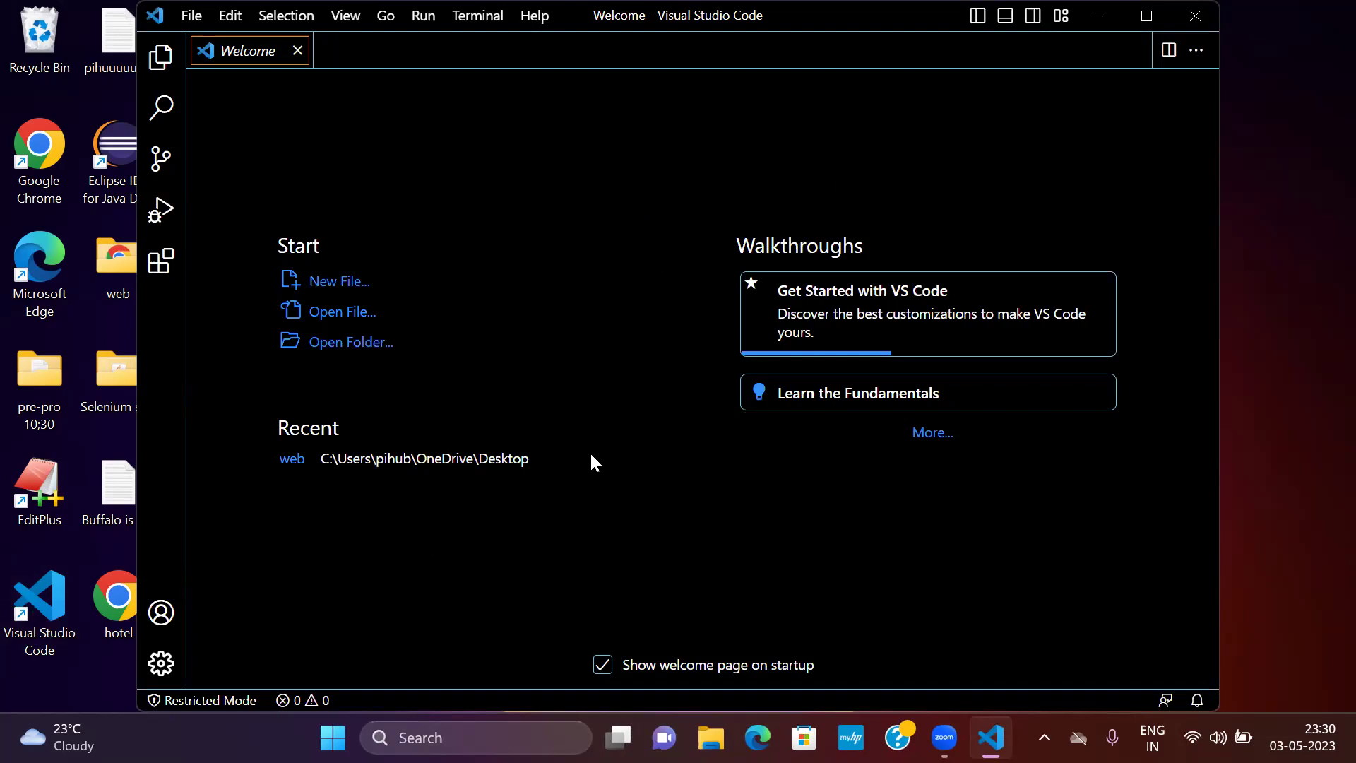
{"action": "left_click", "coordinate": [1143, 17]}
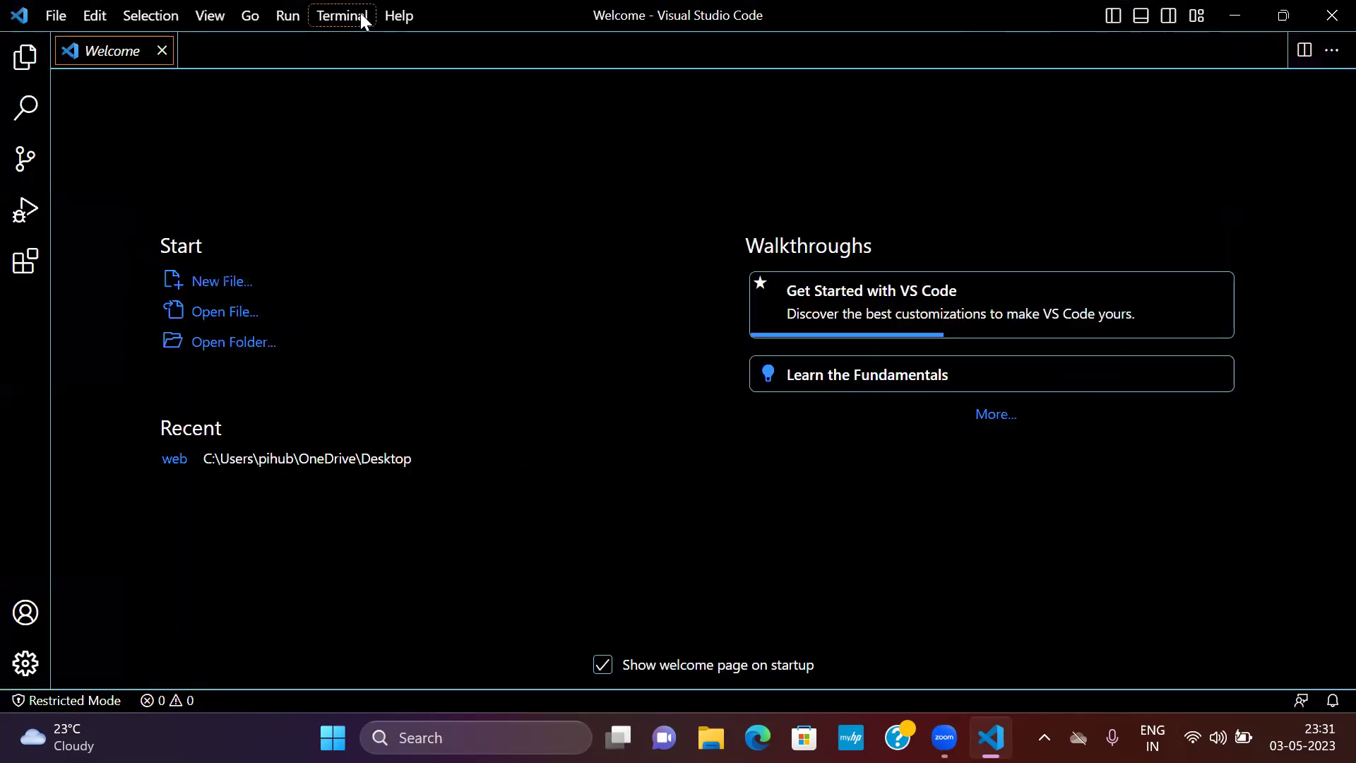
{"action": "left_click", "coordinate": [361, 16]}
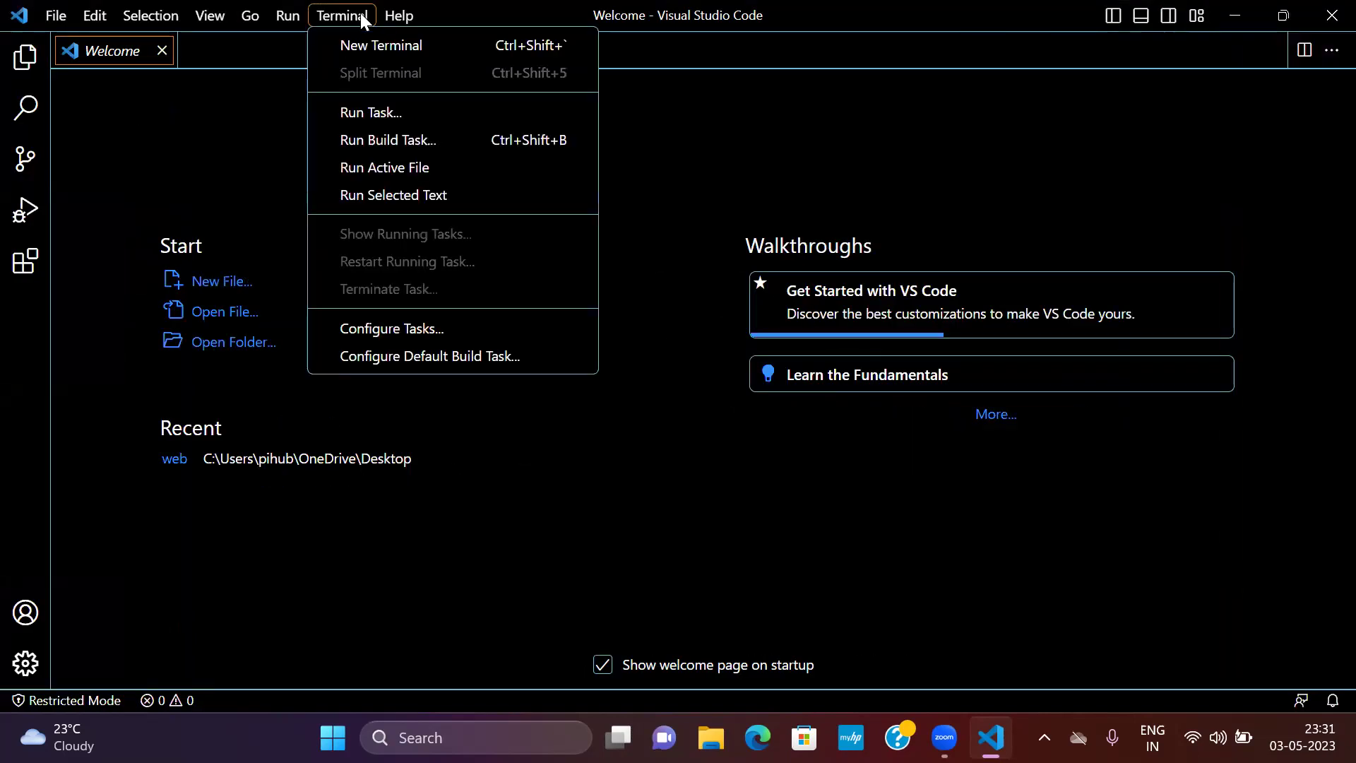
{"action": "left_click", "coordinate": [370, 45]}
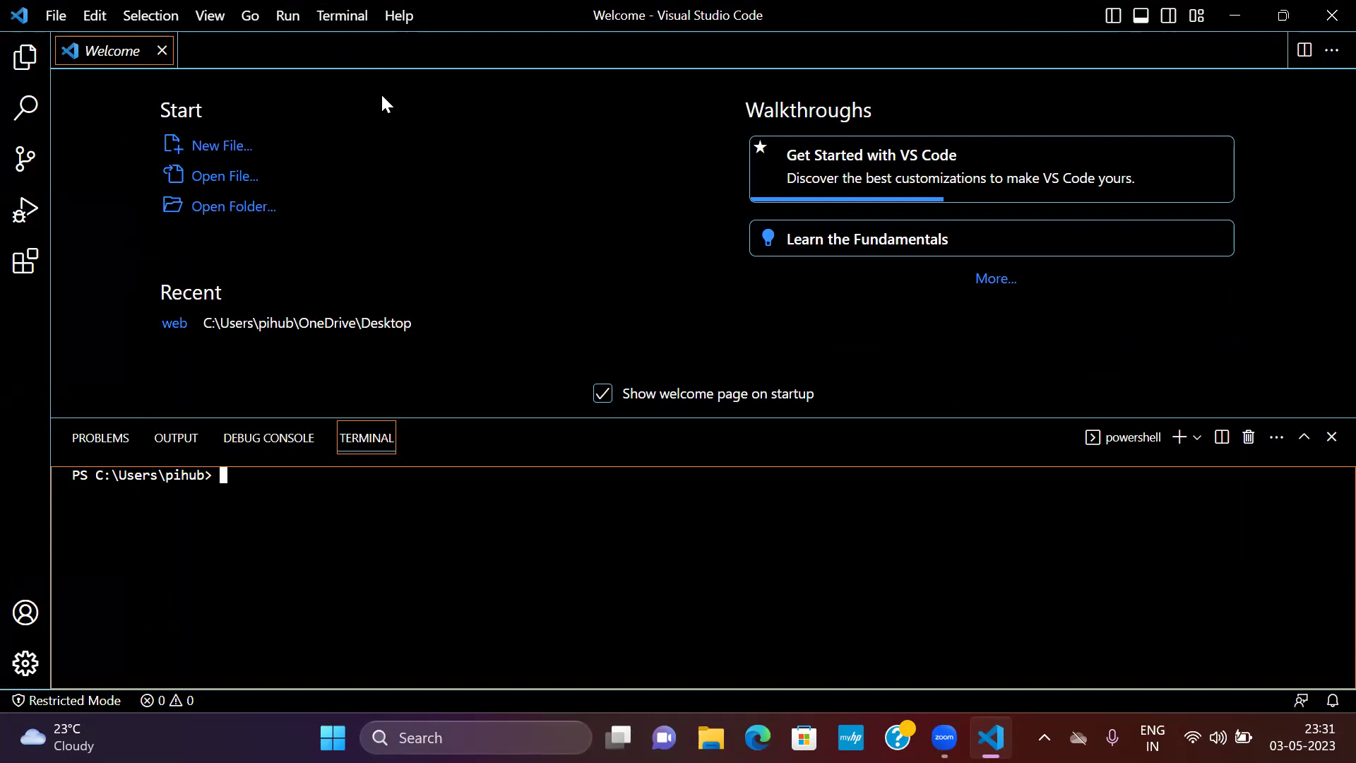
Check the installed Node version by running node --version in the terminal.
{"action": "type", "text": "node"}
{"action": "key", "text": "BackSpace"}
{"action": "type", "text": "ja"}
{"action": "key", "text": "BackSpace"}
{"action": "key", "text": "BackSpace"}
{"action": "key", "text": "BackSpace"}
{"action": "type", "text": "//"}
{"action": "key", "text": "BackSpace"}
{"action": "key", "text": "BackSpace"}
{"action": "type", "text": "-- version"}
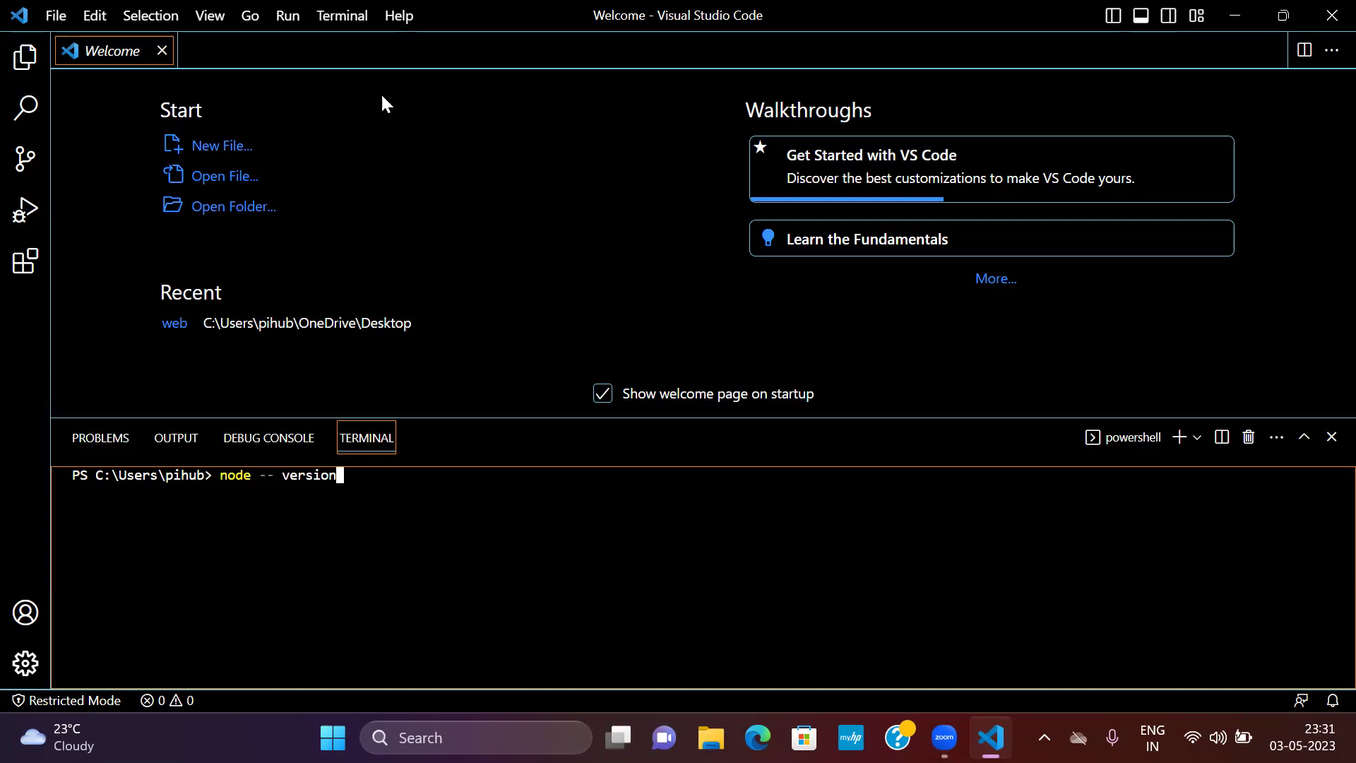
{"action": "key", "text": "BackSpace"}
{"action": "key", "text": "BackSpace"}
{"action": "key", "text": "BackSpace"}
{"action": "key", "text": "BackSpace"}
{"action": "key", "text": "BackSpace"}
{"action": "key", "text": "BackSpace"}
{"action": "key", "text": "BackSpace"}
{"action": "key", "text": "BackSpace"}
{"action": "type", "text": "version"}
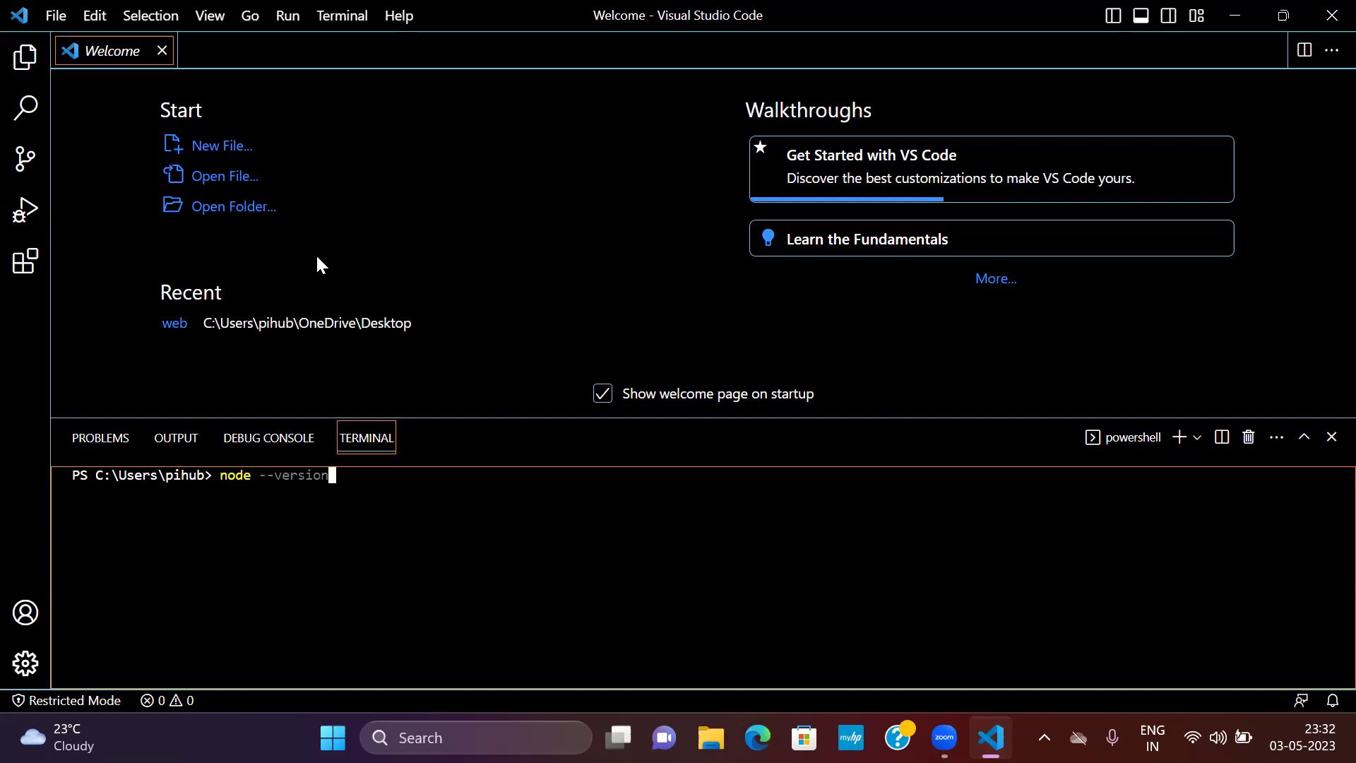
{"action": "key", "text": "Return"}
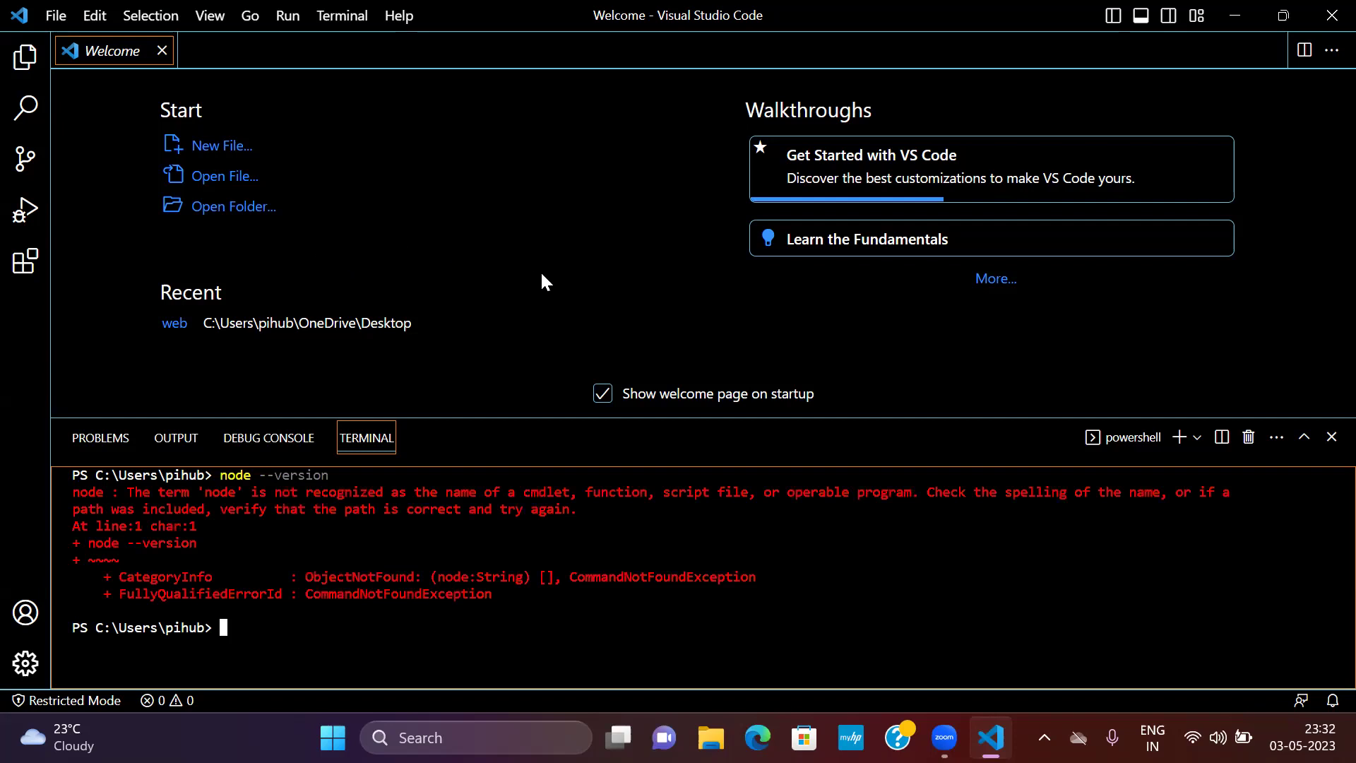
{"action": "type", "text": "node-v"}
{"action": "key", "text": "BackSpace"}
{"action": "type", "text": "-ver"}
{"action": "left_click", "coordinate": [537, 376]}
{"action": "left_click", "coordinate": [1329, 551]}
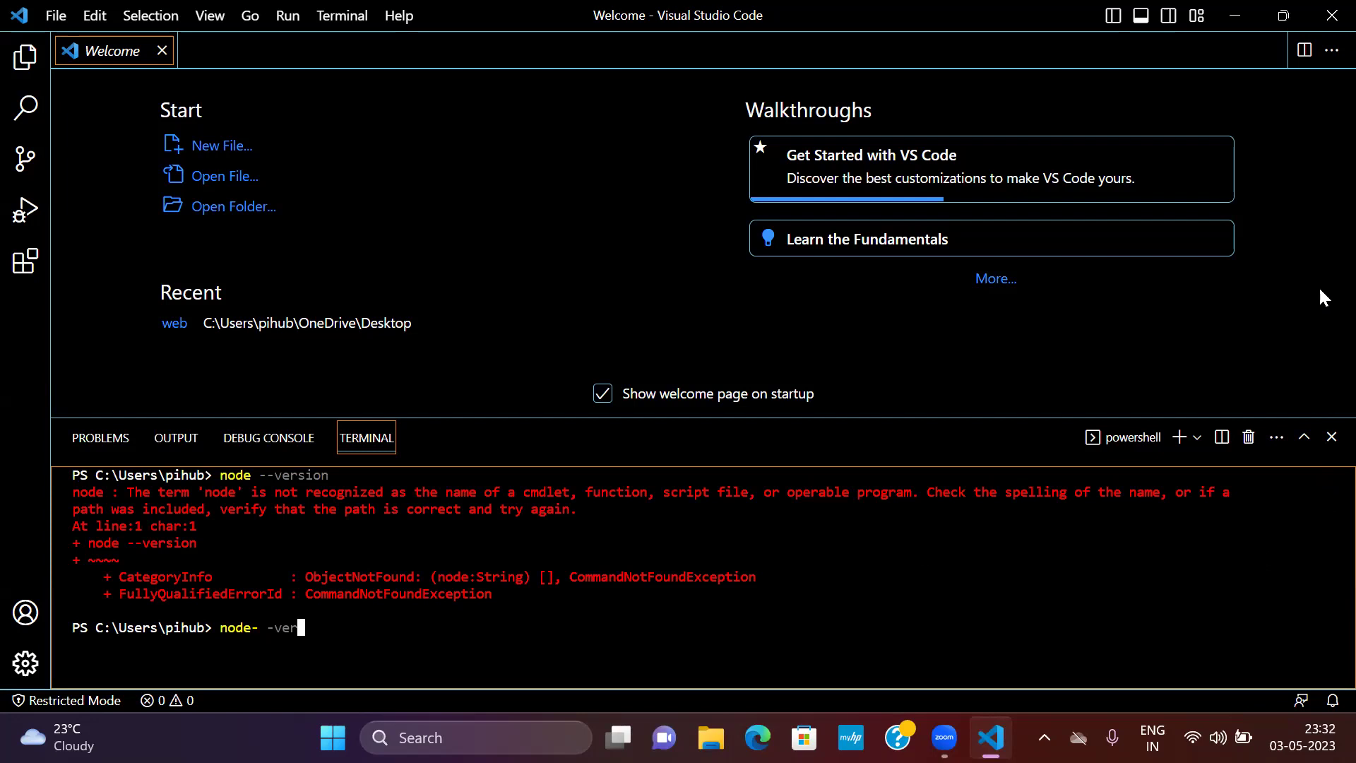
{"action": "left_click", "coordinate": [1323, 354]}
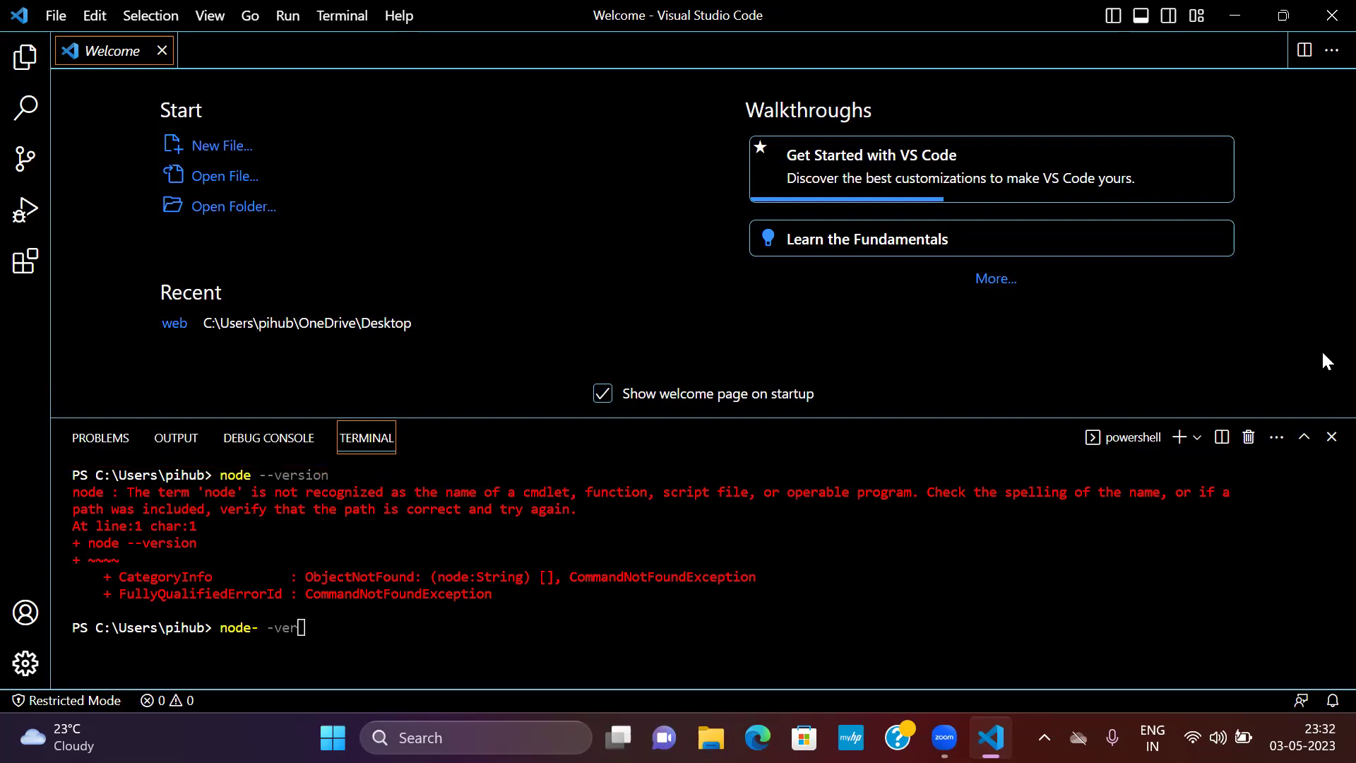
{"action": "left_click", "coordinate": [1323, 509]}
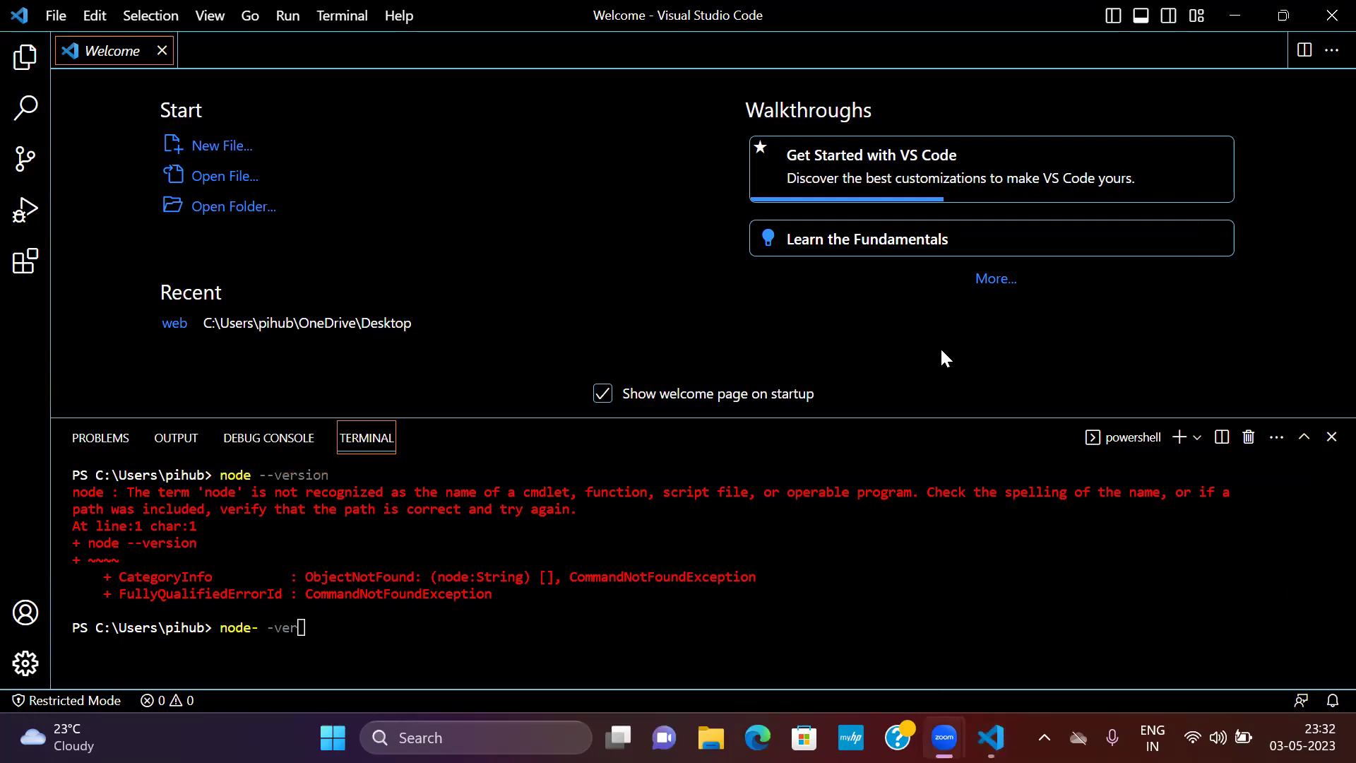
{"action": "left_click", "coordinate": [780, 416]}
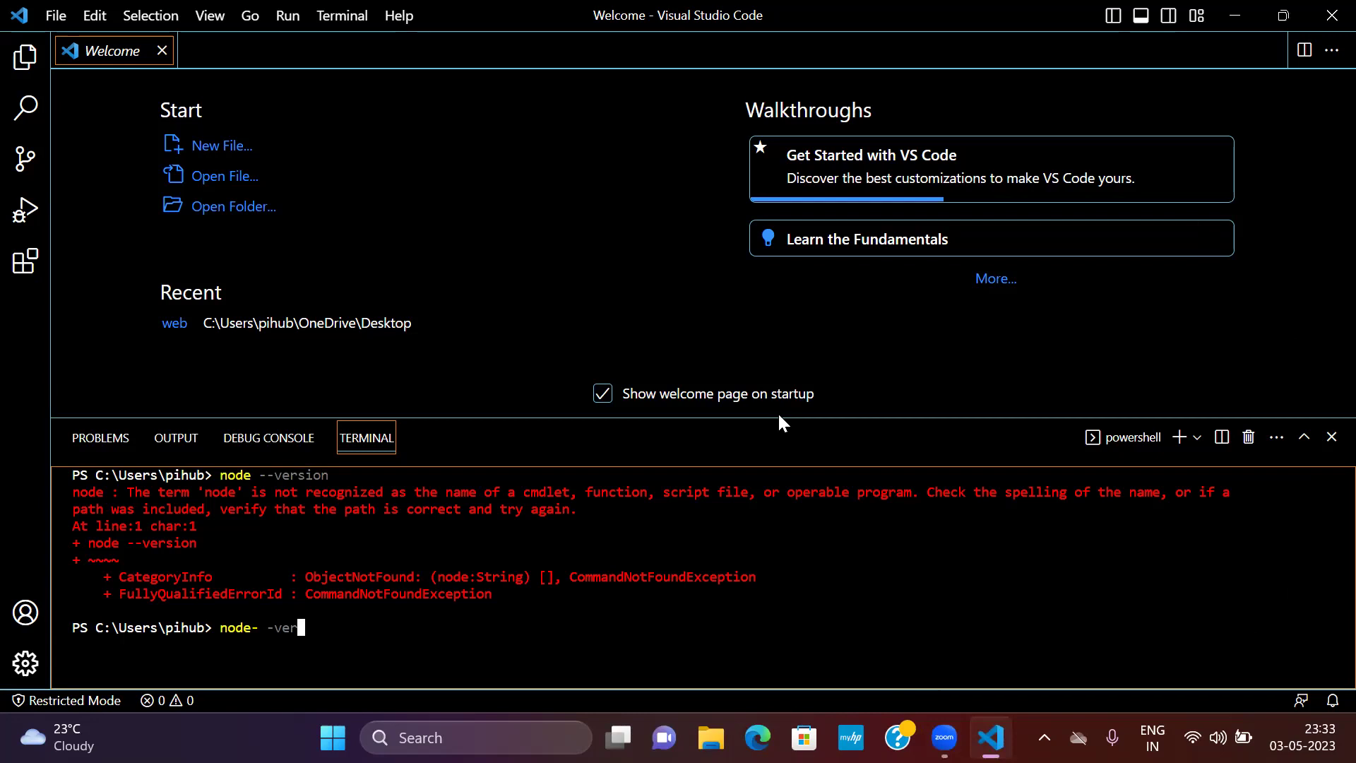
Correct the partly entered command to node --version and run it, and repeat the version check with node -v.
{"action": "key", "text": "BackSpace"}
{"action": "key", "text": "BackSpace"}
{"action": "key", "text": "BackSpace"}
{"action": "key", "text": "BackSpace"}
{"action": "key", "text": "BackSpace"}
{"action": "key", "text": "BackSpace"}
{"action": "key", "text": "BackSpace"}
{"action": "type", "text": "e"}
{"action": "left_click", "coordinate": [565, 364]}
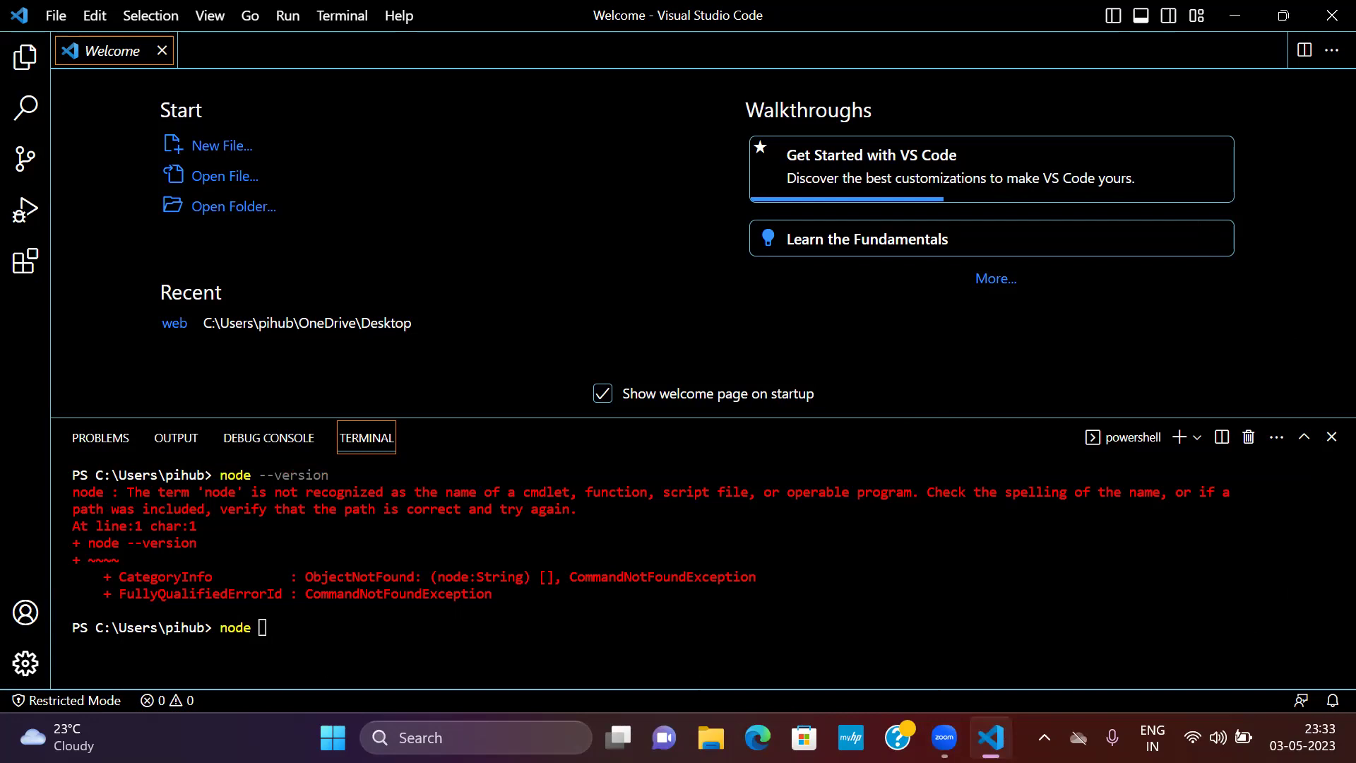
{"action": "key", "text": "ctrl+grave"}
{"action": "key", "text": "BackSpace"}
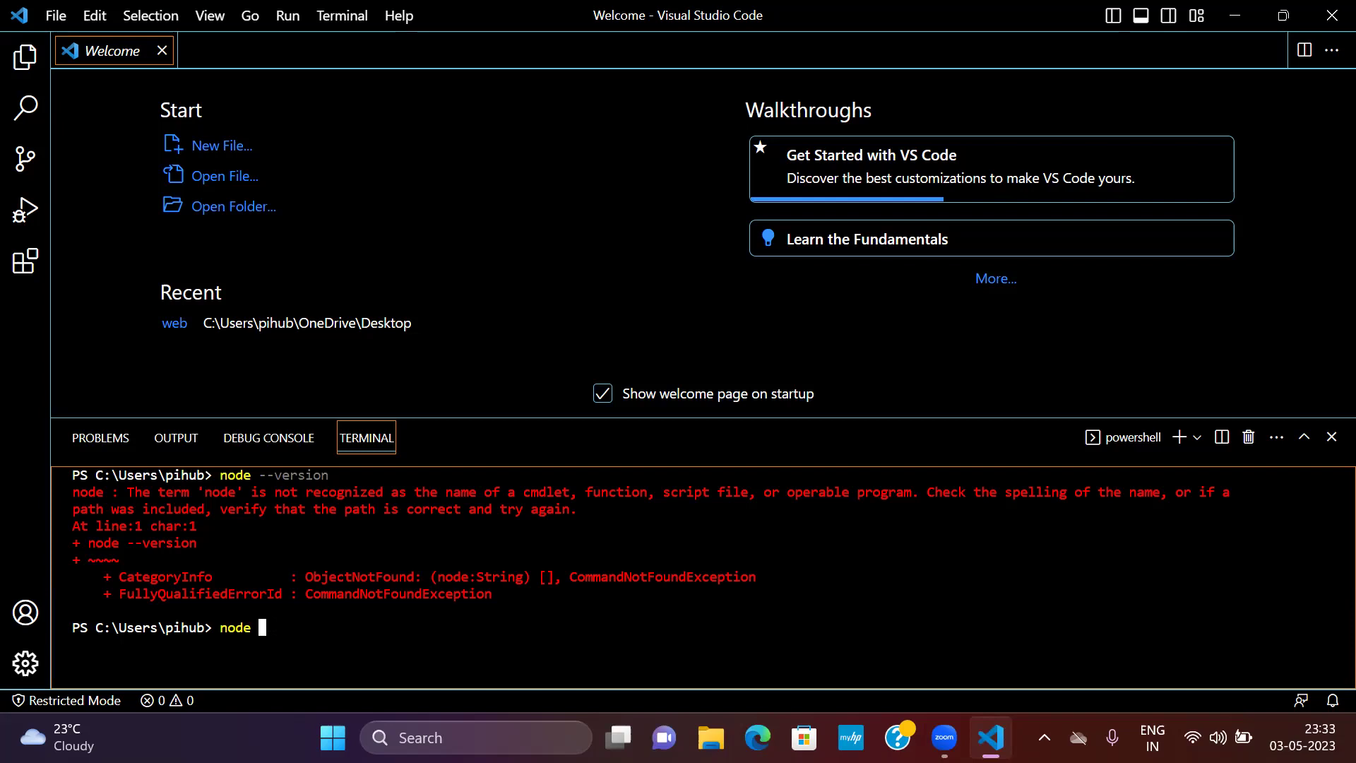
{"action": "type", "text": "--version"}
{"action": "key", "text": "Return"}
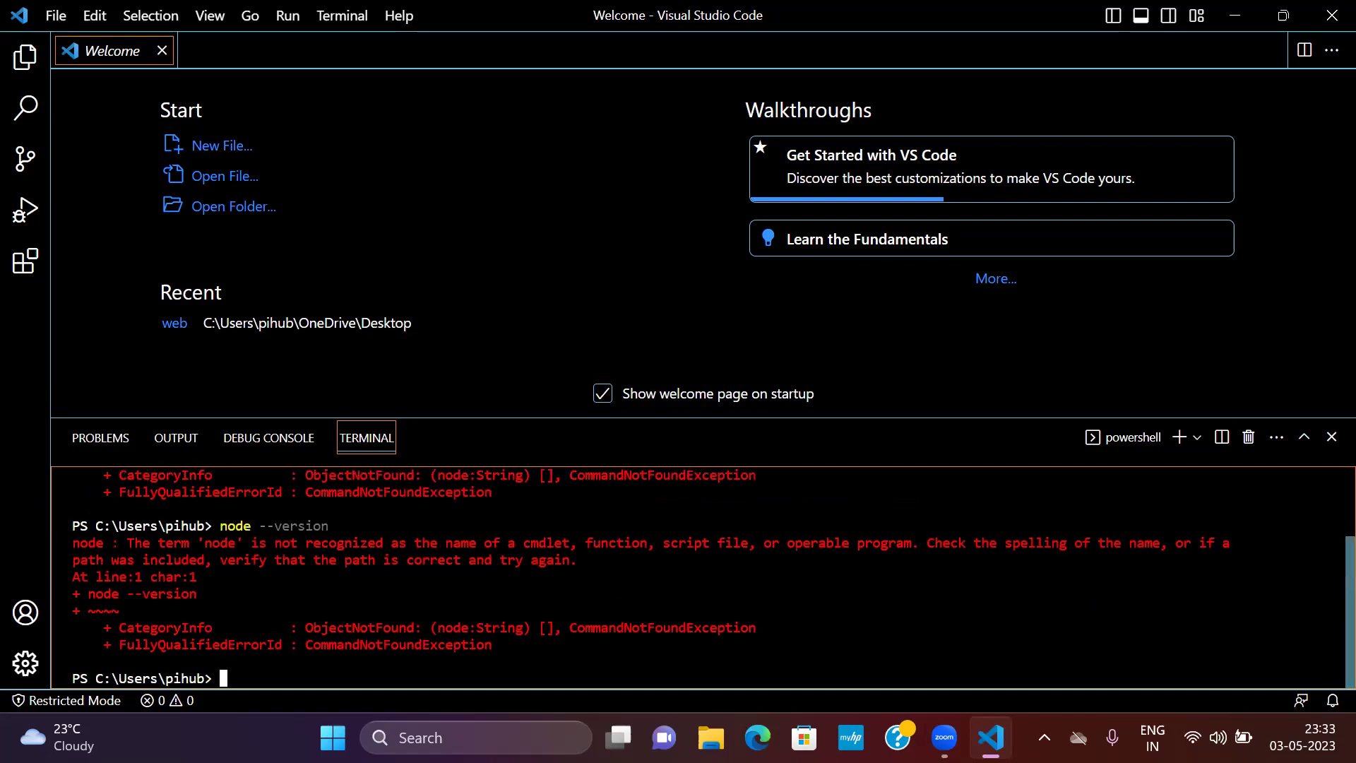
{"action": "type", "text": "node -v"}
{"action": "key", "text": "Return"}
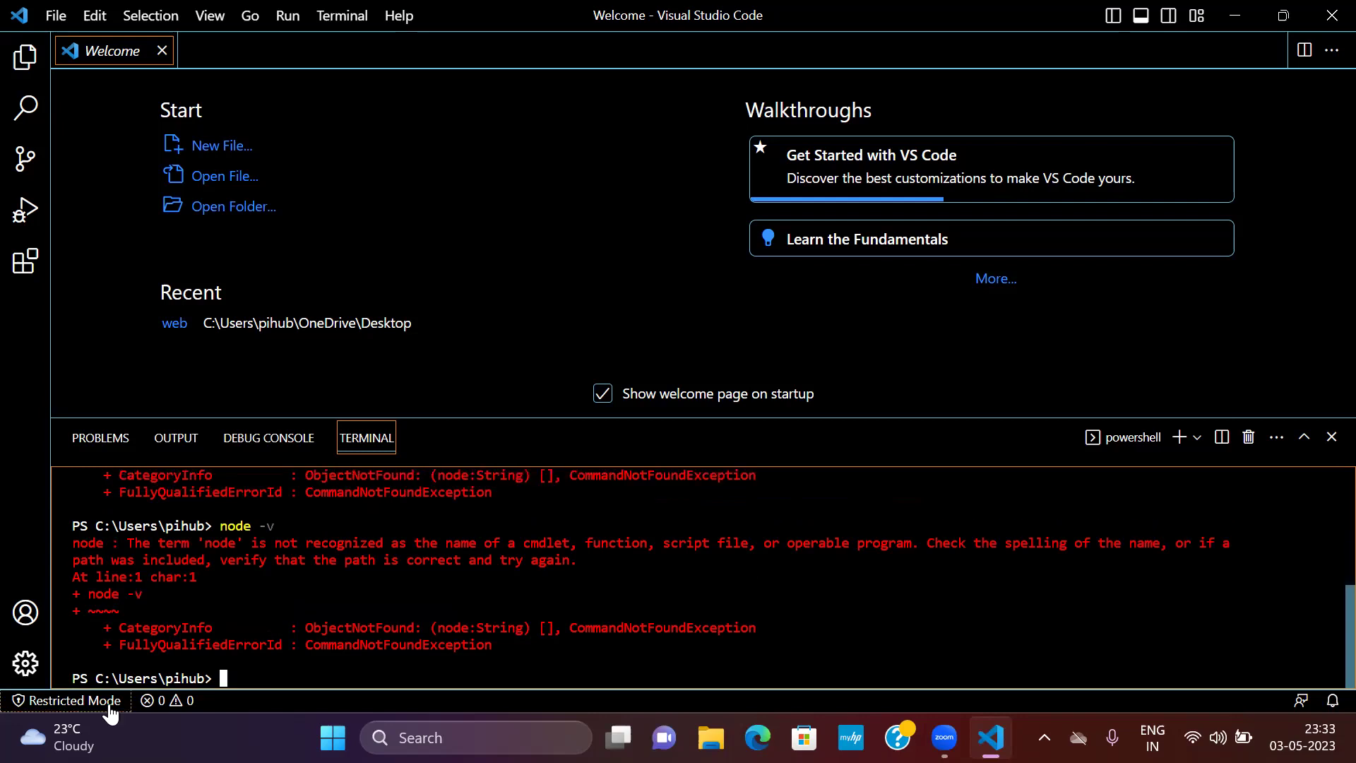
Switch to Google Chrome, search for node js download, and open the Node.js Downloads page from the results.
{"action": "key", "text": "super+d"}
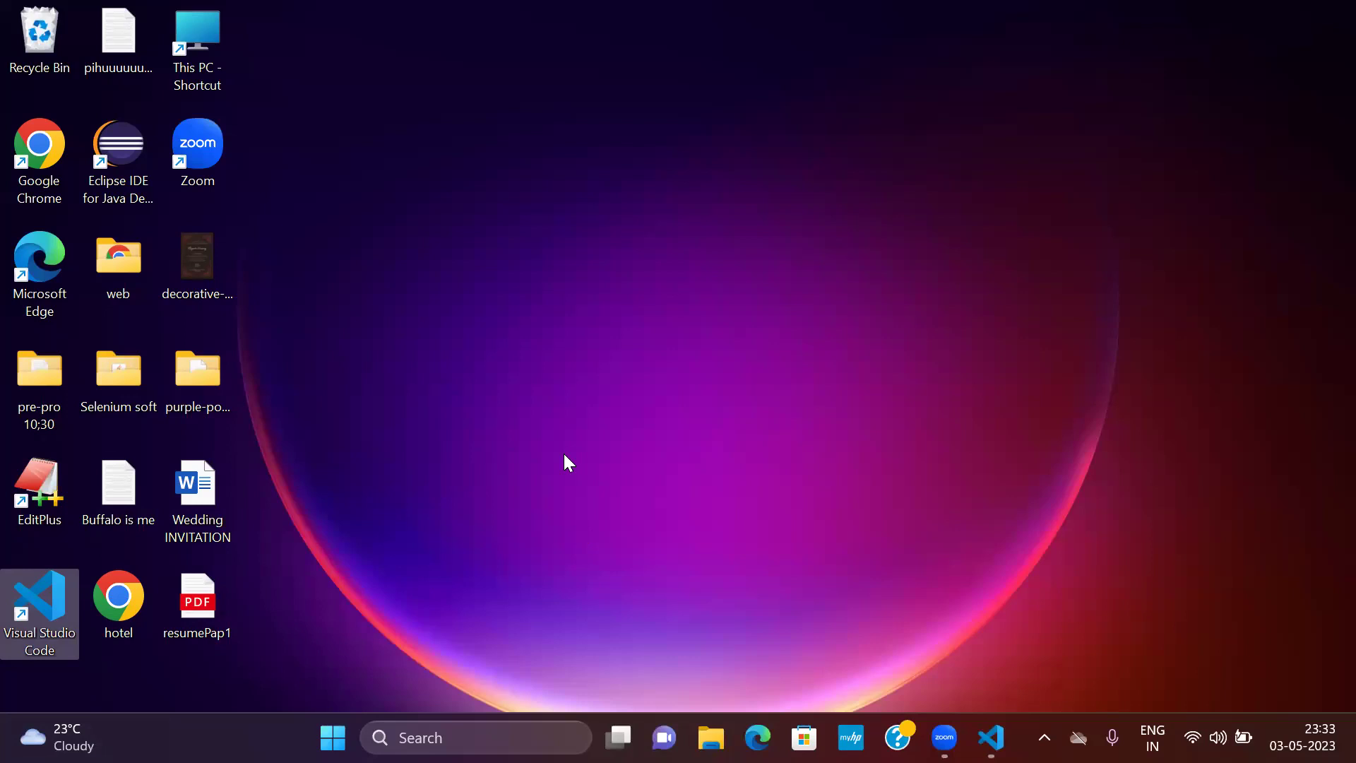
{"action": "double_click", "coordinate": [45, 153]}
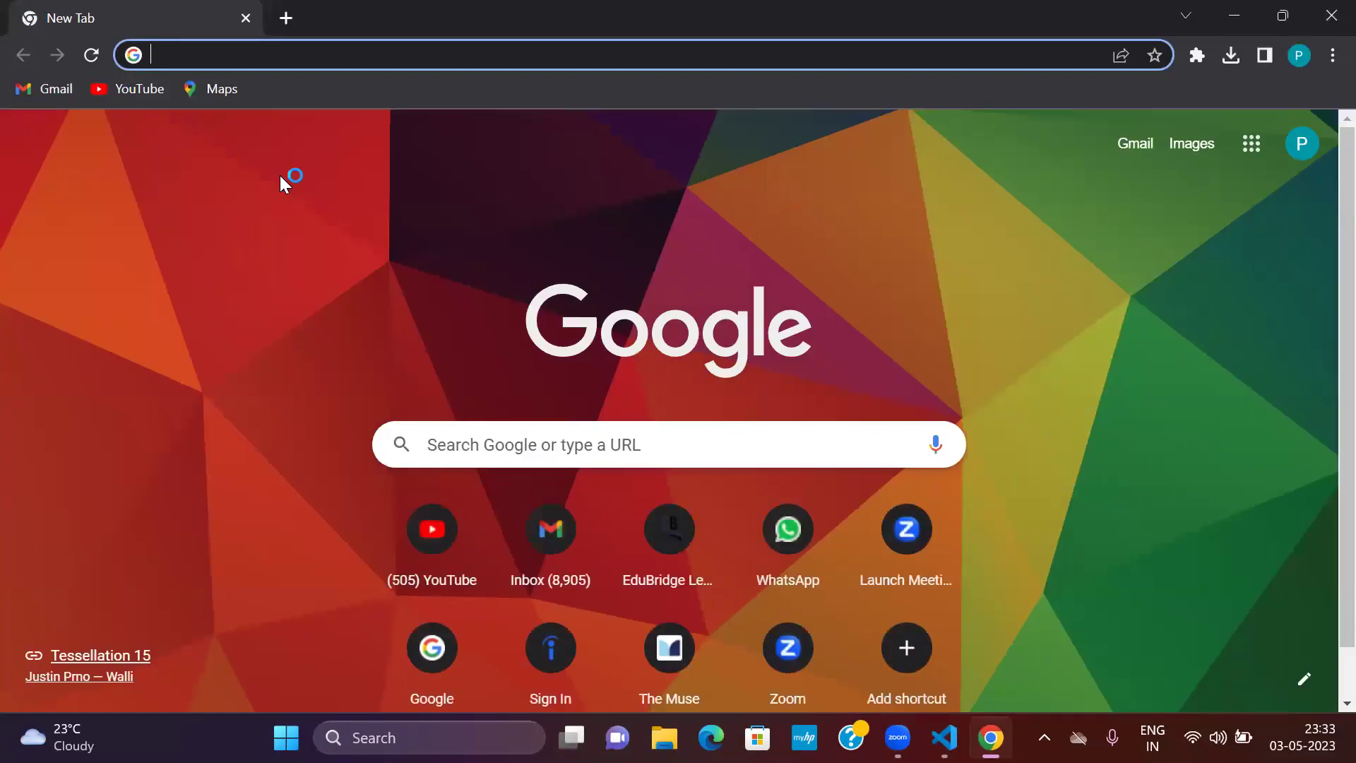
{"action": "left_click", "coordinate": [280, 177]}
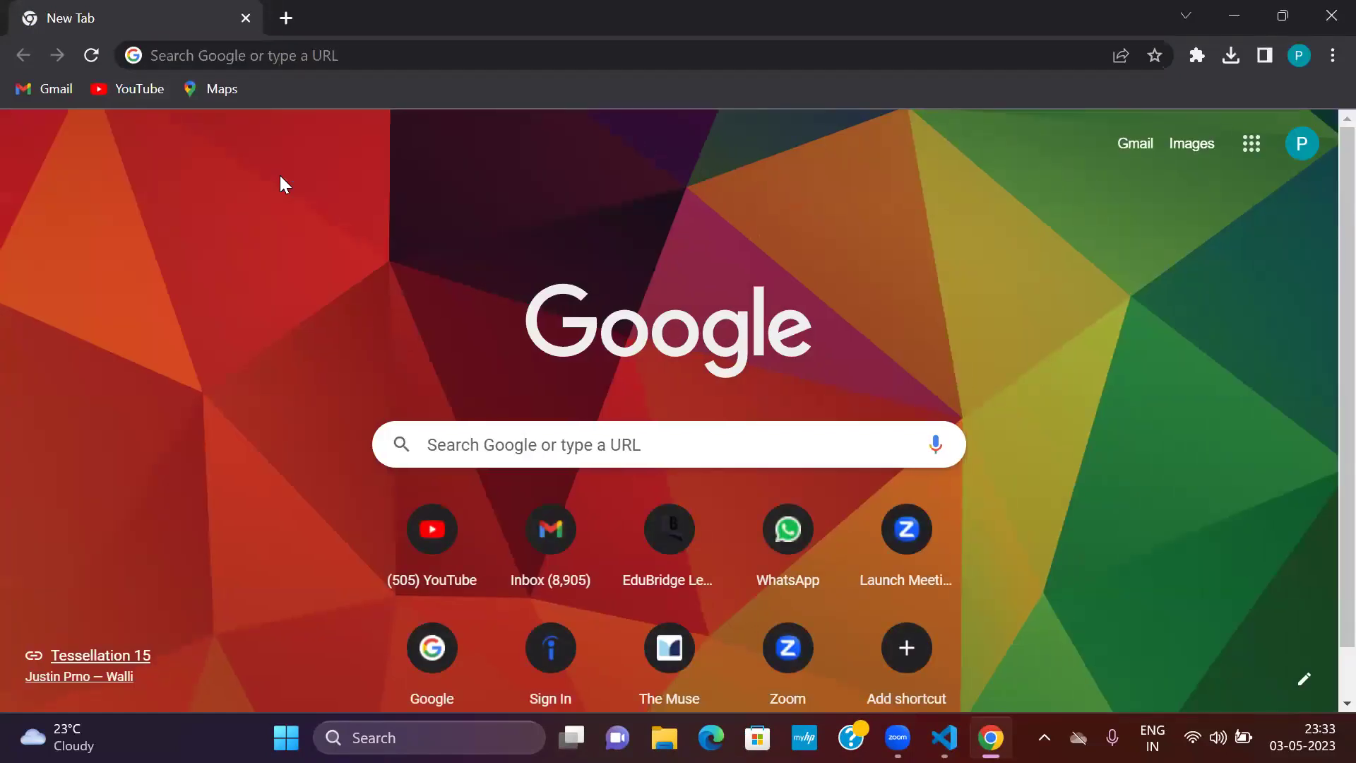
{"action": "left_click", "coordinate": [243, 62]}
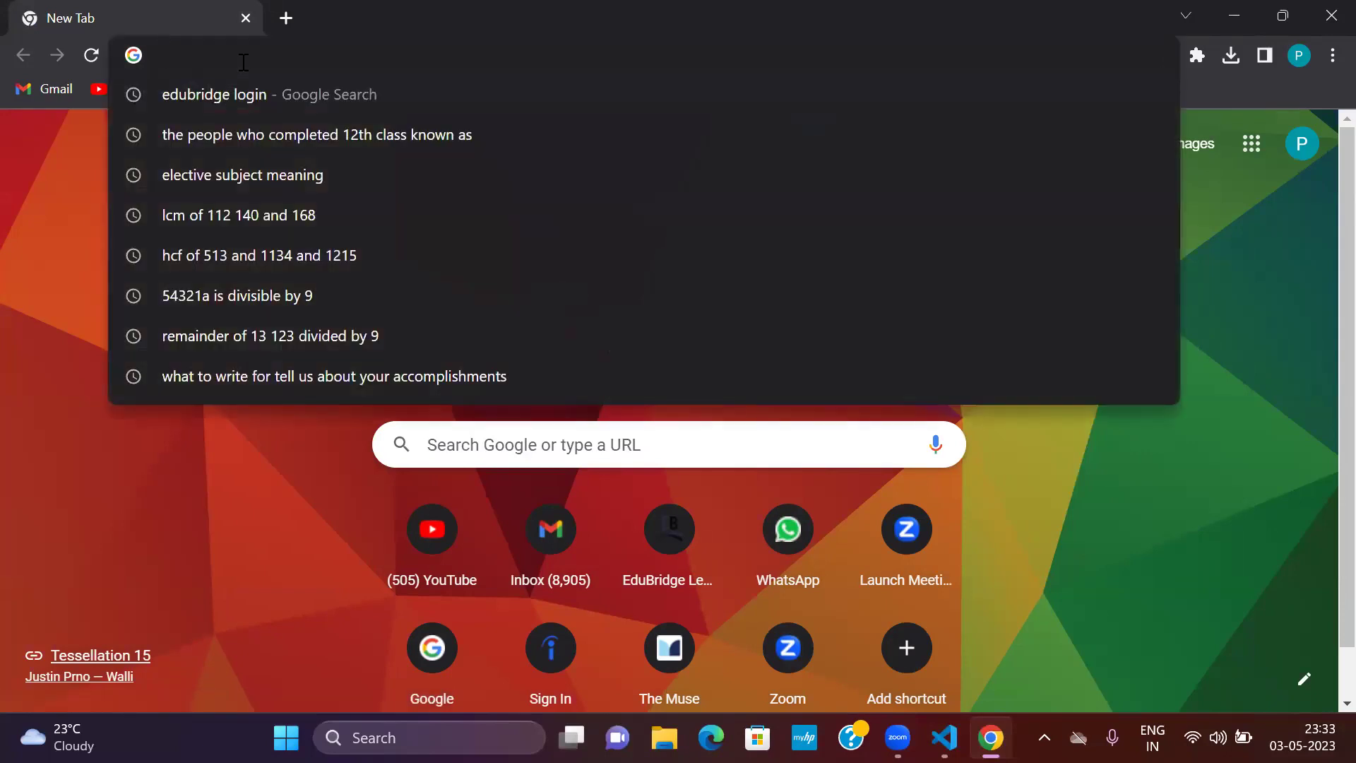
{"action": "type", "text": "node"}
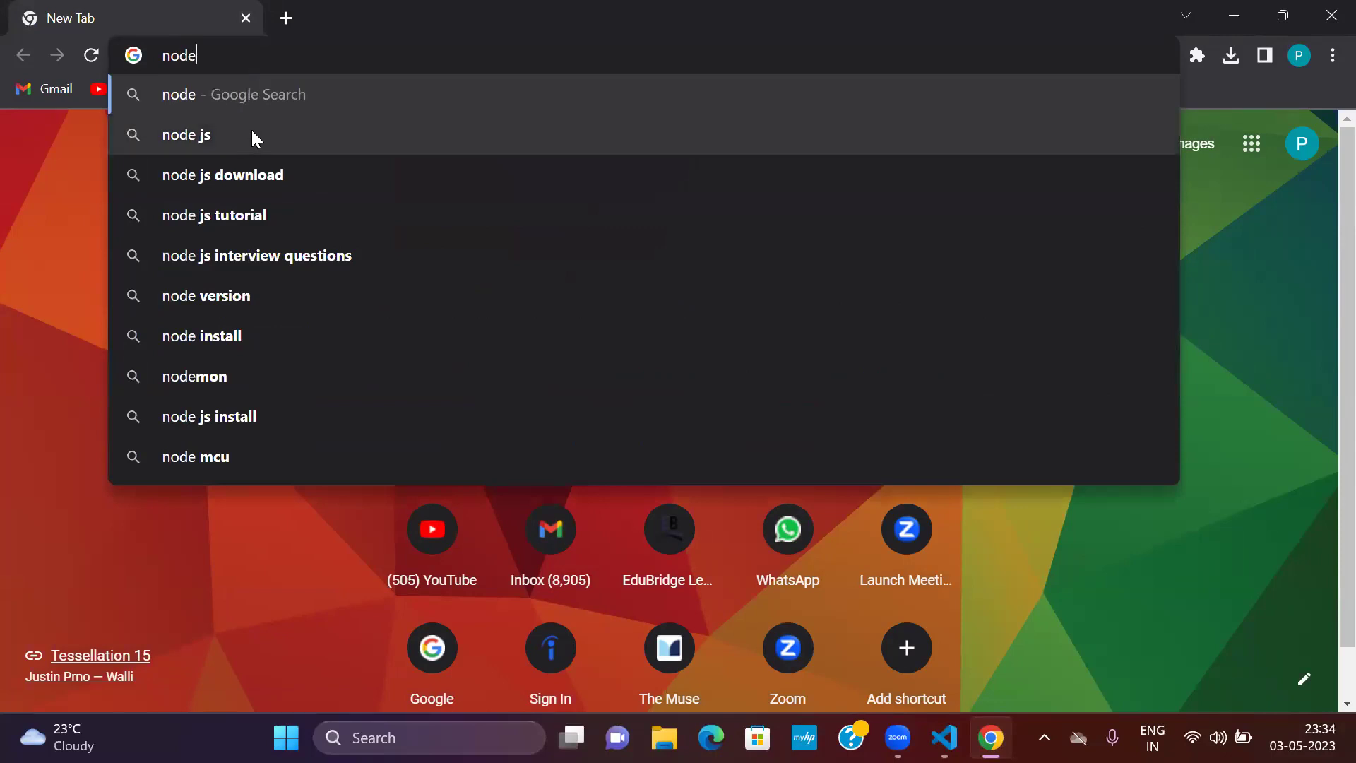
{"action": "left_click", "coordinate": [257, 181]}
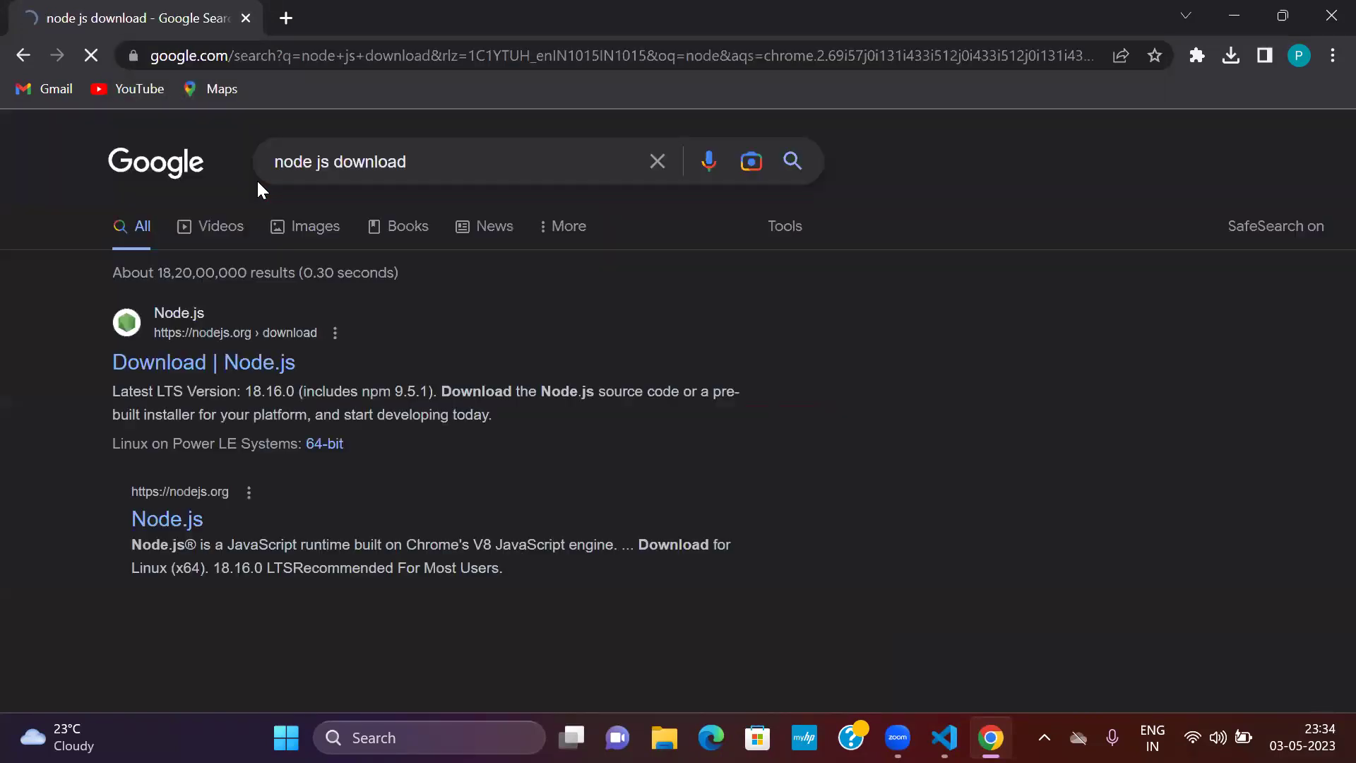
{"action": "left_click", "coordinate": [266, 374]}
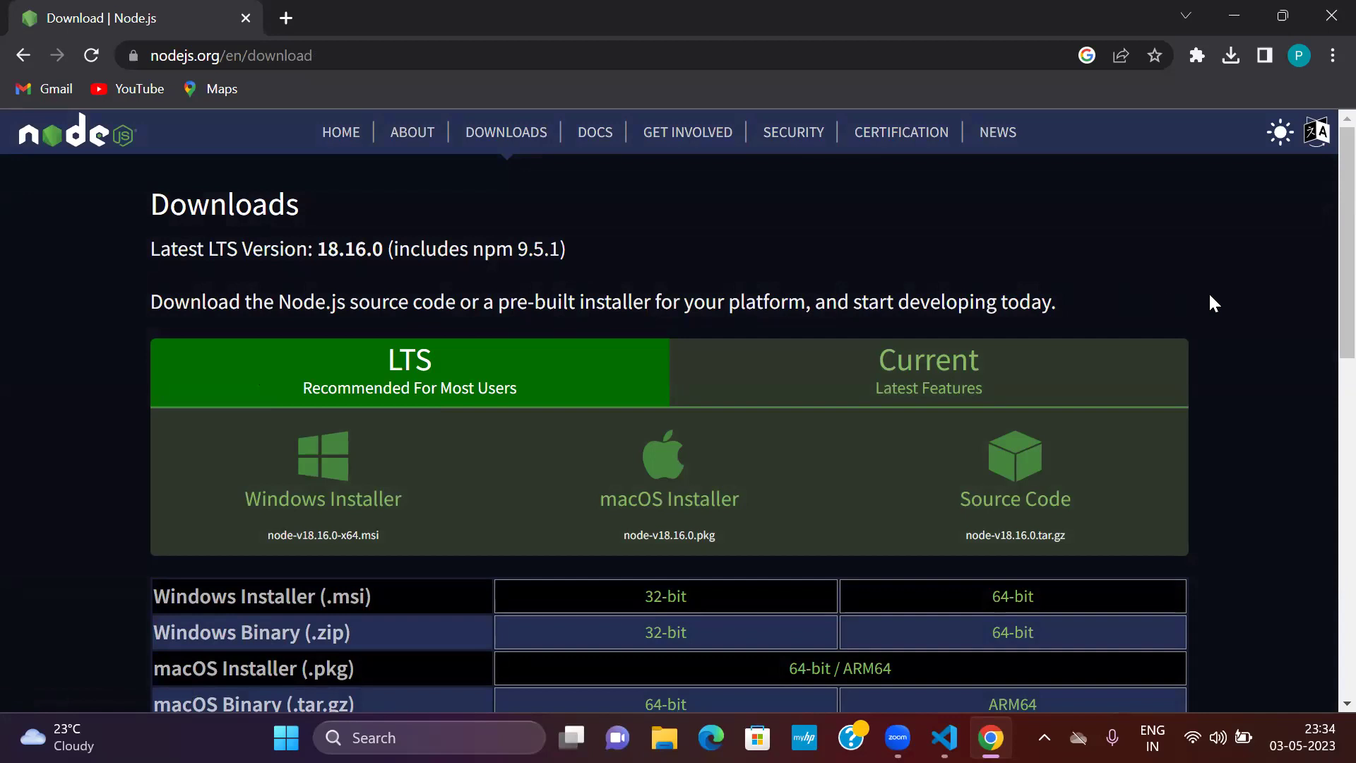
Download the 64-bit Windows Installer (.msi) and launch the downloaded node-v18.16.0-x64.msi file.
{"action": "scroll", "coordinate": [1325, 260], "scroll_direction": "down", "scroll_amount": 2}
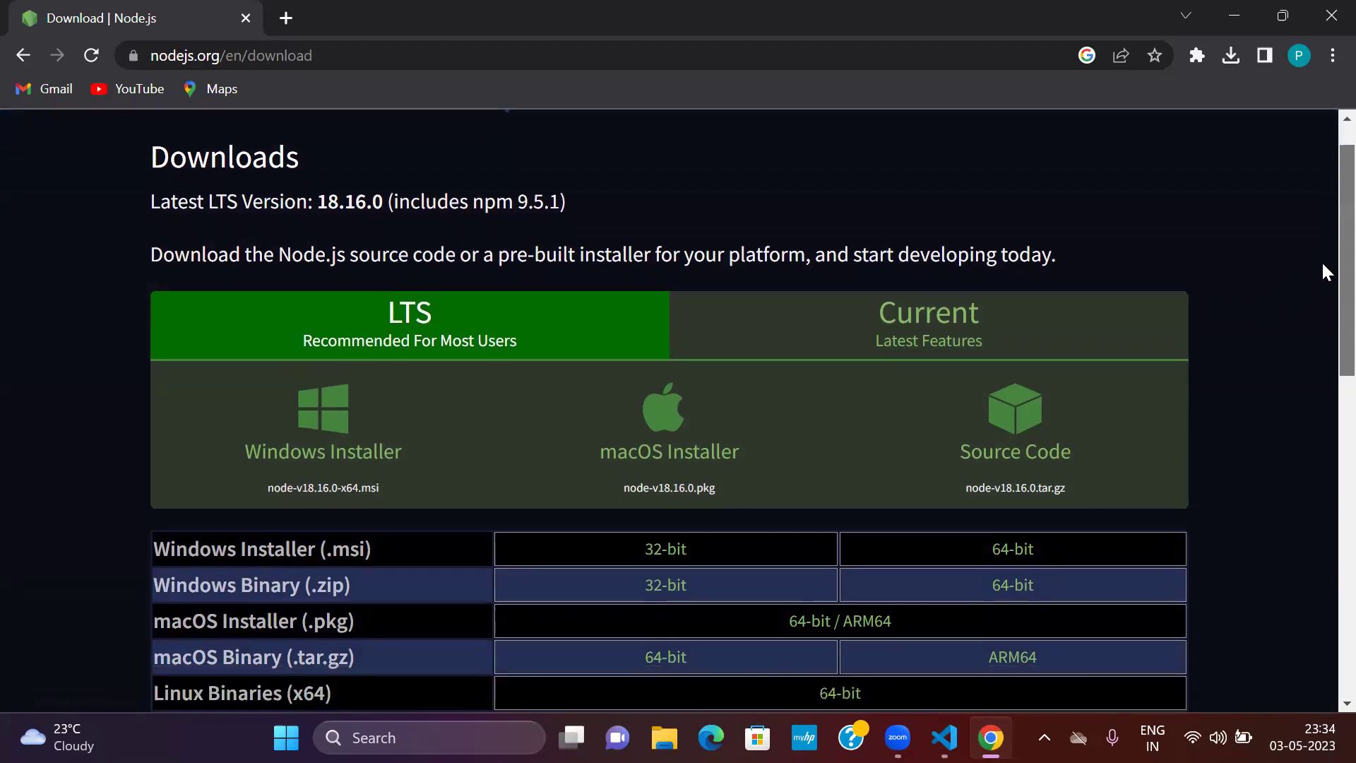
{"action": "scroll", "coordinate": [1324, 294], "scroll_direction": "down", "scroll_amount": 1}
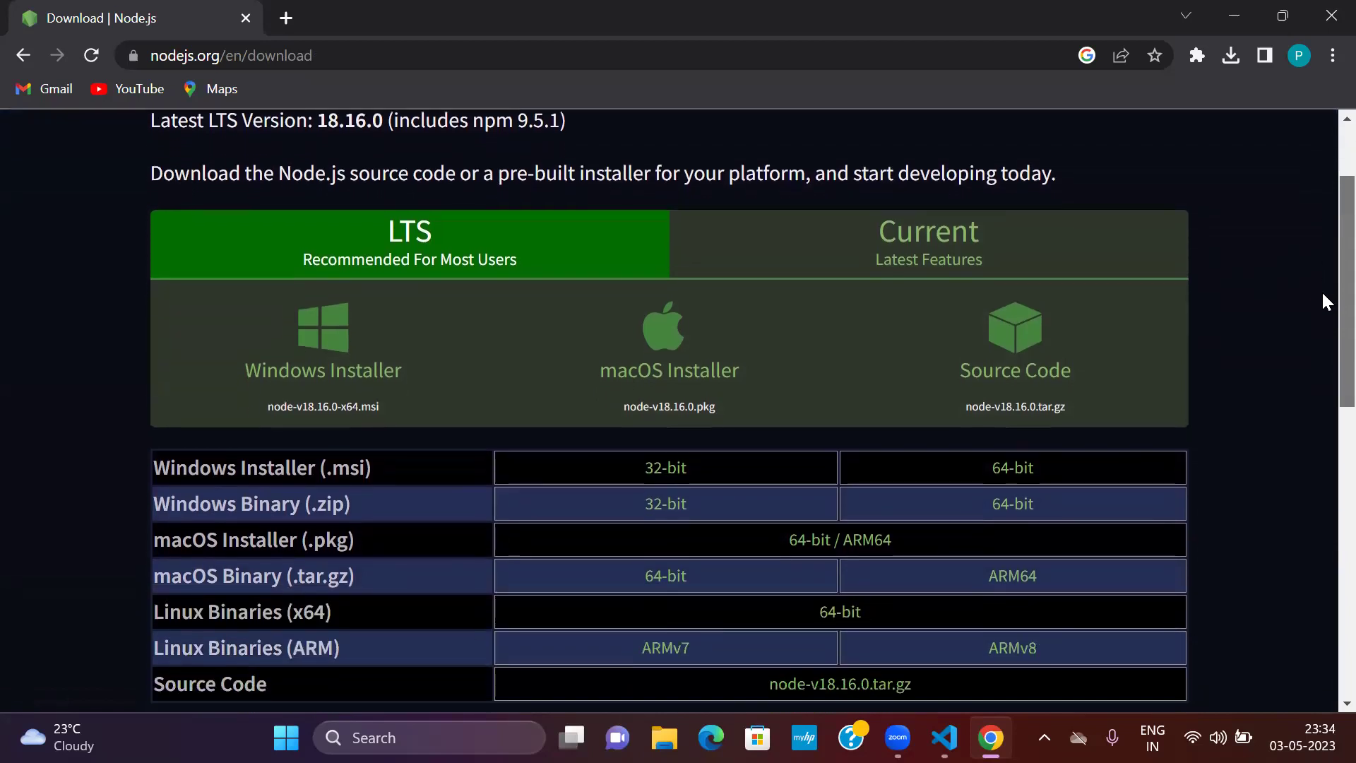
{"action": "scroll", "coordinate": [1324, 297], "scroll_direction": "down", "scroll_amount": 3}
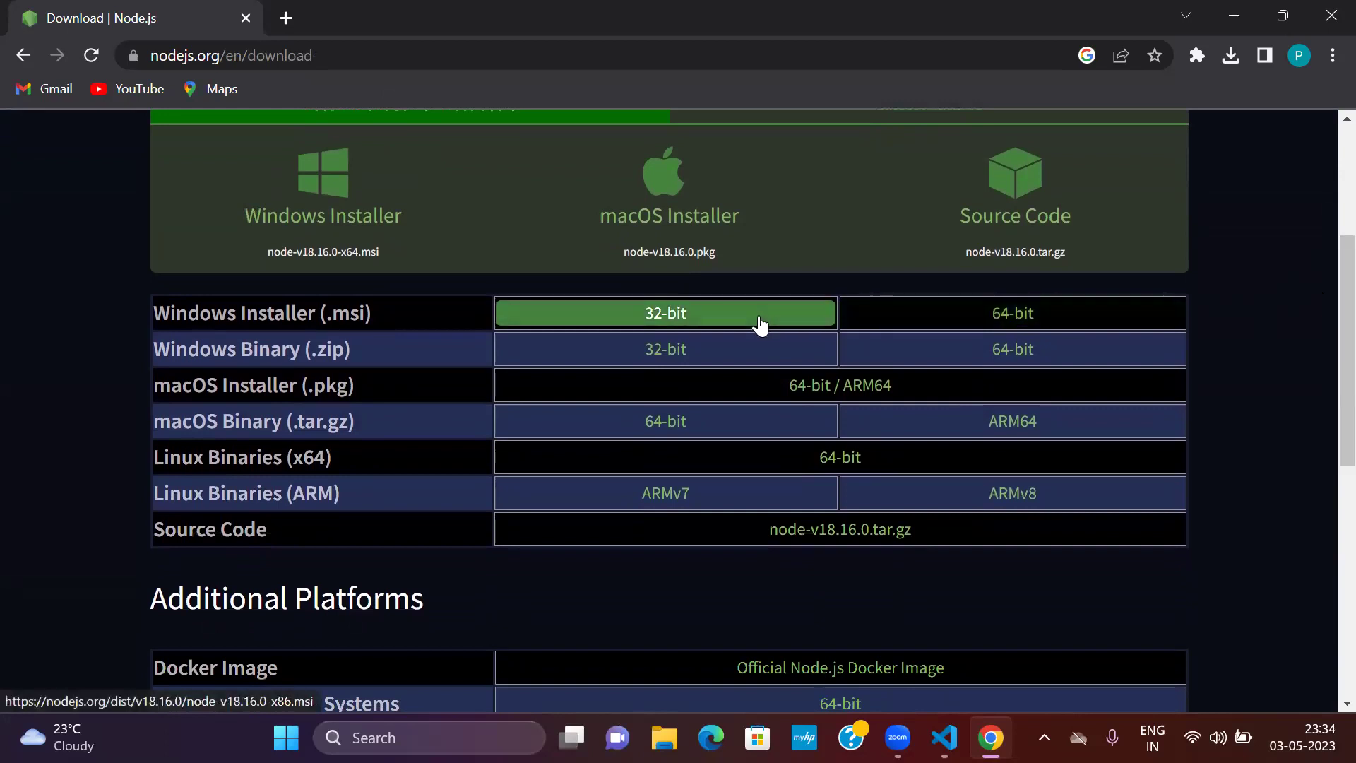
{"action": "left_click", "coordinate": [936, 313]}
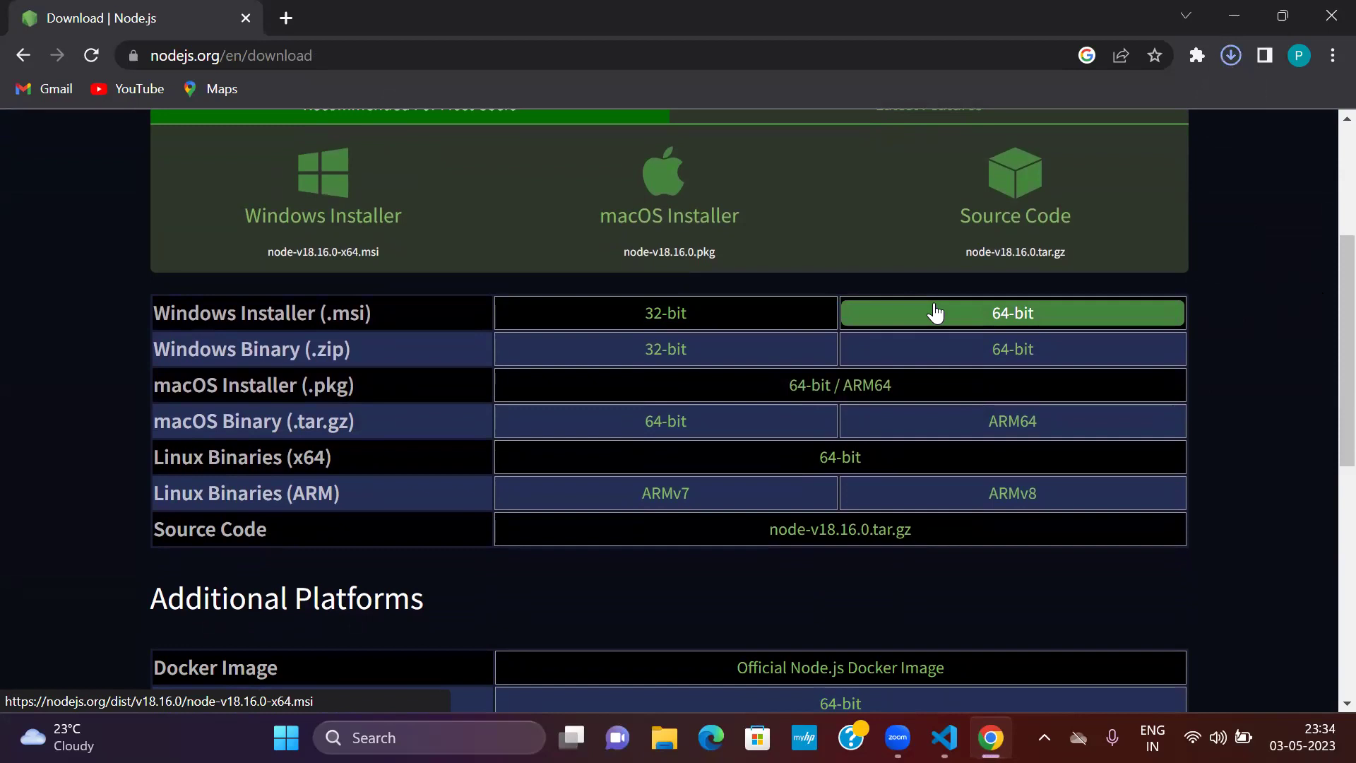
{"action": "left_click", "coordinate": [1230, 56]}
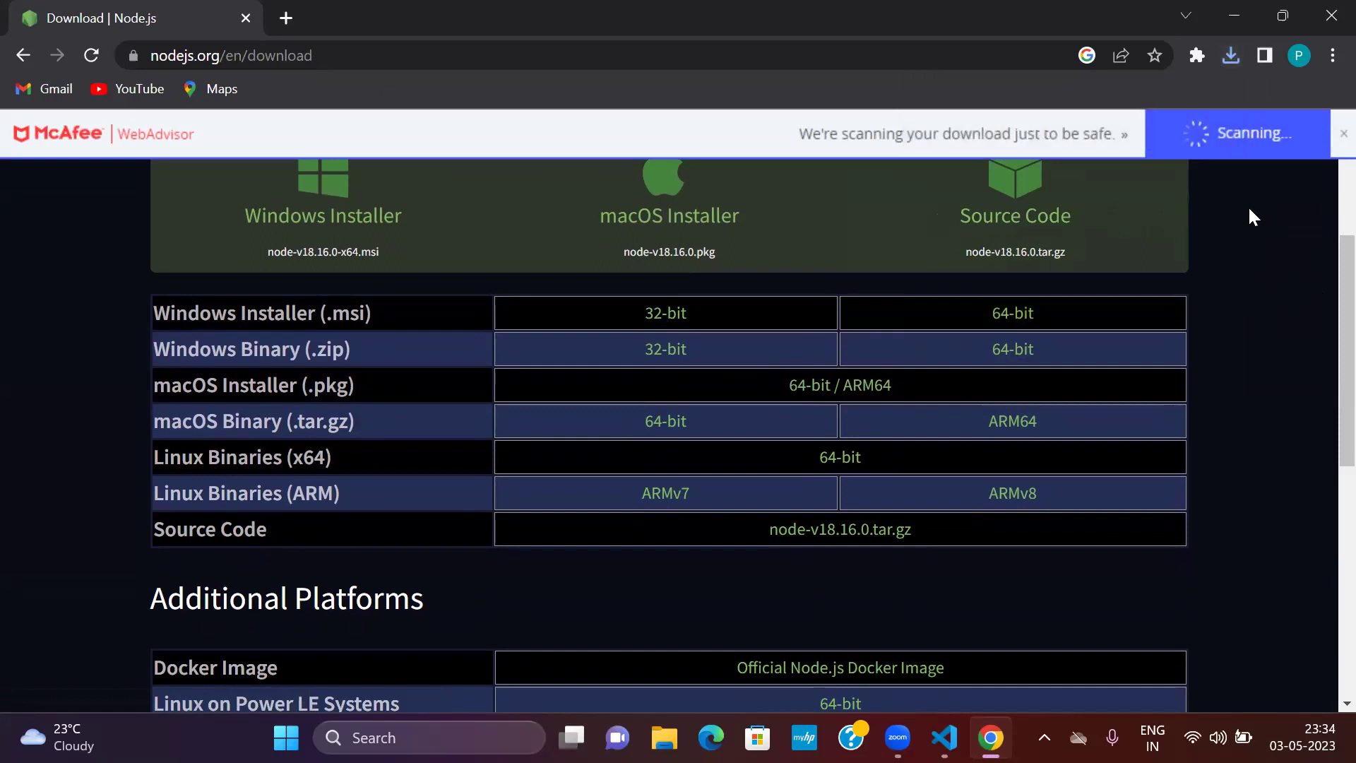
{"action": "left_click", "coordinate": [1230, 58]}
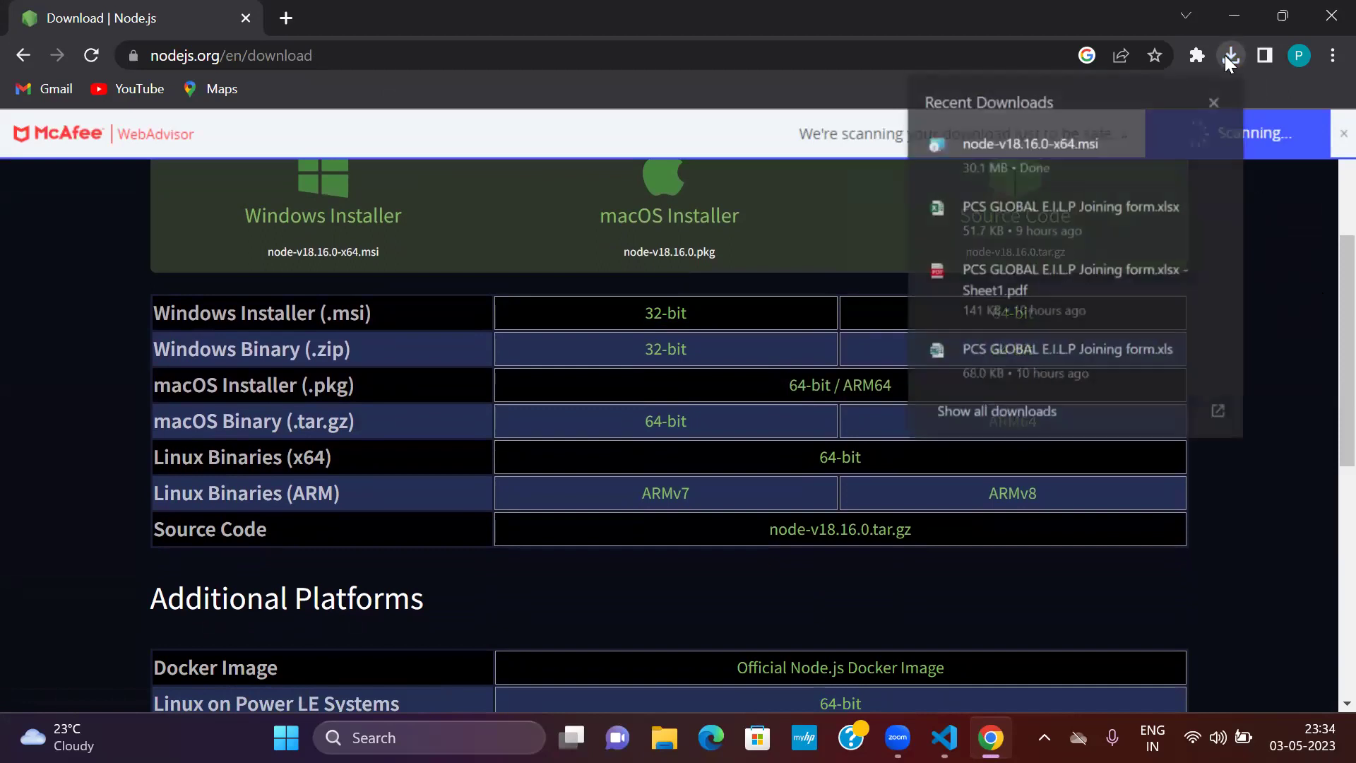
{"action": "left_click", "coordinate": [1064, 151]}
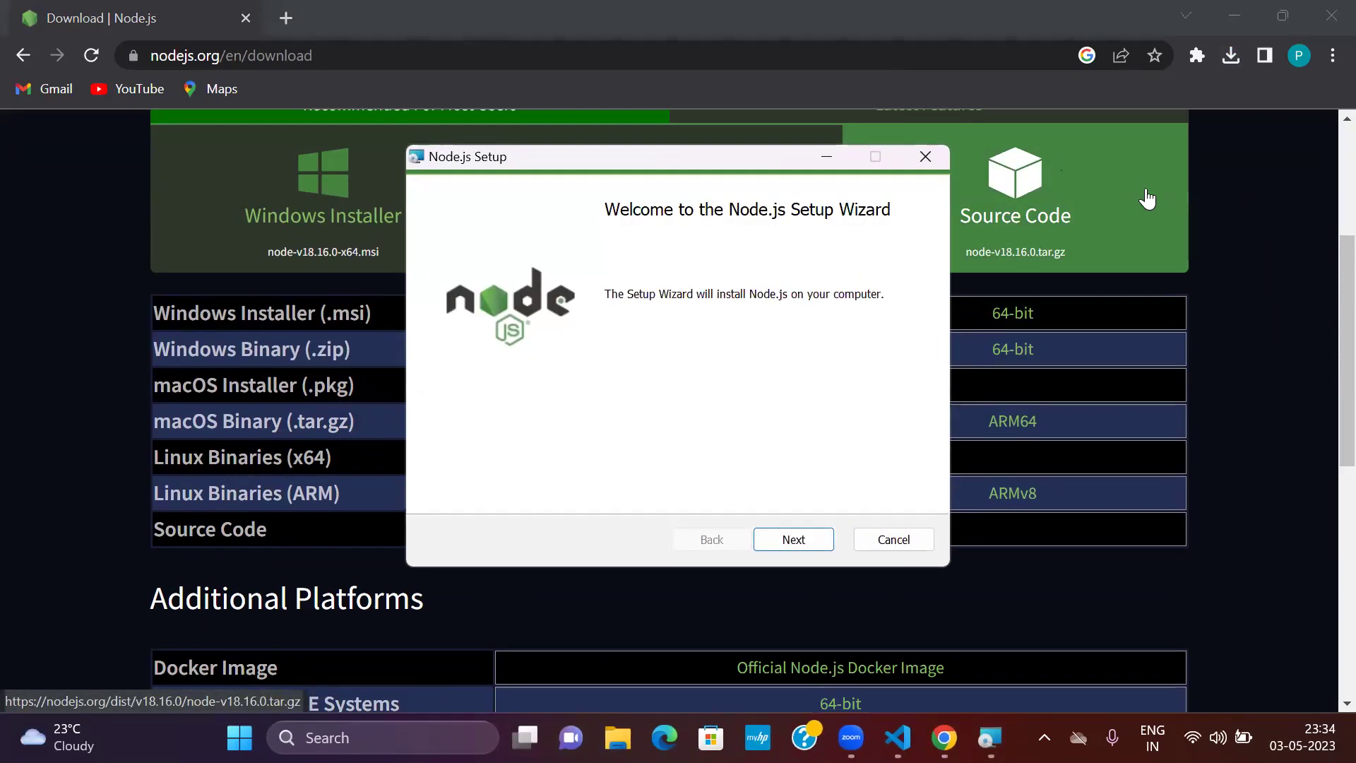
Accept the Node.js license agreement and keep the destination folder C:\Program Files\nodejs\ and the default features.
{"action": "left_click", "coordinate": [793, 543]}
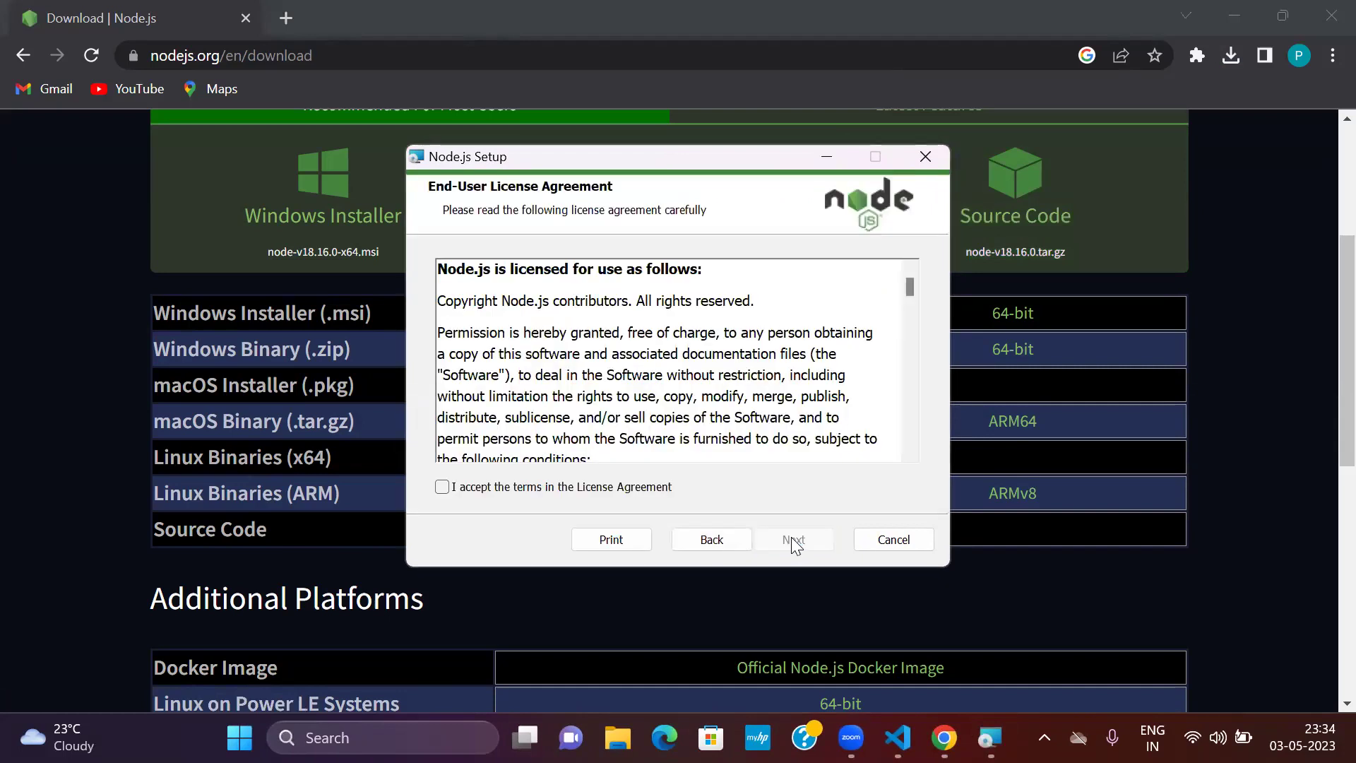
{"action": "left_click", "coordinate": [443, 488]}
{"action": "left_click", "coordinate": [788, 541]}
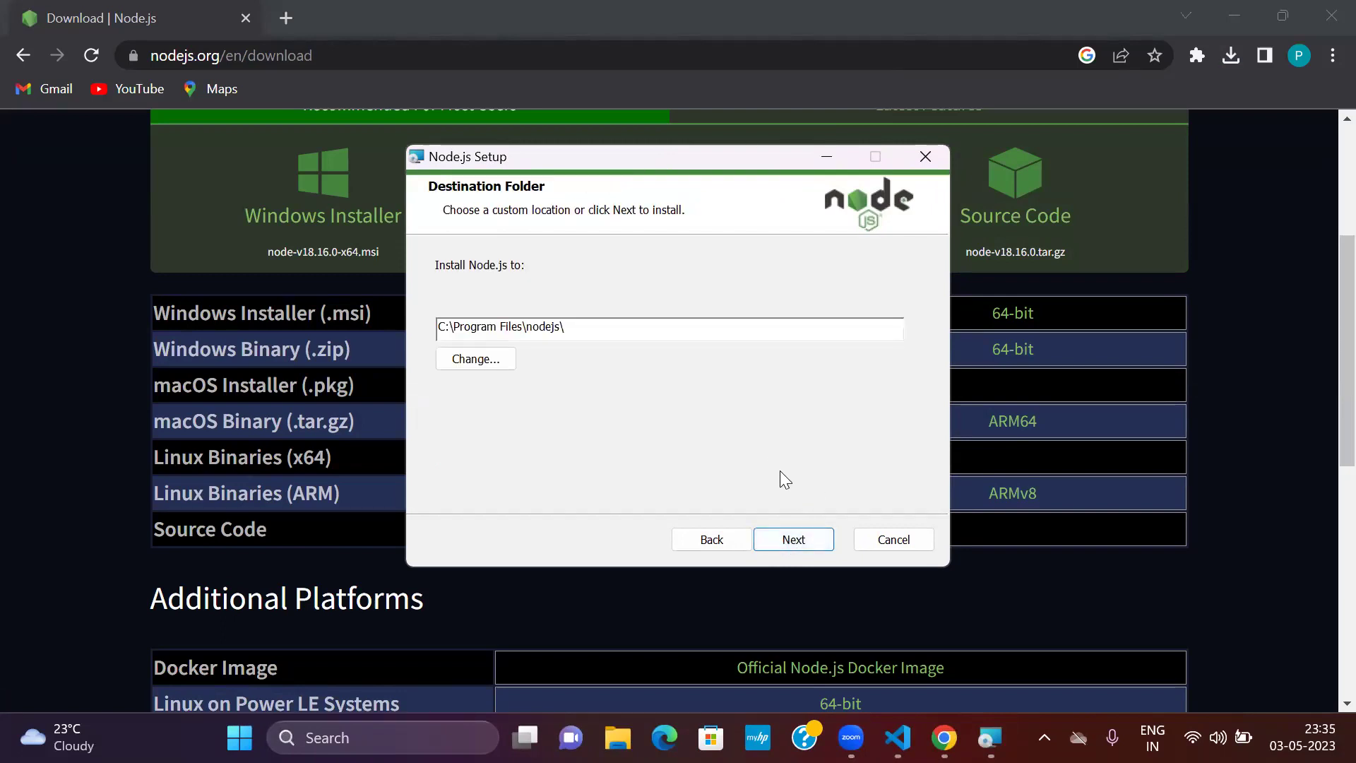
{"action": "left_click", "coordinate": [802, 542]}
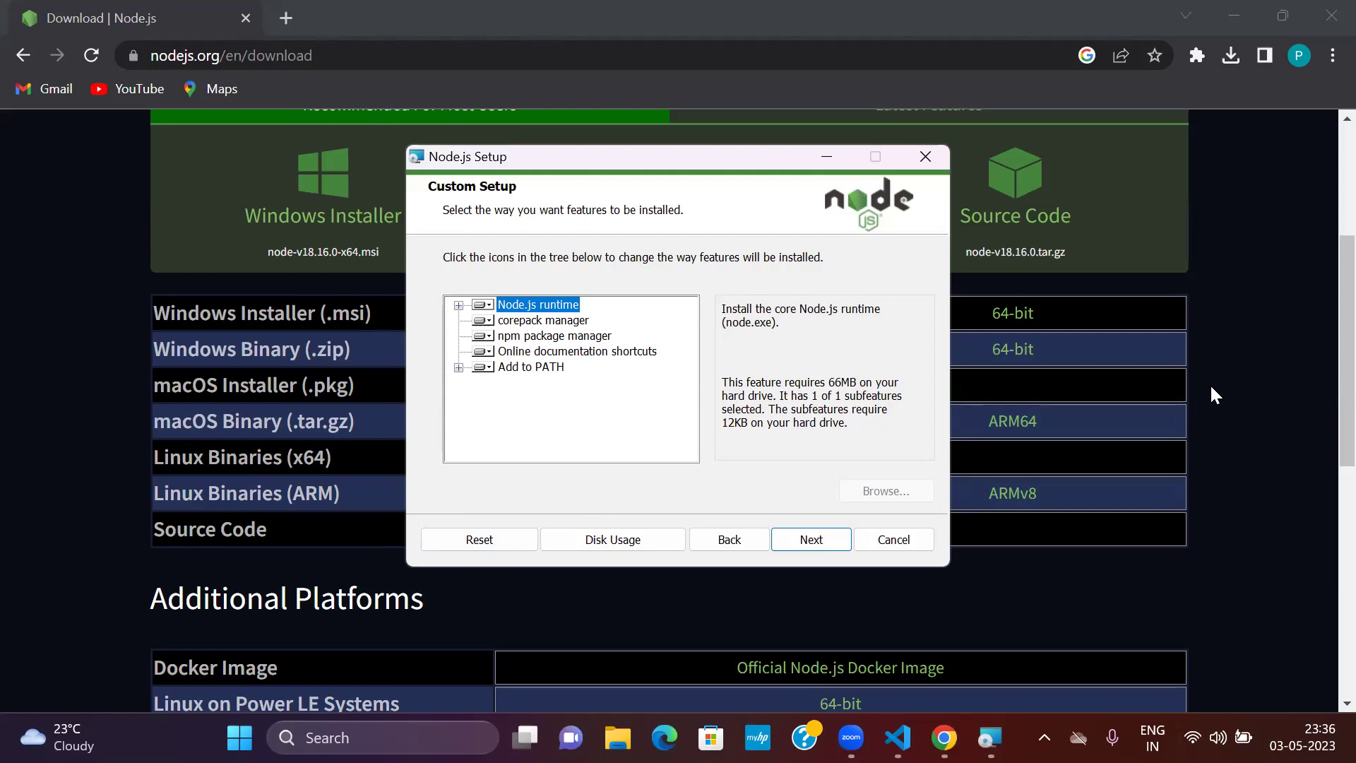
{"action": "left_click", "coordinate": [312, 571]}
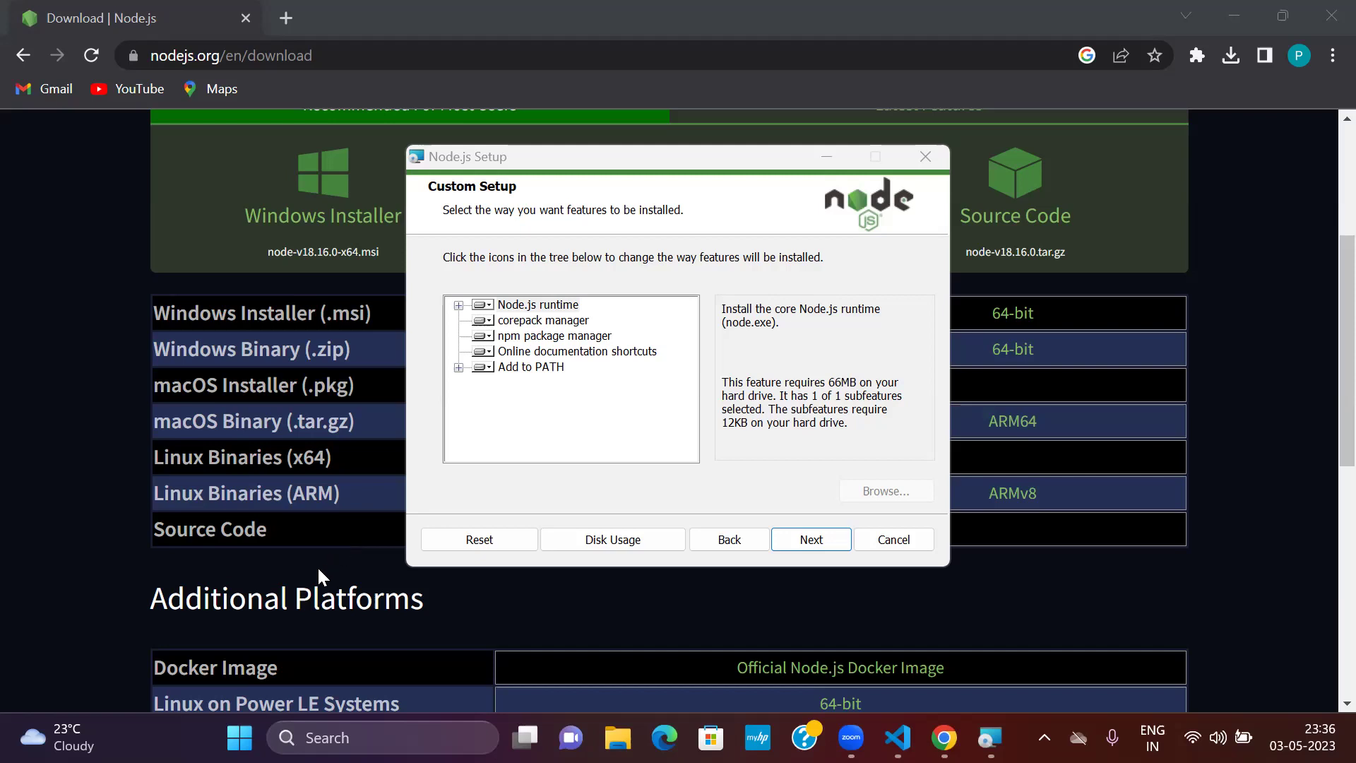
{"action": "left_click", "coordinate": [811, 541]}
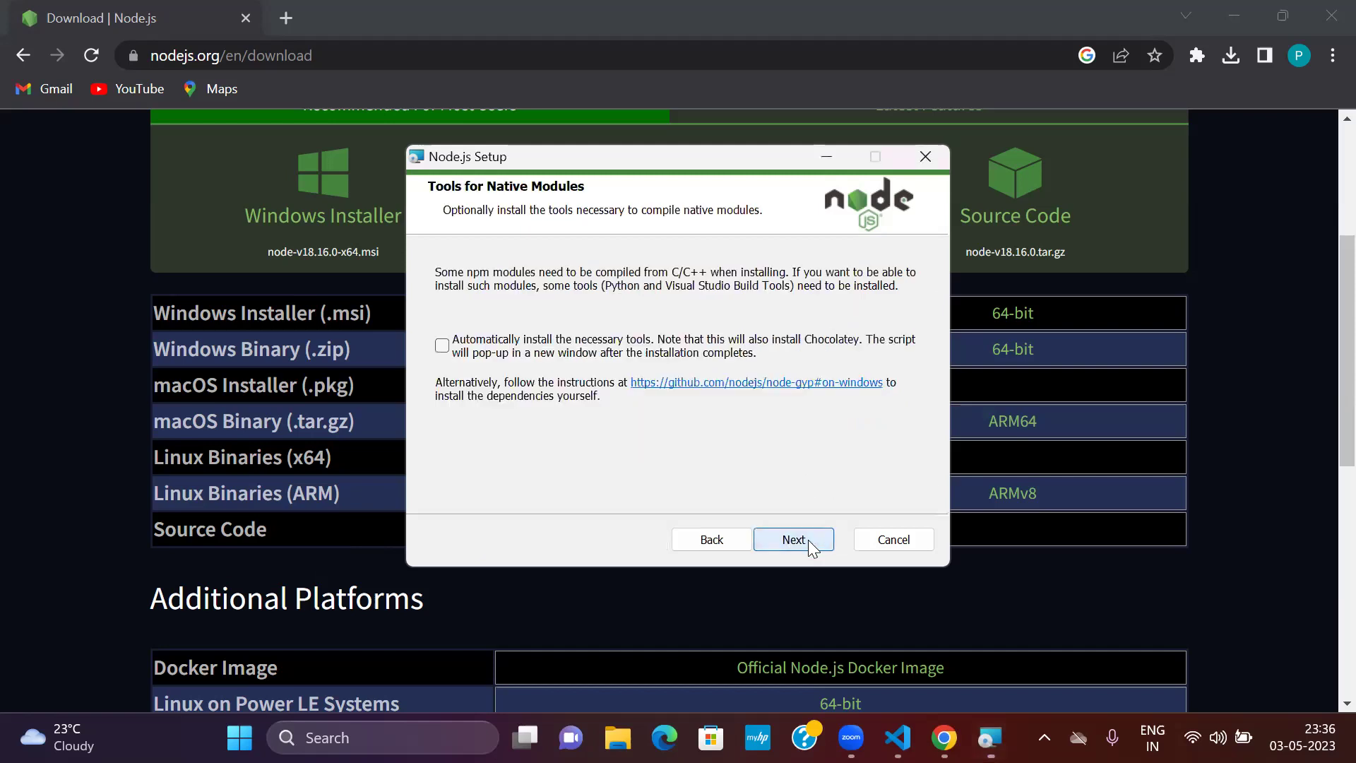
Enable automatic installation of the necessary native module tools, and install Node.js through to the end of the wizard.
{"action": "left_click", "coordinate": [443, 346]}
{"action": "left_click", "coordinate": [793, 541]}
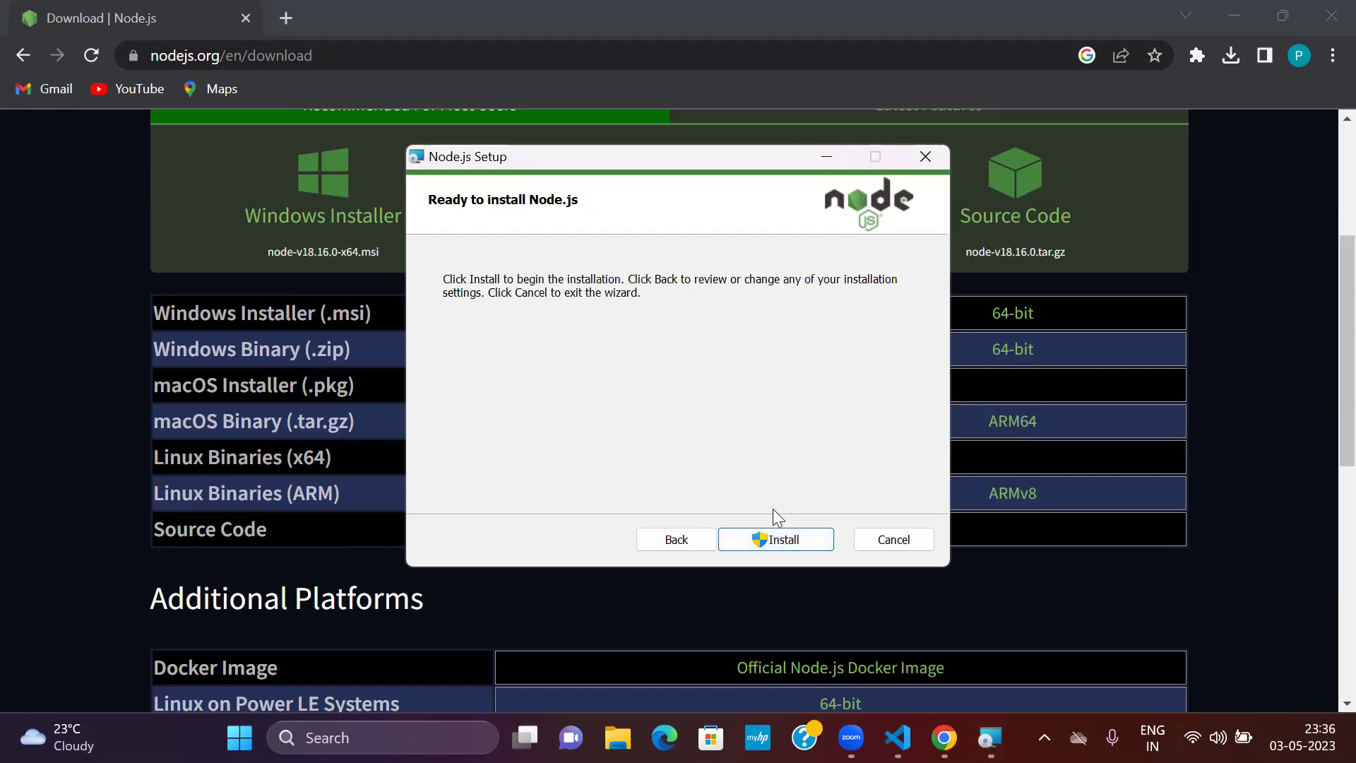
{"action": "left_click", "coordinate": [772, 541]}
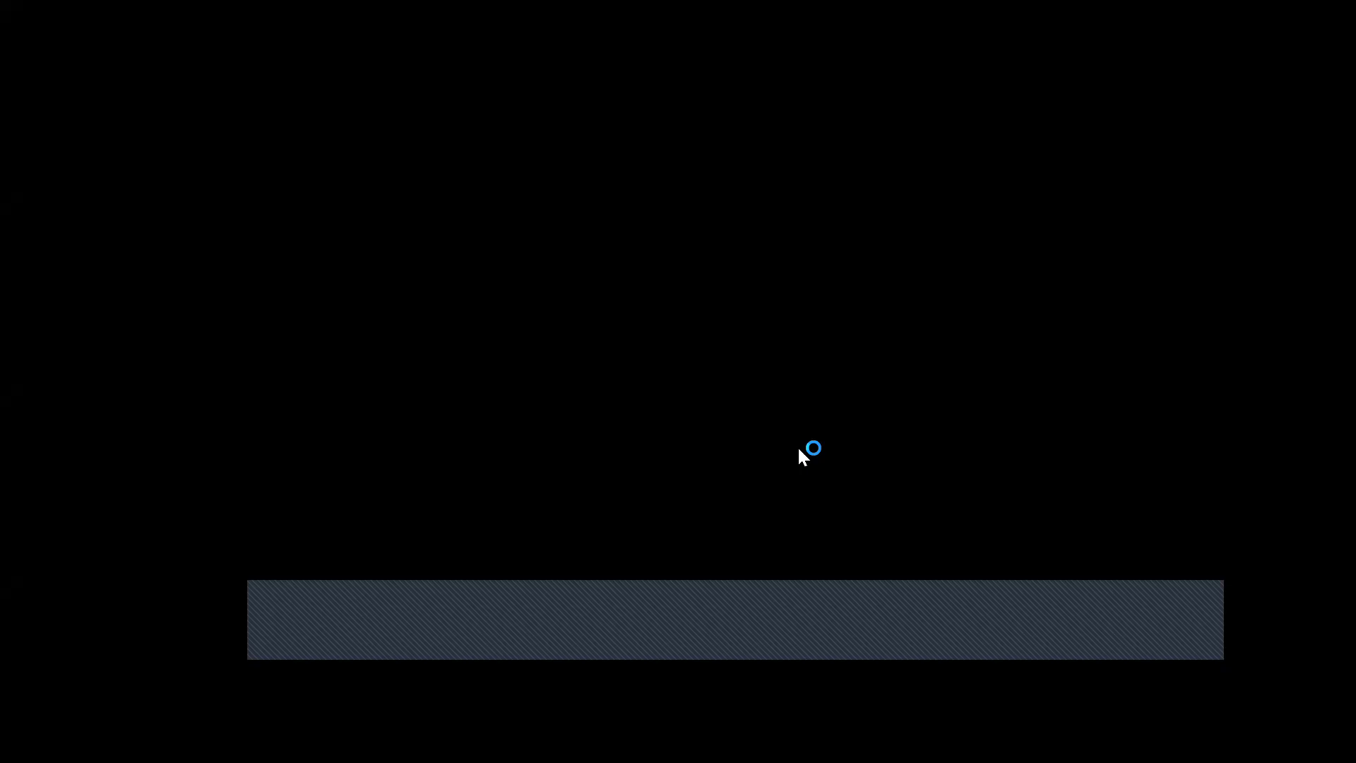
{"action": "left_click", "coordinate": [575, 544]}
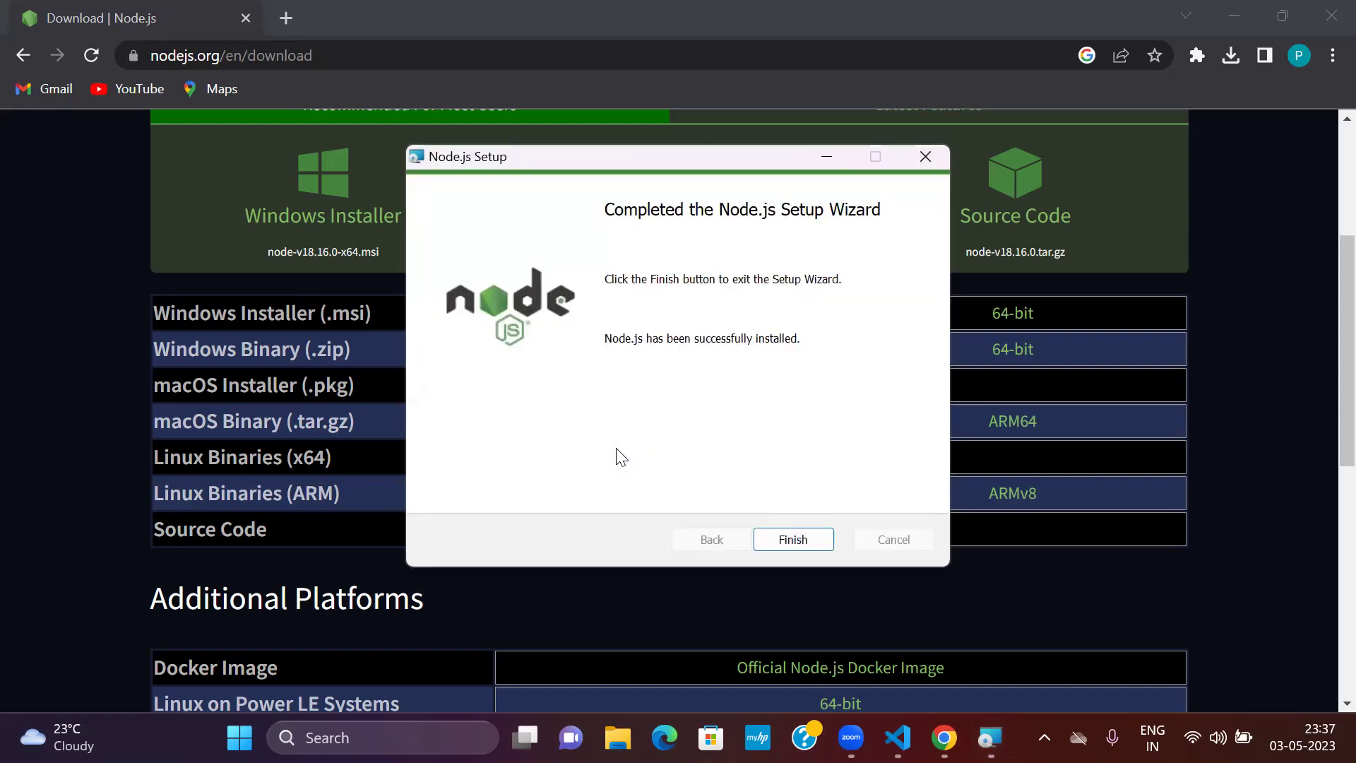
{"action": "left_click", "coordinate": [793, 540]}
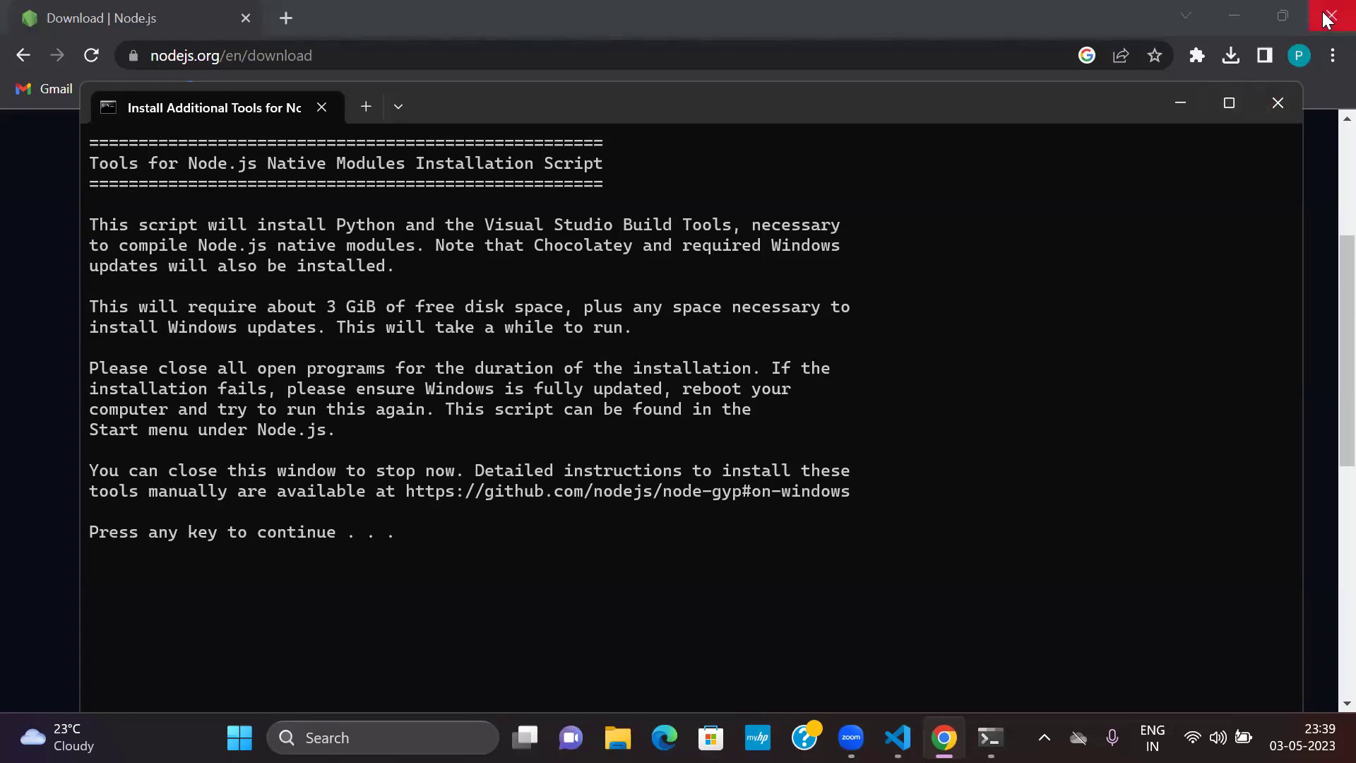
Minimize the browser window and close the Install Additional Tools for Node.js script window without running it.
{"action": "left_click", "coordinate": [1247, 12]}
{"action": "left_click", "coordinate": [1247, 15]}
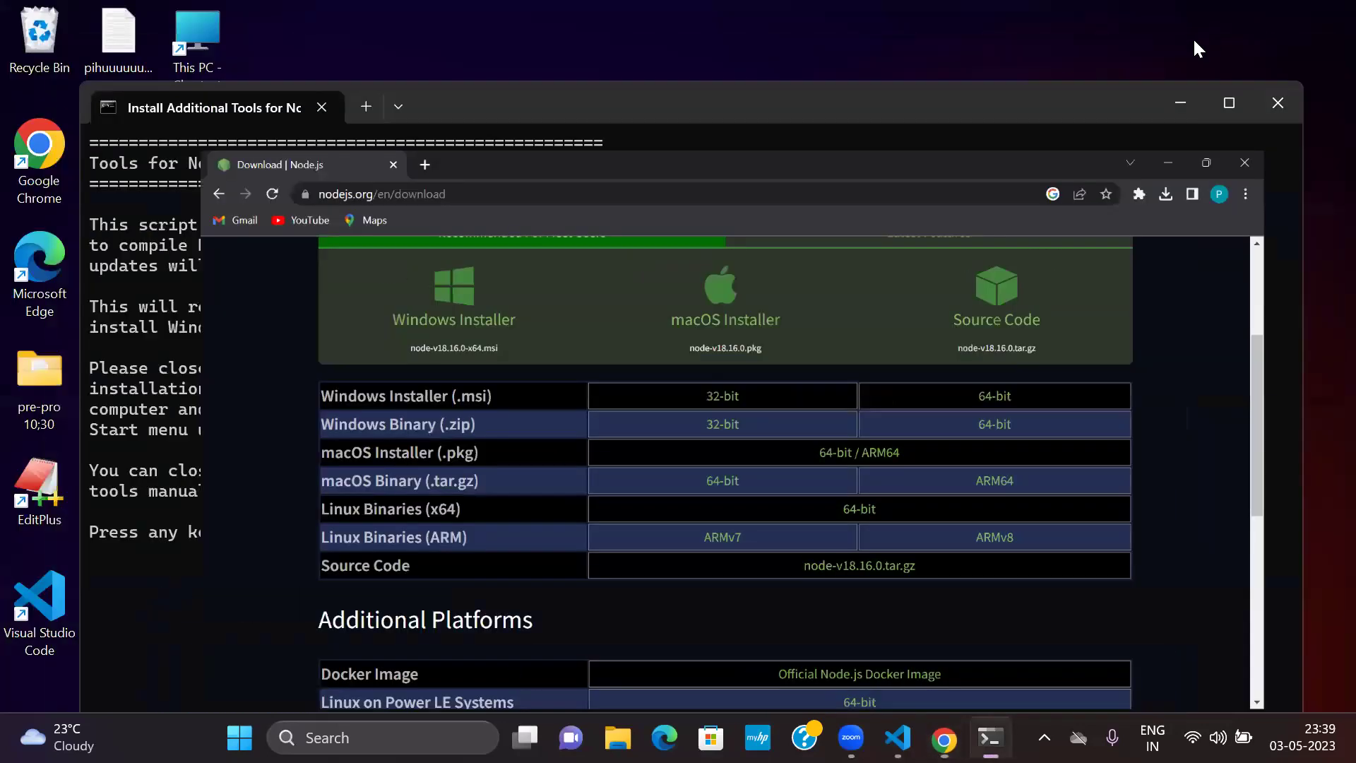
{"action": "left_click", "coordinate": [1290, 110]}
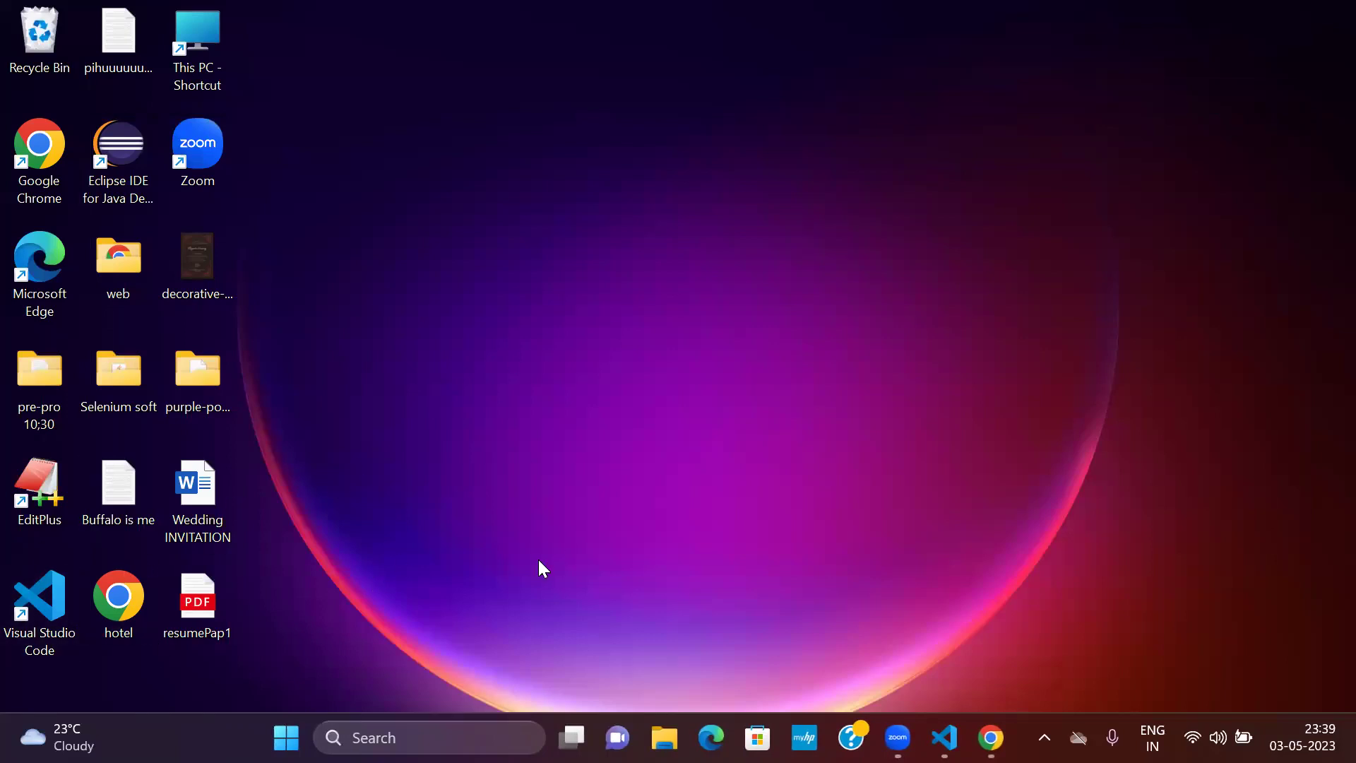
Open Command Prompt, check the installed Node version with node --version, and close the window.
{"action": "left_click", "coordinate": [429, 729]}
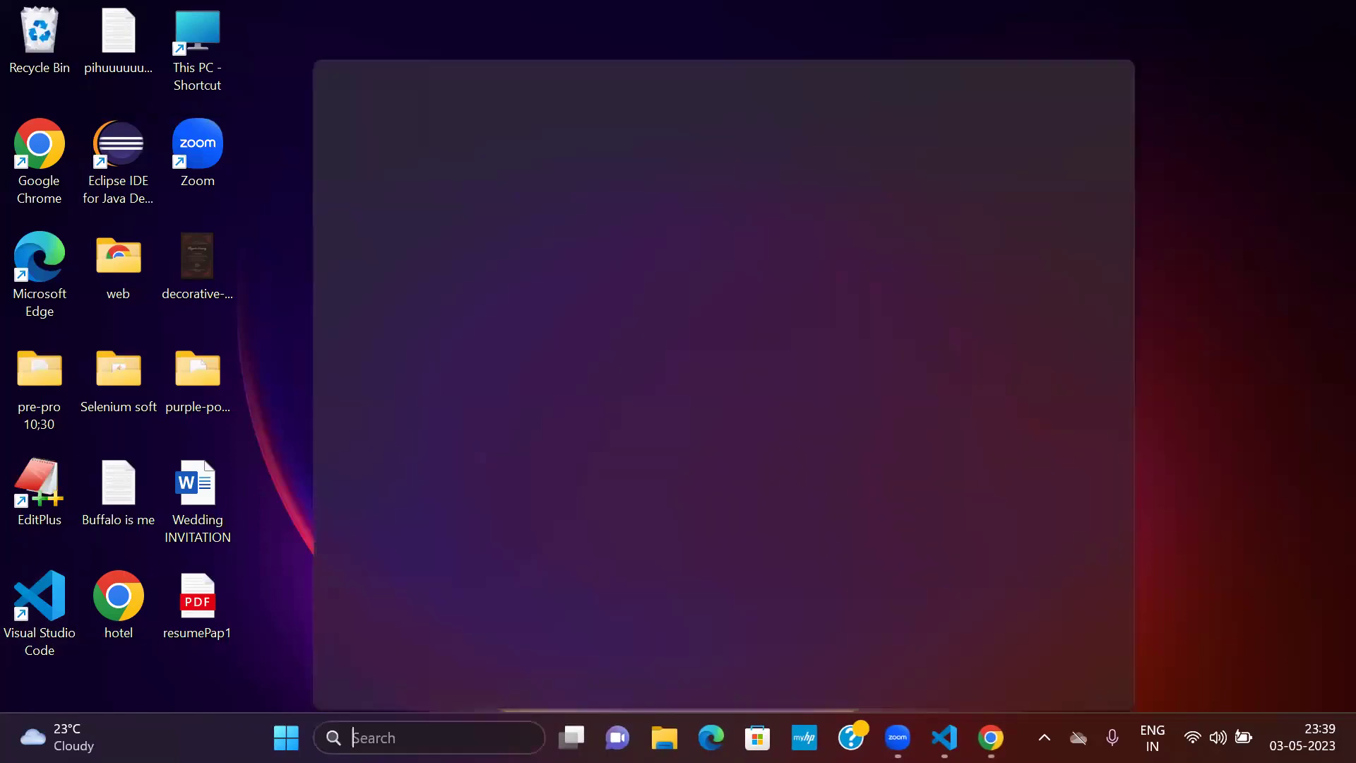
{"action": "type", "text": "cm"}
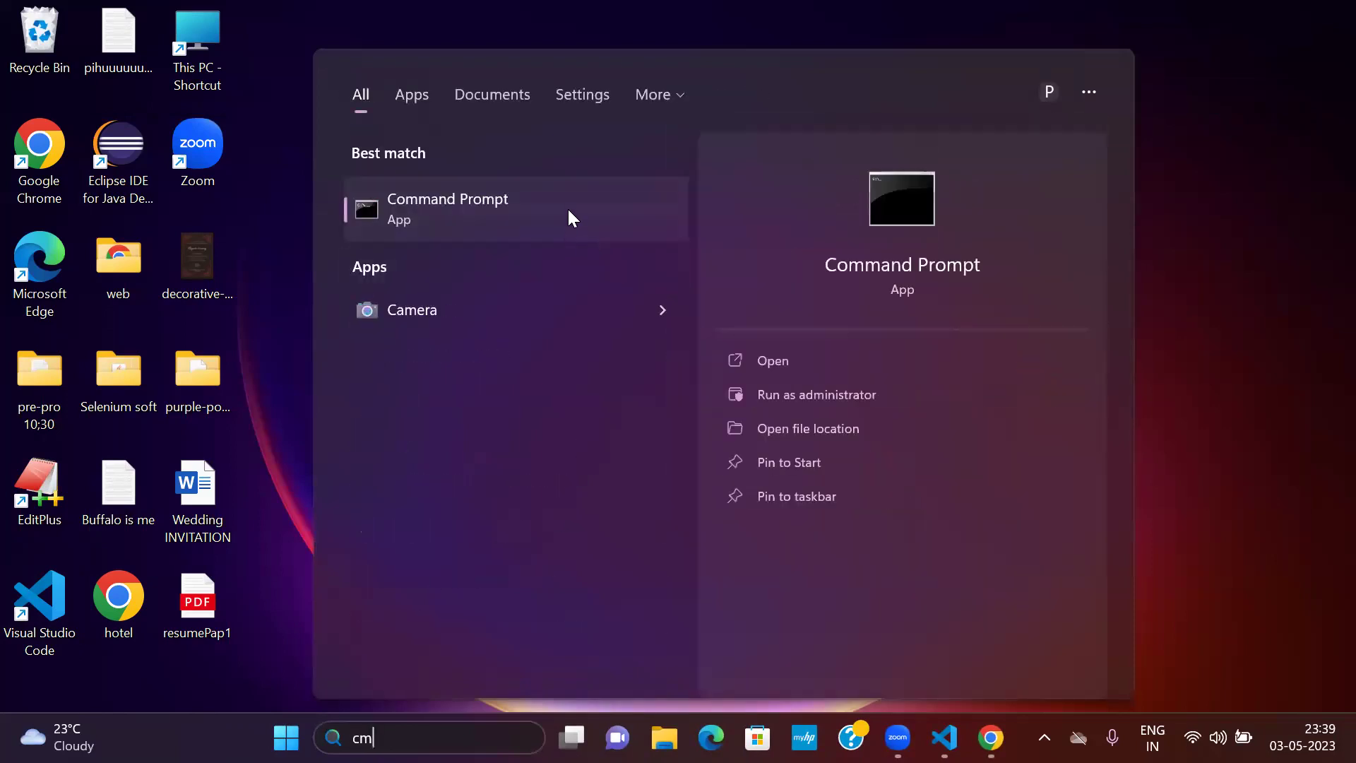
{"action": "left_click", "coordinate": [569, 211]}
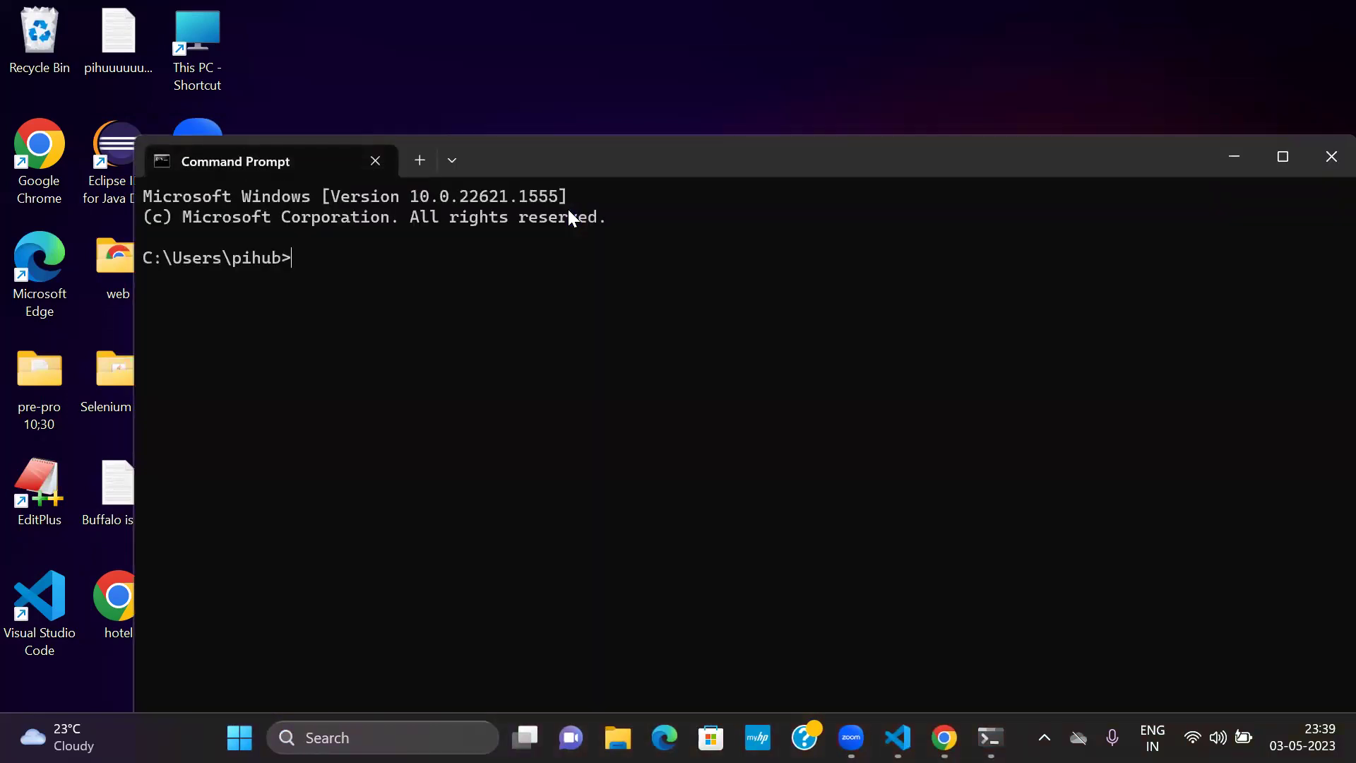
{"action": "type", "text": "node --version"}
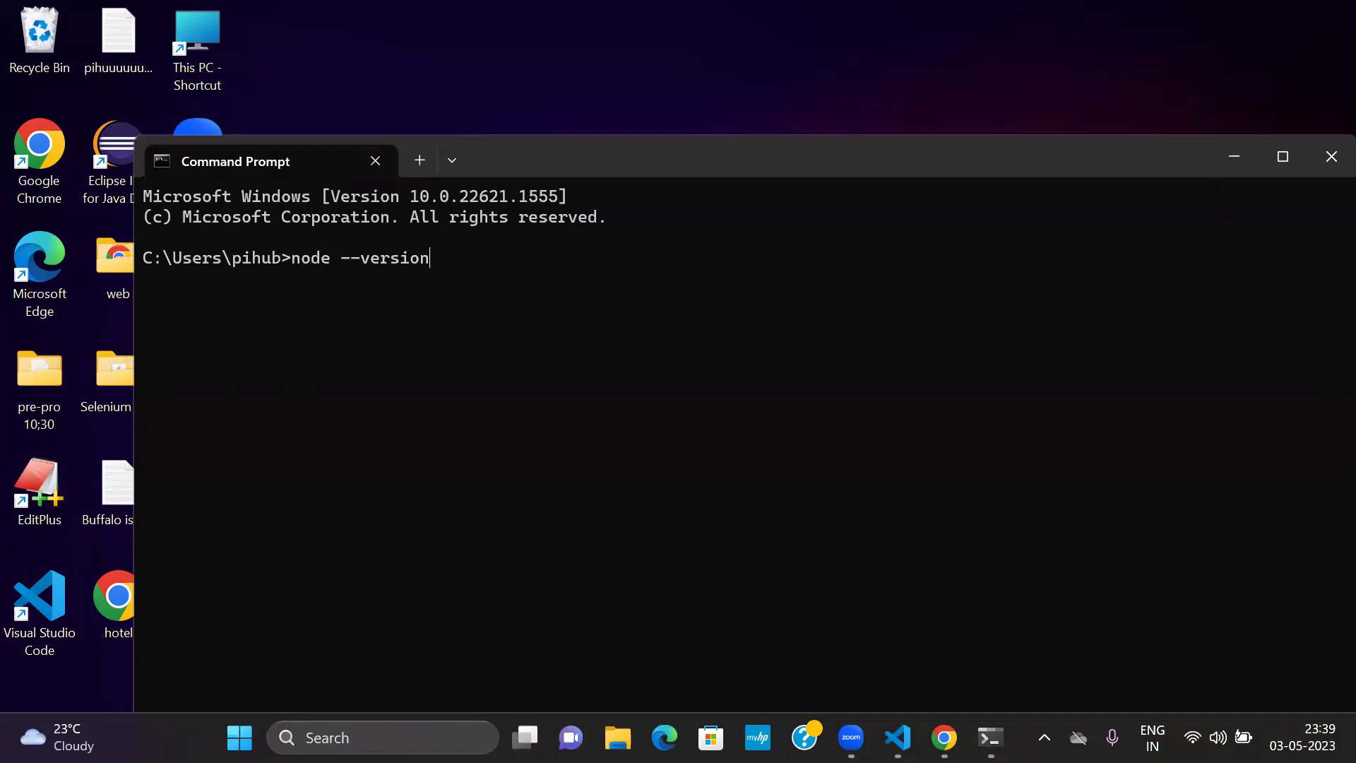
{"action": "key", "text": "Return"}
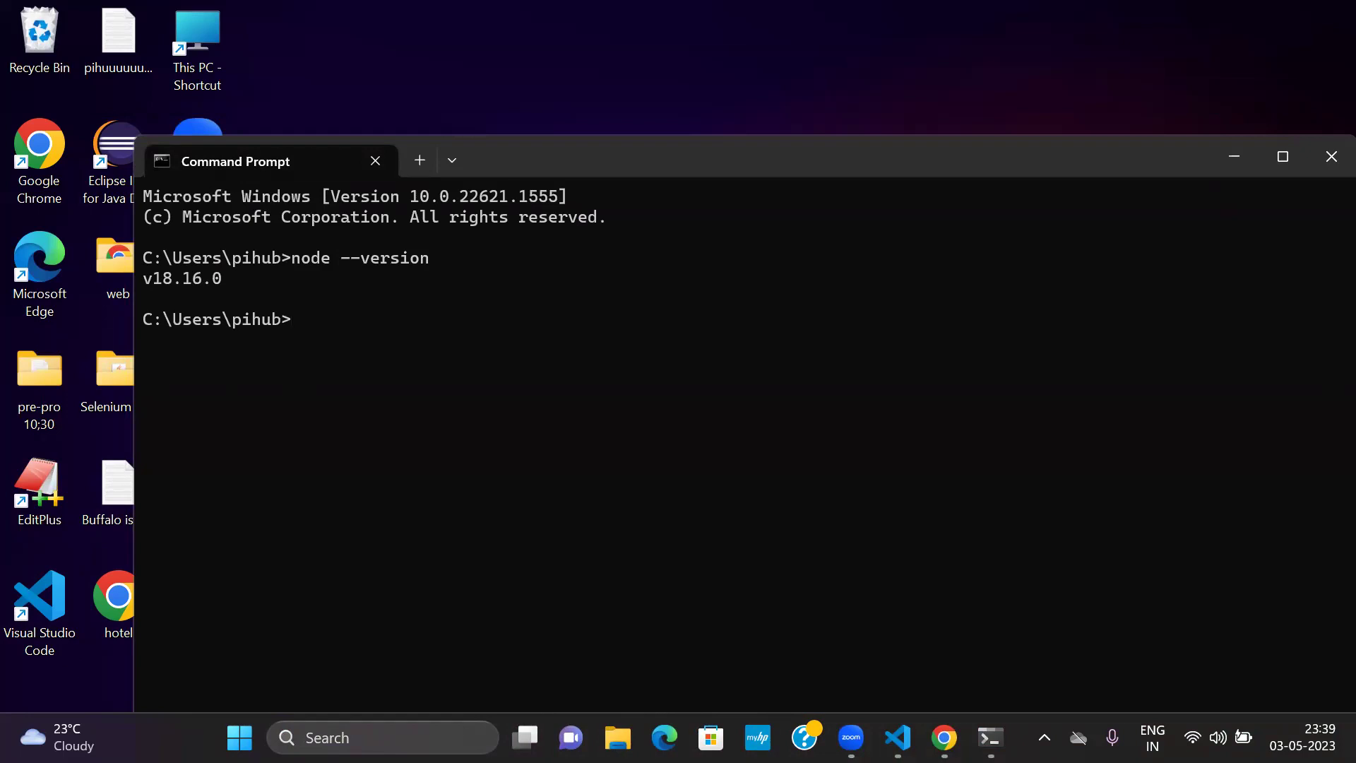
{"action": "left_click", "coordinate": [1330, 158]}
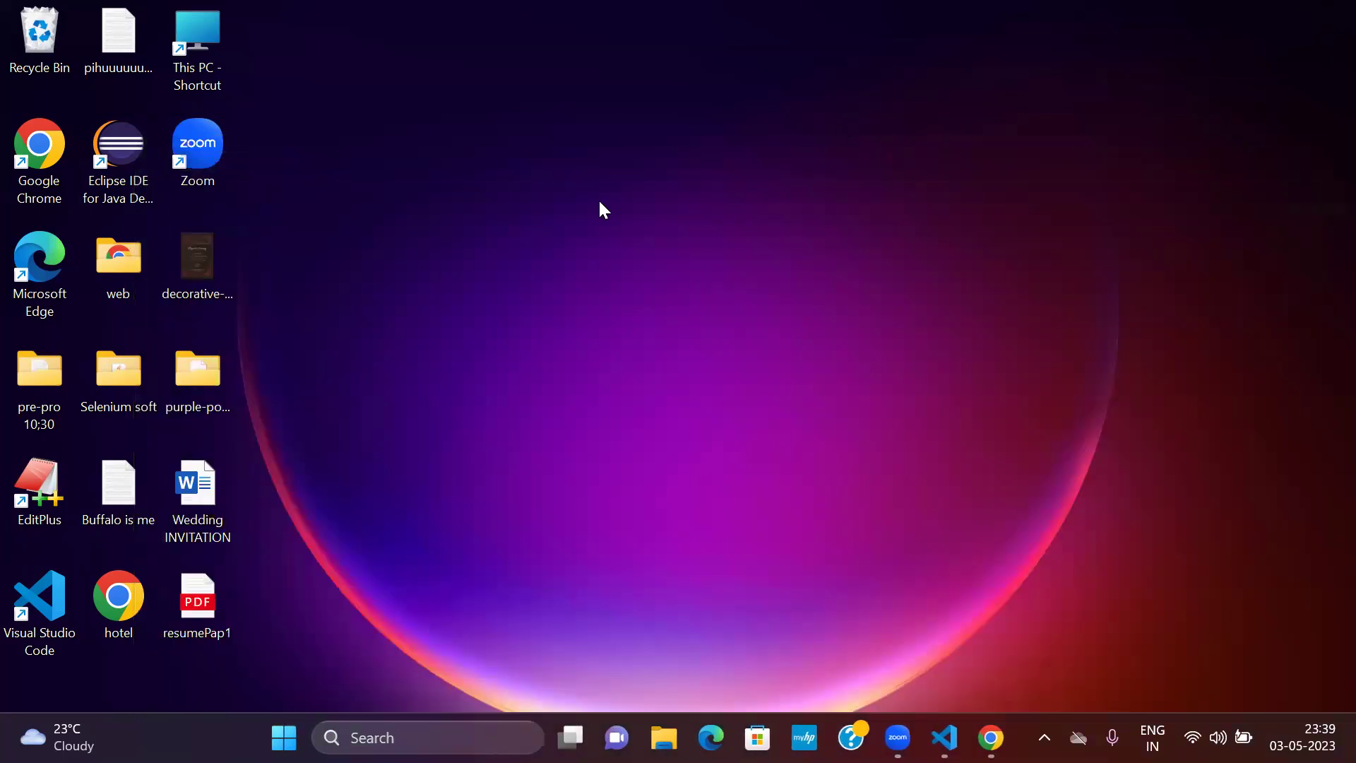
Launch Visual Studio Code, start a new terminal, and run node --version in it.
{"action": "double_click", "coordinate": [46, 596]}
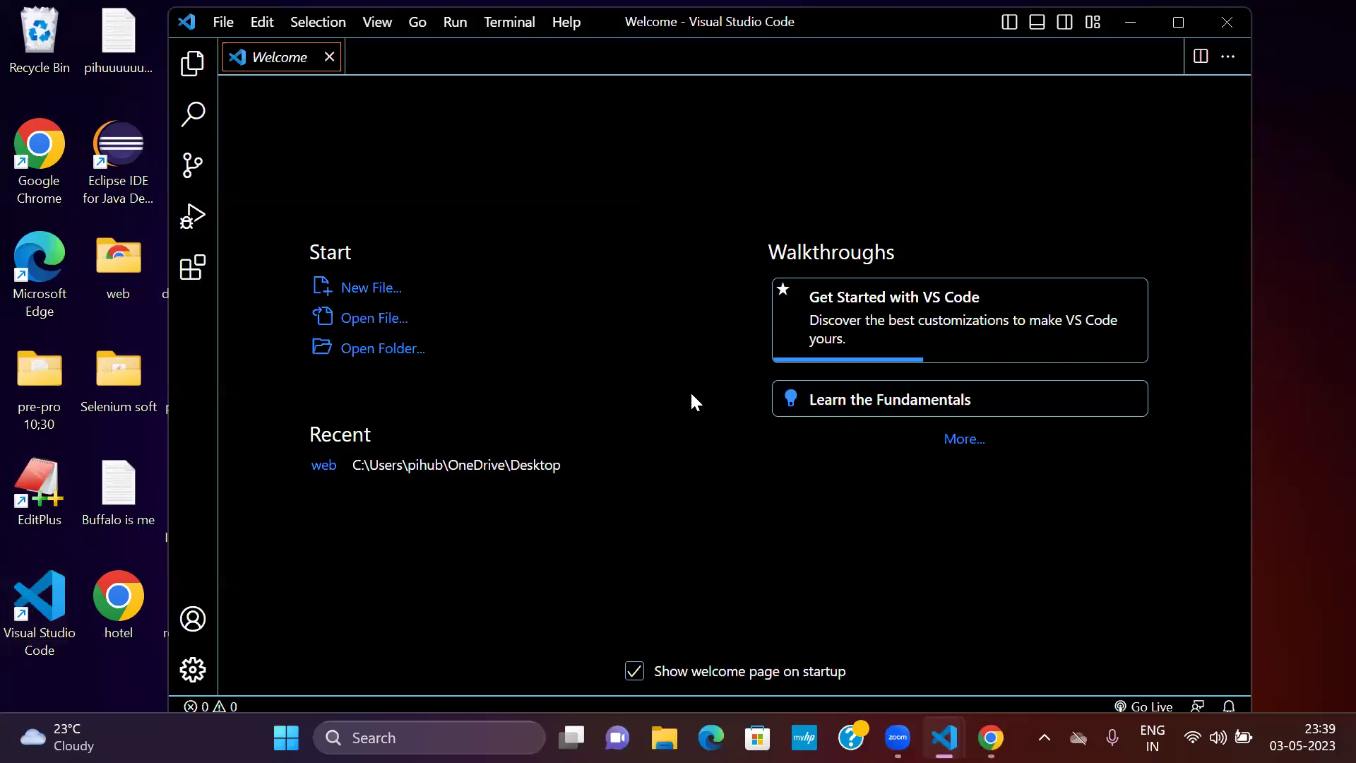
{"action": "left_click", "coordinate": [501, 24]}
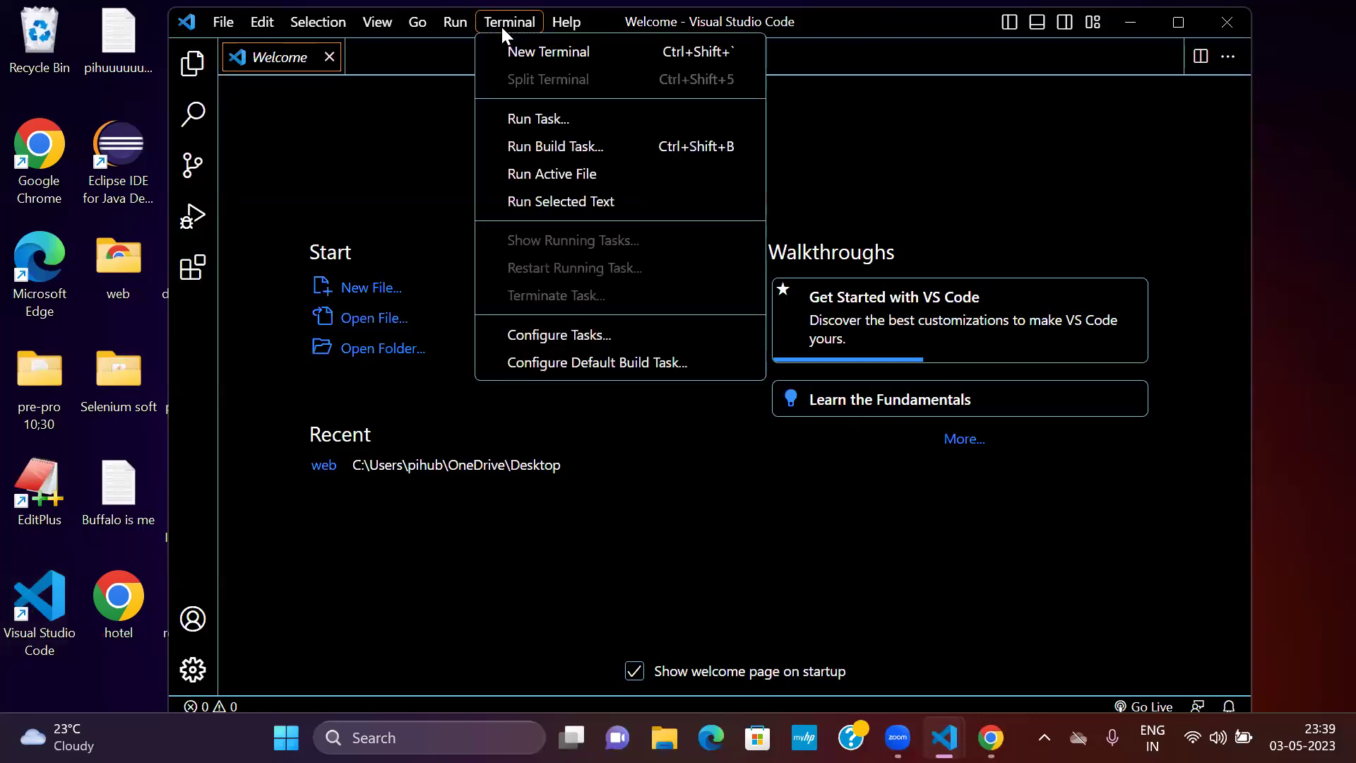
{"action": "left_click", "coordinate": [526, 56]}
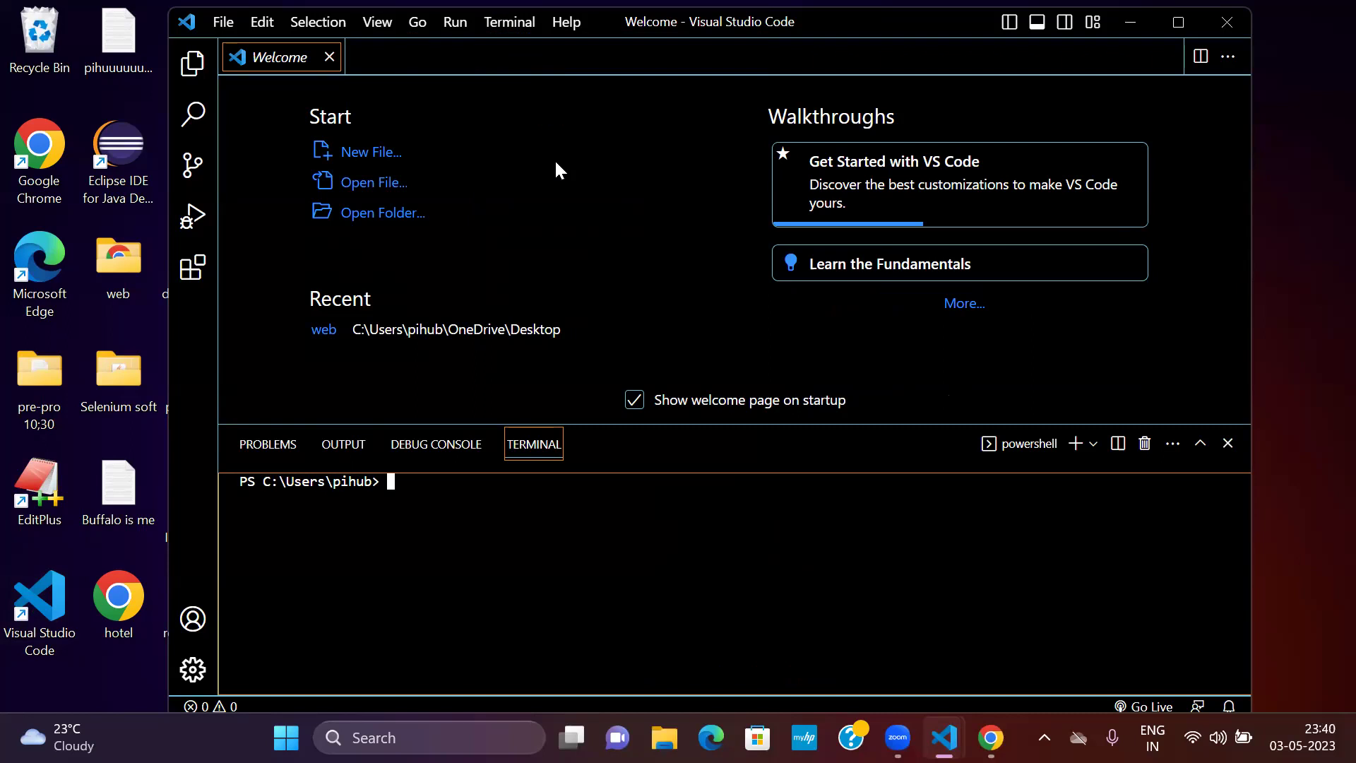
{"action": "type", "text": "node --version"}
{"action": "key", "text": "Return"}
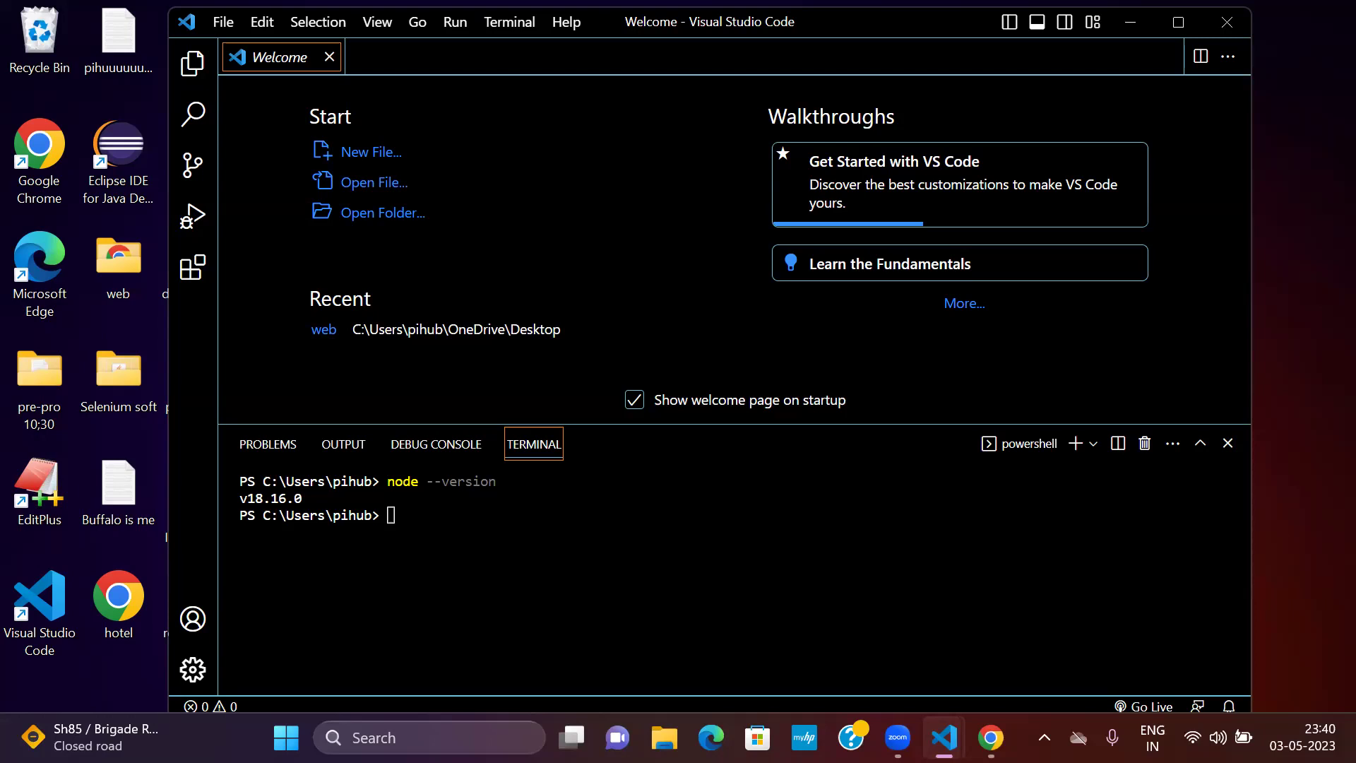
Install TypeScript globally from the VS Code terminal by running npm install -g typescript.
{"action": "left_click", "coordinate": [390, 515]}
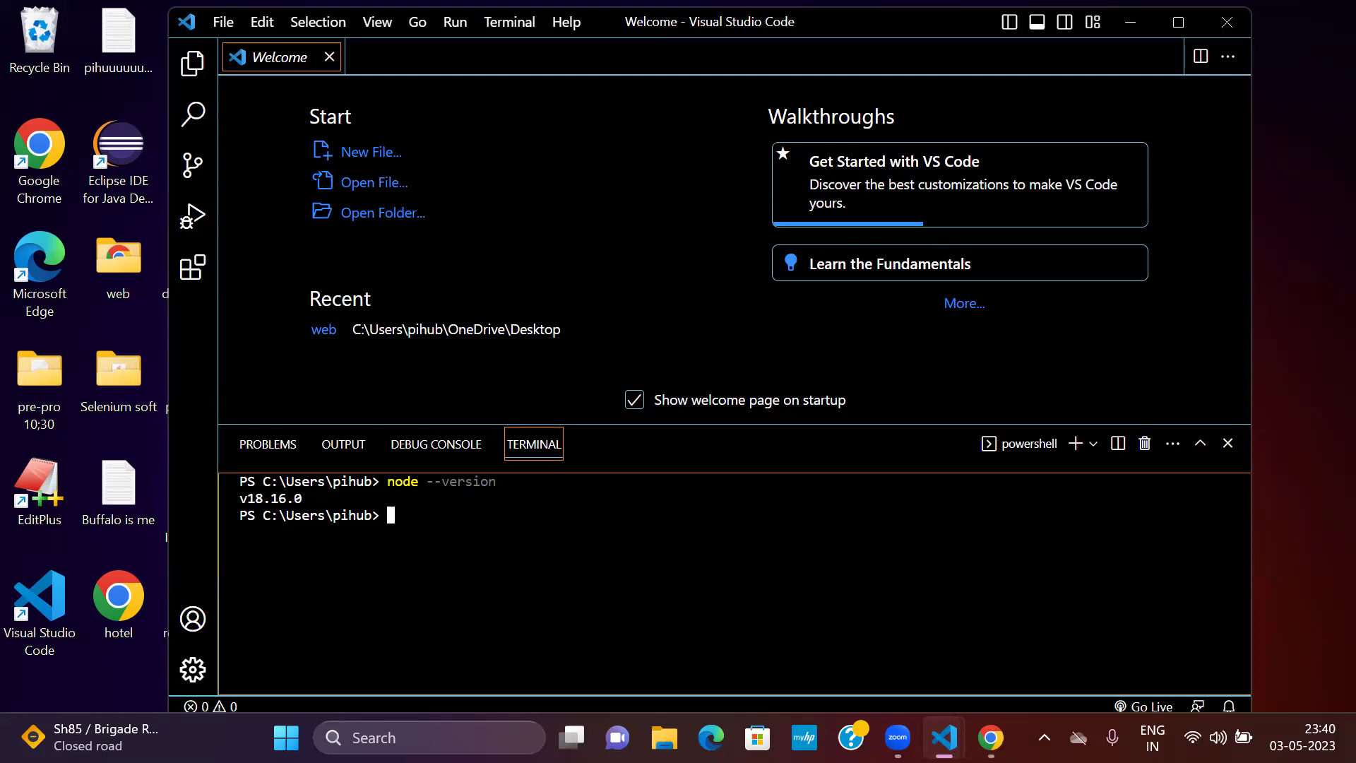
{"action": "type", "text": "npm install -"}
{"action": "type", "text": "g typesc"}
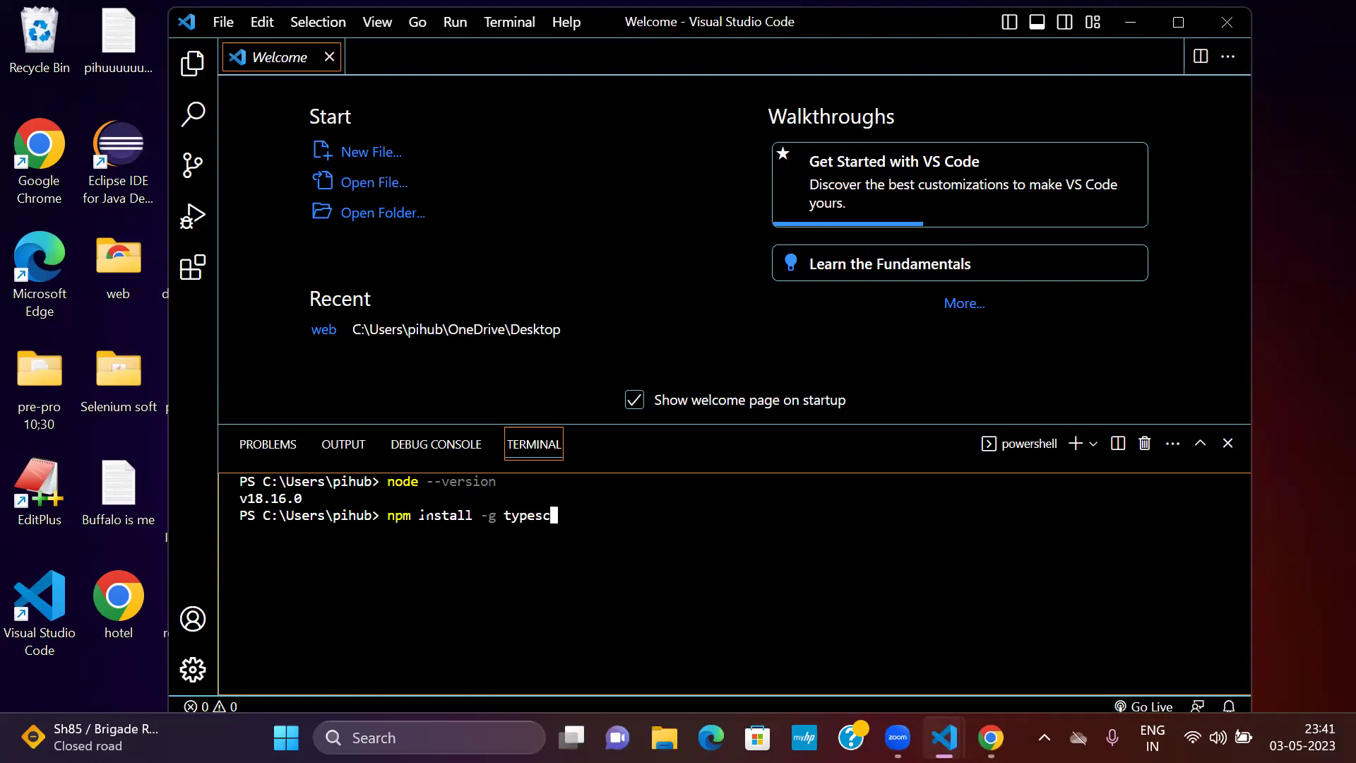
{"action": "type", "text": "r"}
{"action": "type", "text": "ipt"}
{"action": "key", "text": "Return"}
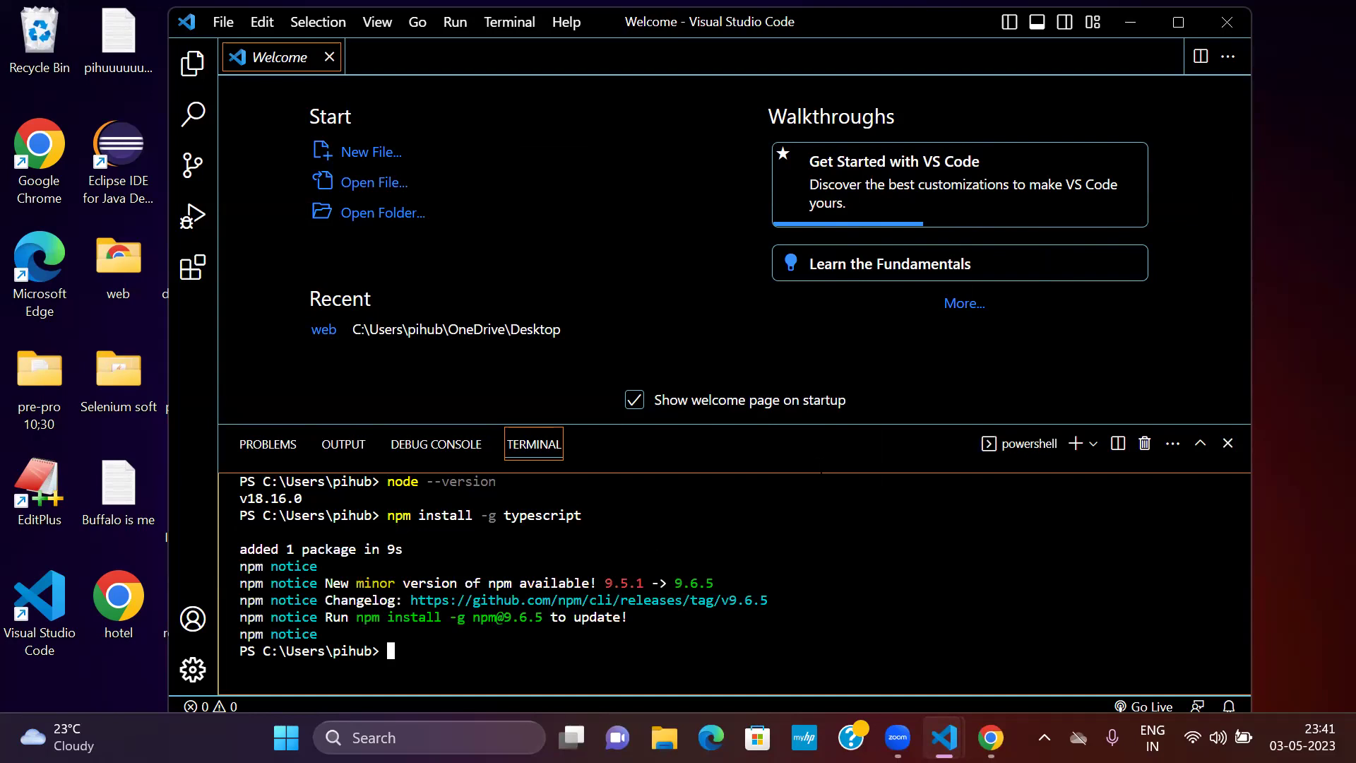
Check the installed TypeScript version in the terminal, trying tcs --version and the corrected tsc --version.
{"action": "mouse_move", "coordinate": [1178, 23]}
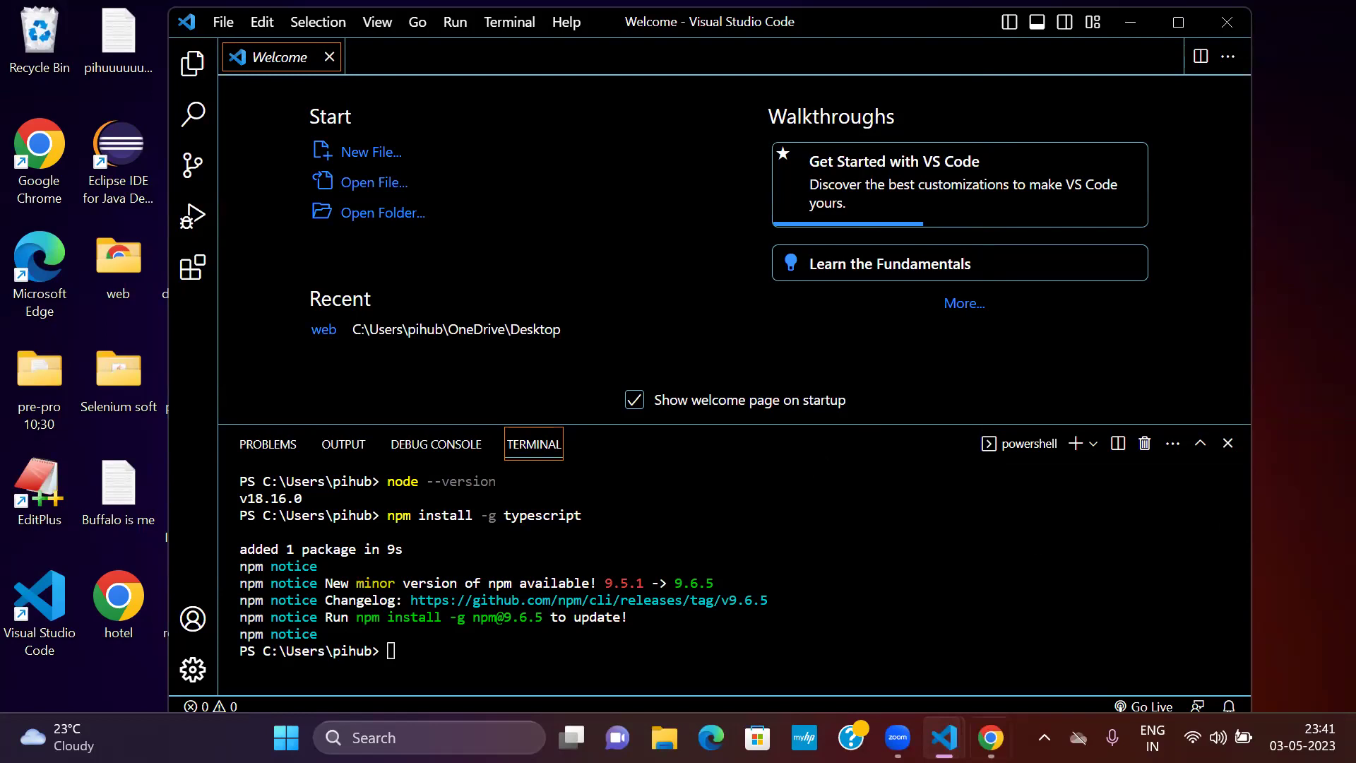
{"action": "mouse_move", "coordinate": [991, 737]}
{"action": "left_click", "coordinate": [391, 651]}
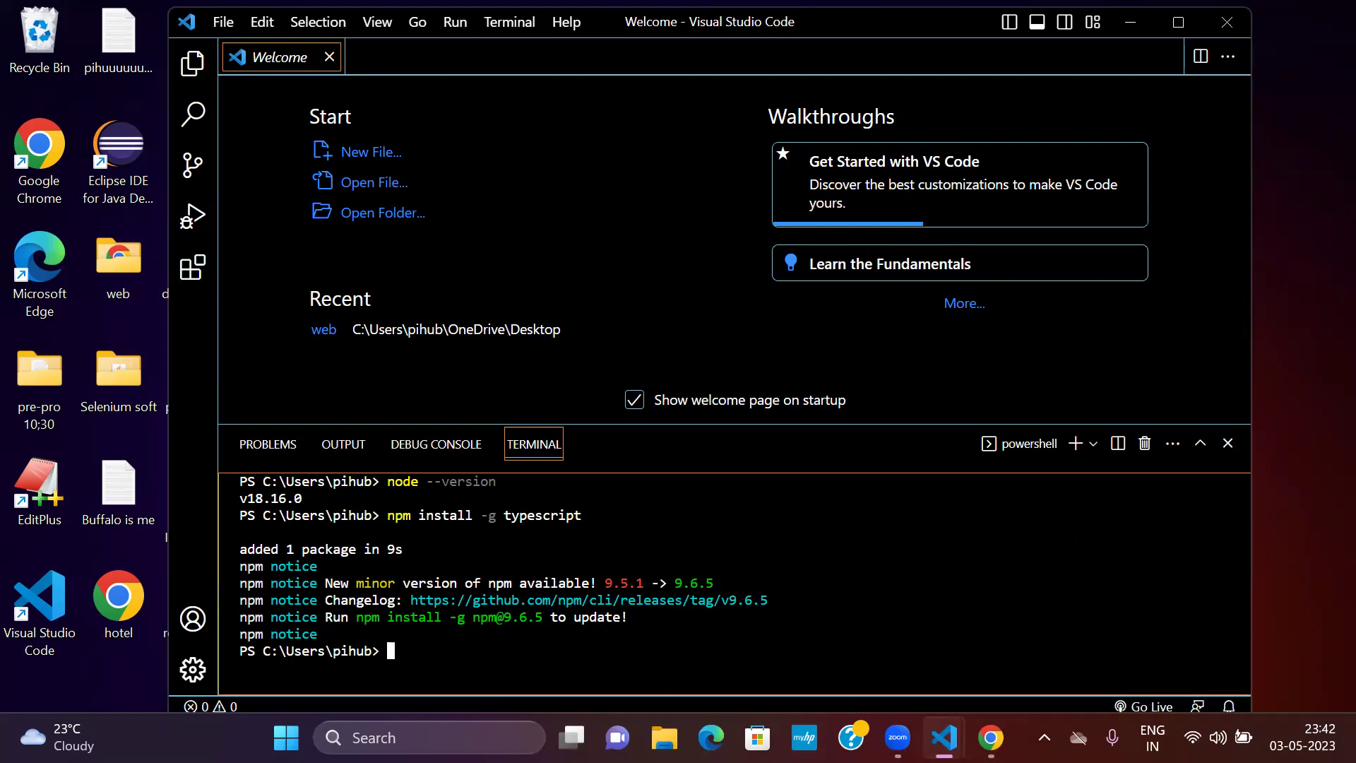
{"action": "type", "text": "tcs --version"}
{"action": "key", "text": "Return"}
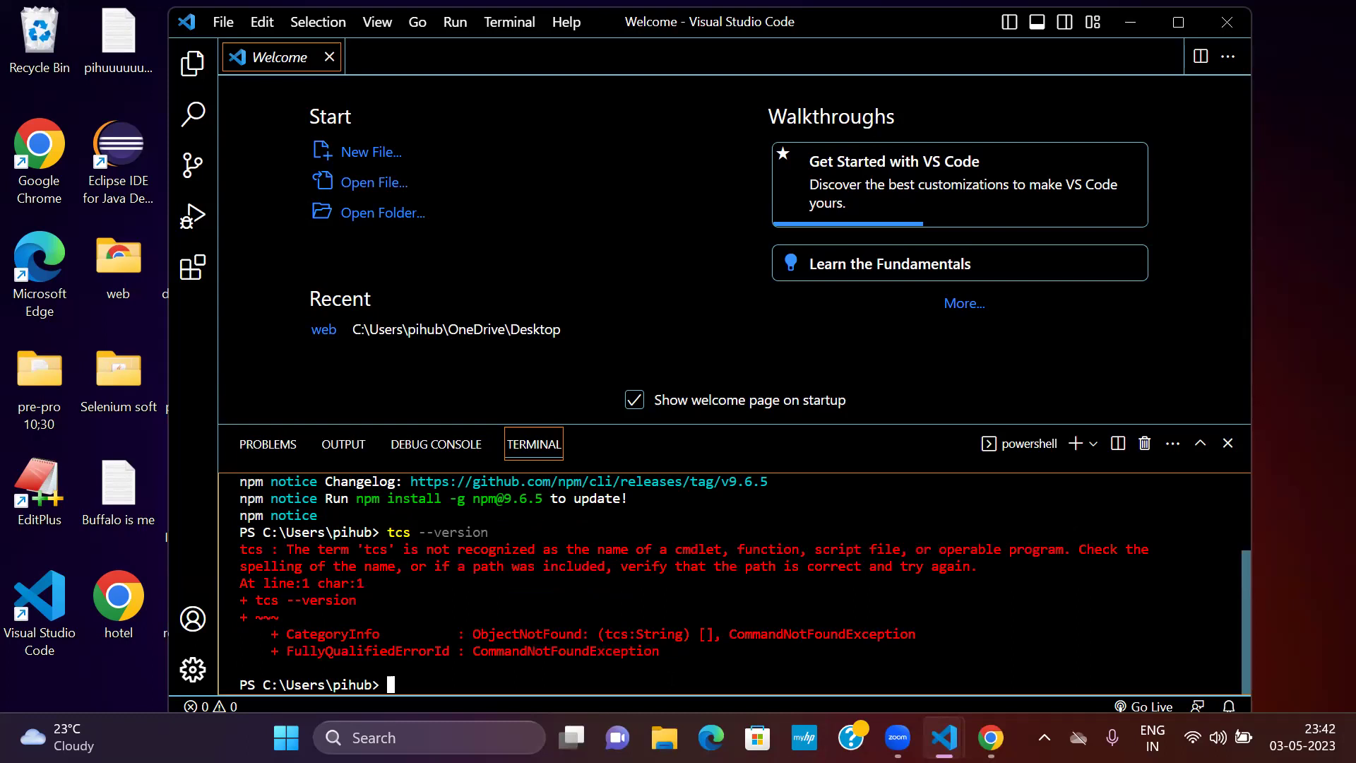
{"action": "type", "text": "tsc --version"}
{"action": "key", "text": "Return"}
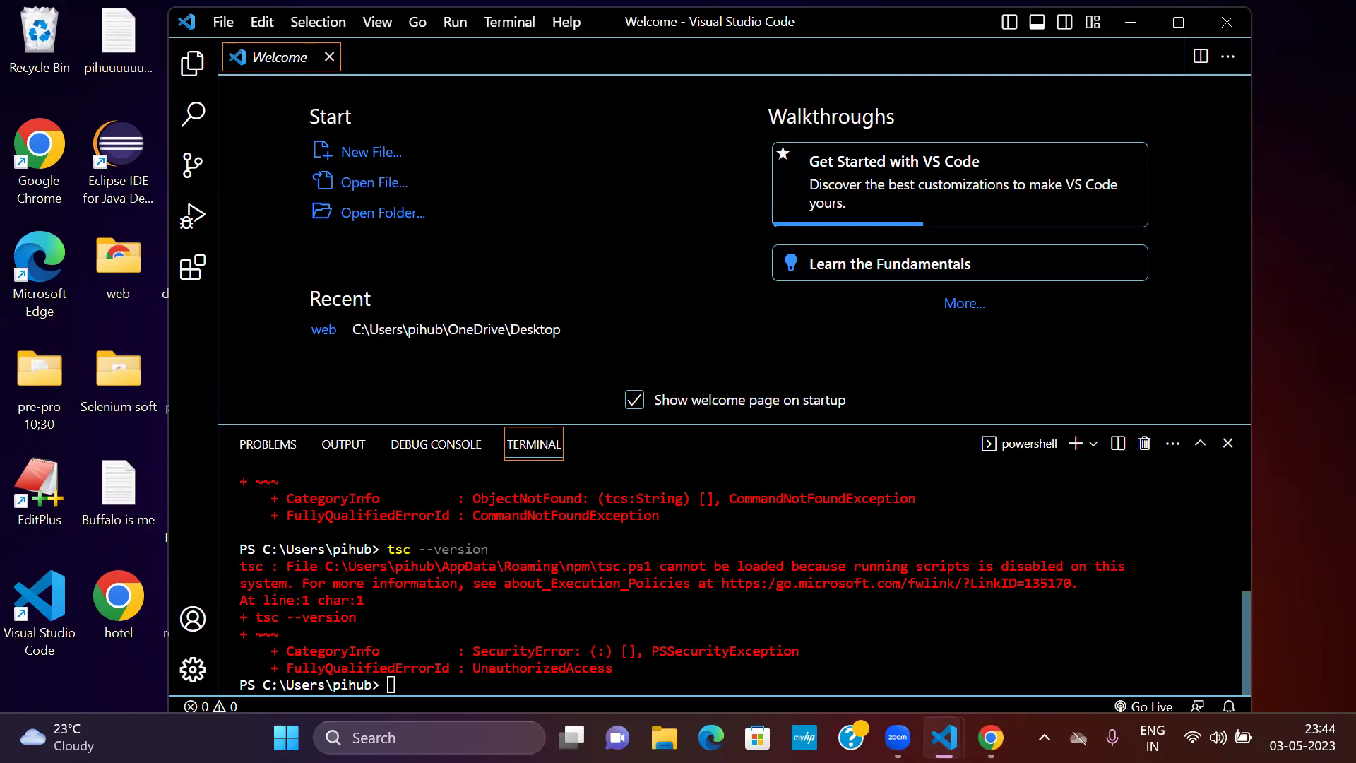
Show the terminal in the java project window that has Pattern.java open.
{"action": "left_click", "coordinate": [391, 685]}
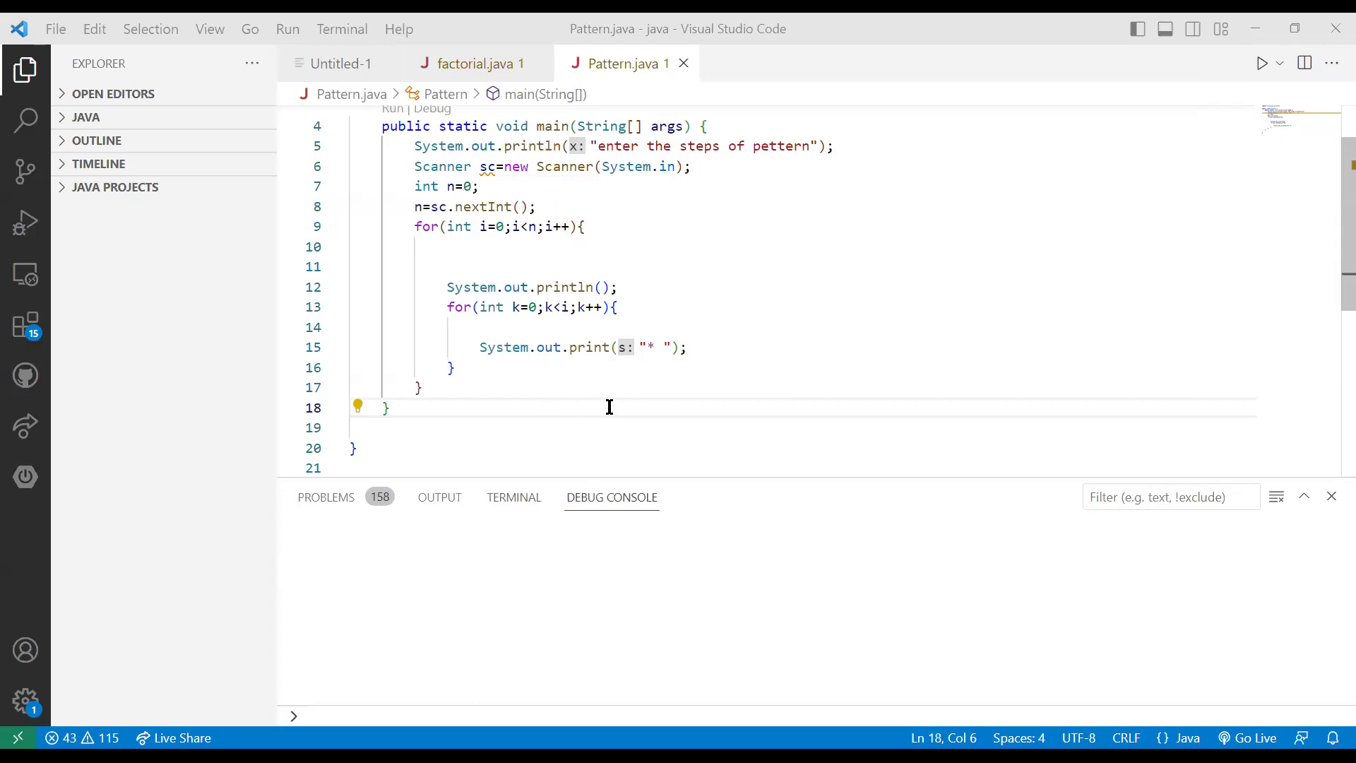
{"action": "left_click", "coordinate": [489, 505]}
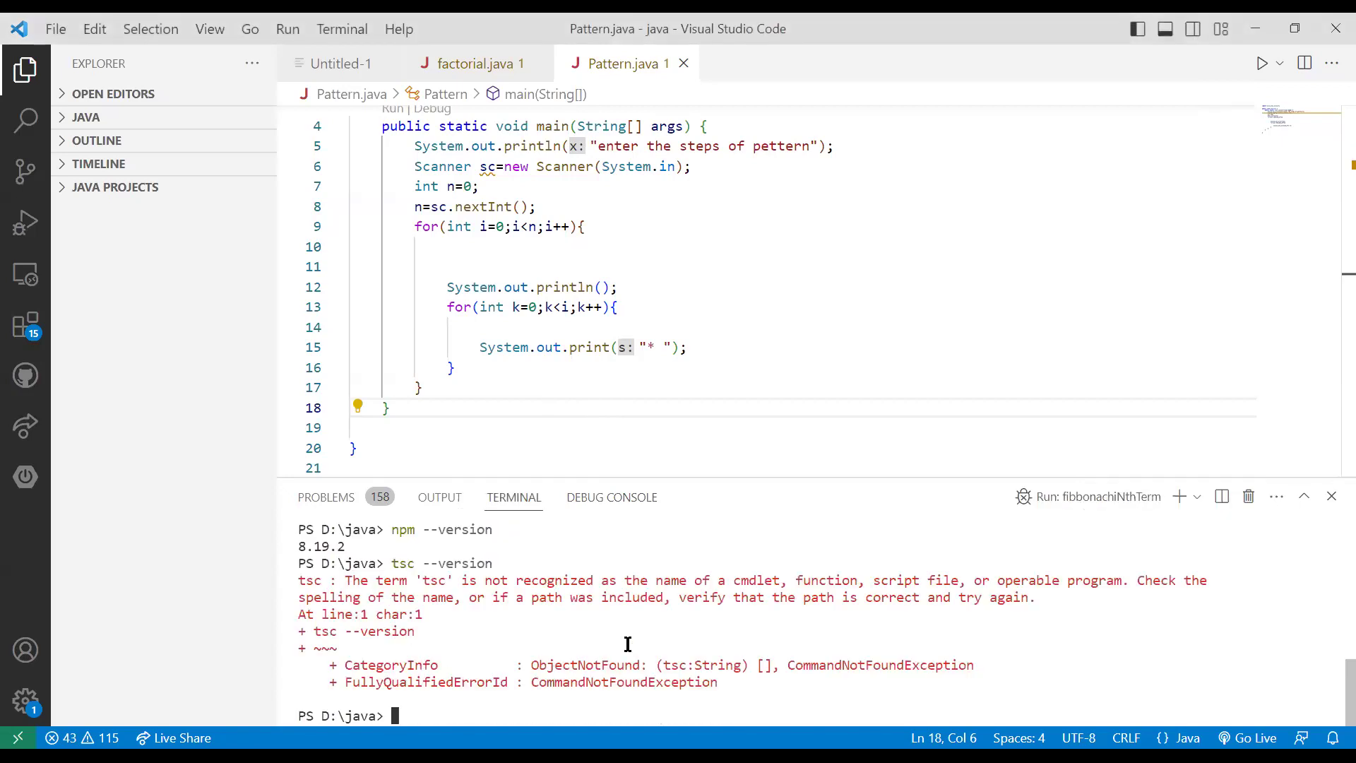